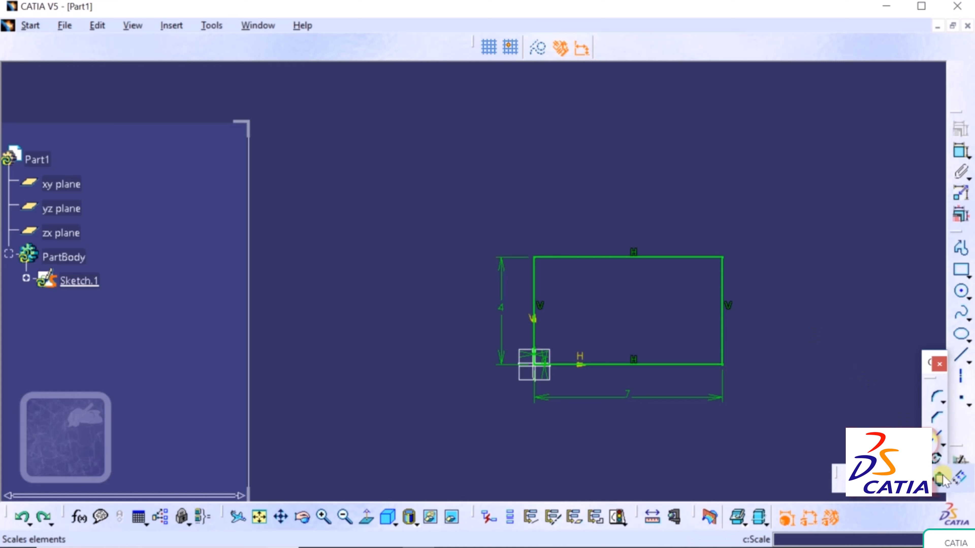
# - Scale the 7 × 4 rectangle and its dimensions by 2 about the sketch origin, giving 14 × 8
pyautogui.click(941, 478)
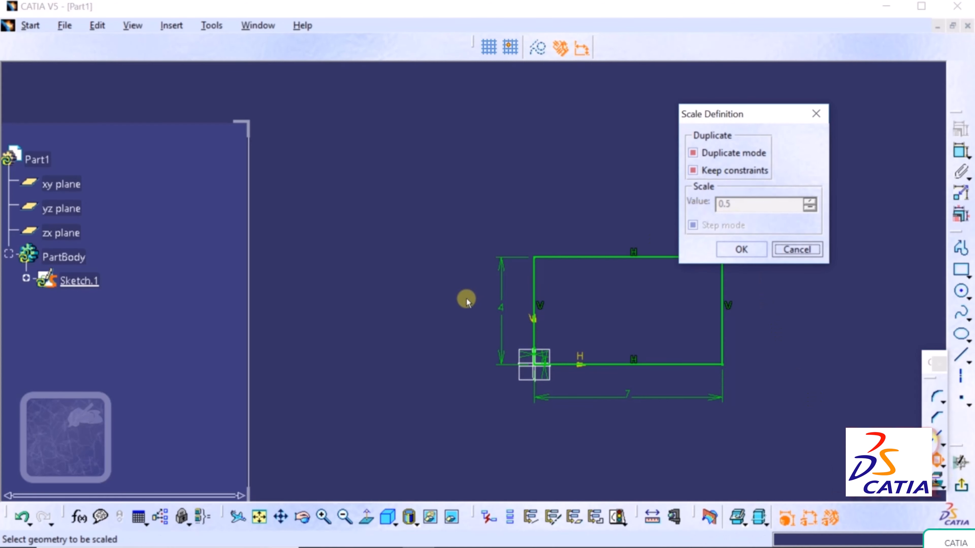
pyautogui.moveTo(754, 108); pyautogui.dragTo(844, 110)
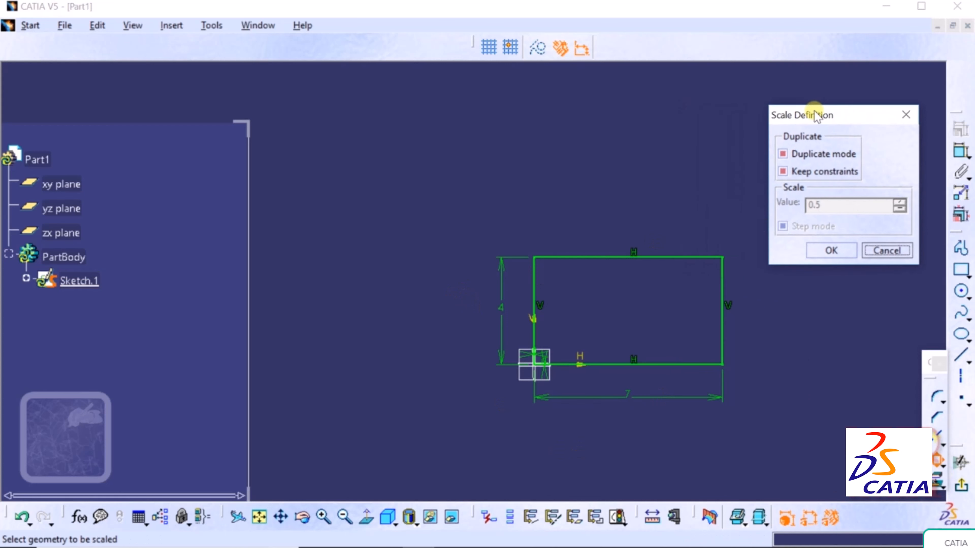
pyautogui.moveTo(741, 224); pyautogui.dragTo(458, 438)
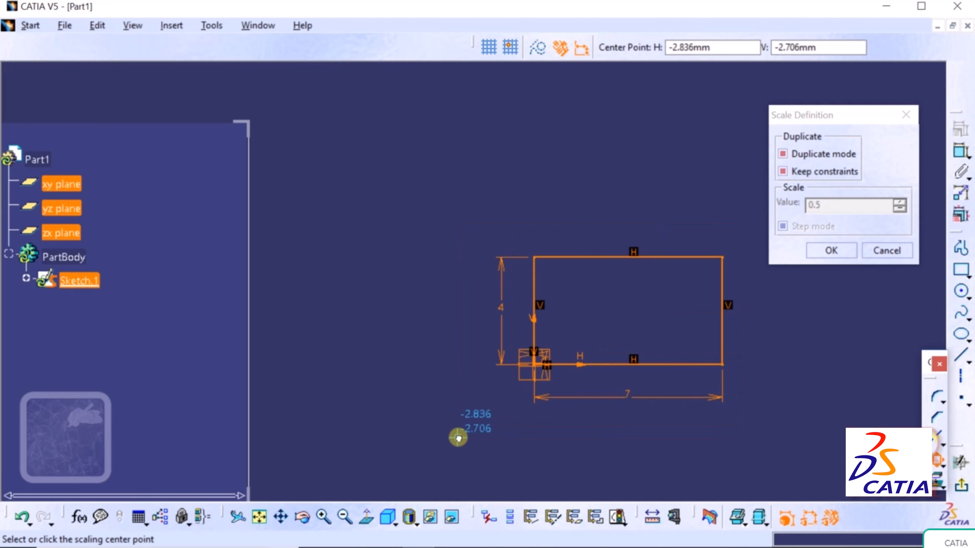
pyautogui.click(535, 365)
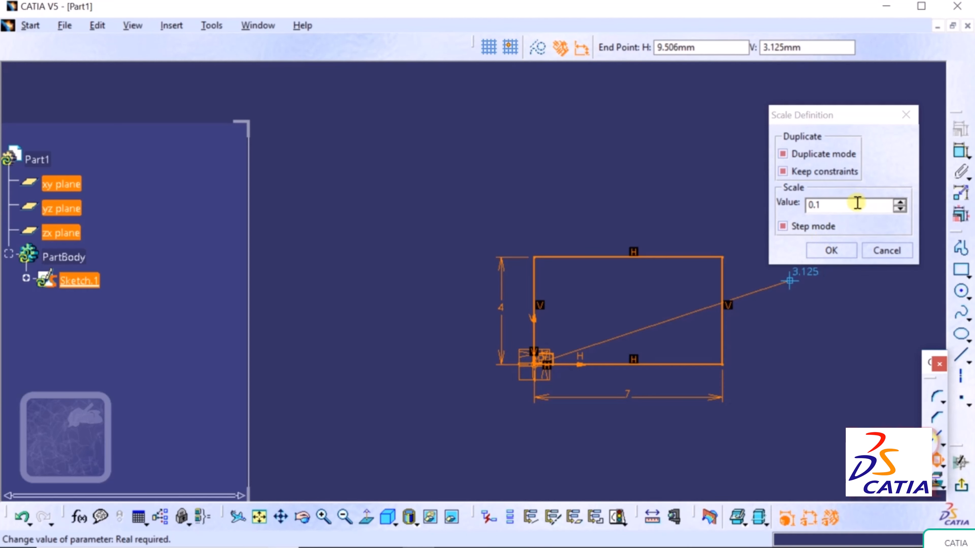
pyautogui.moveTo(837, 205); pyautogui.dragTo(774, 205)
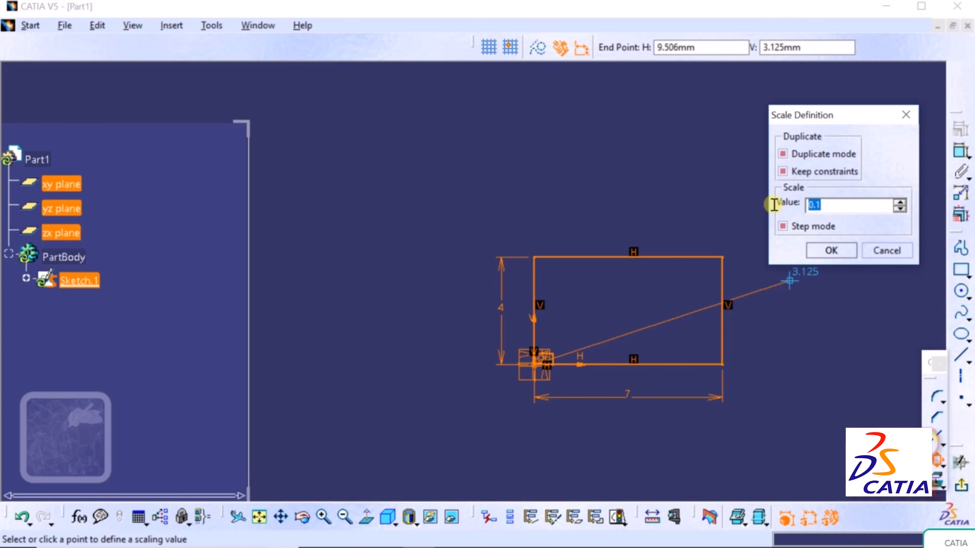
pyautogui.write('2')
pyautogui.press('Return')
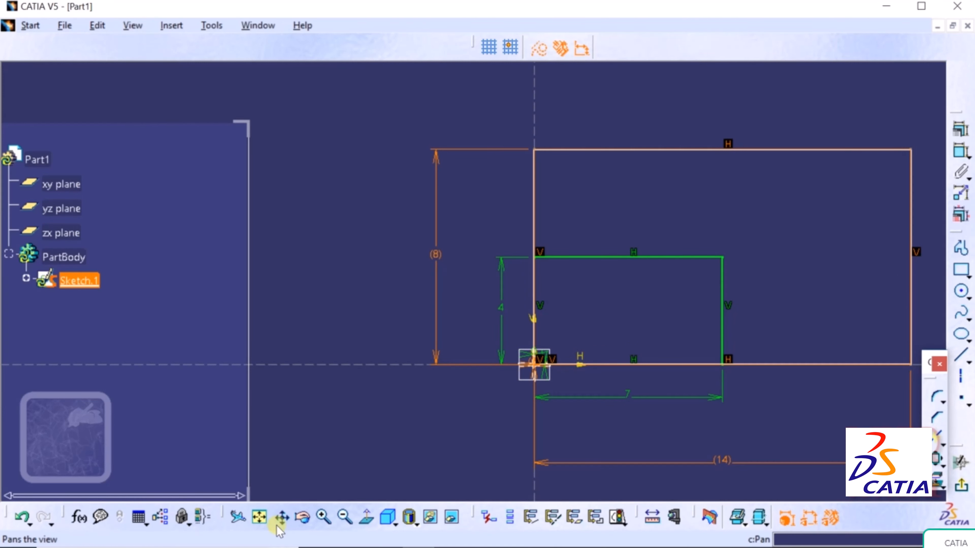
pyautogui.click(281, 517)
pyautogui.moveTo(673, 294); pyautogui.dragTo(528, 327)
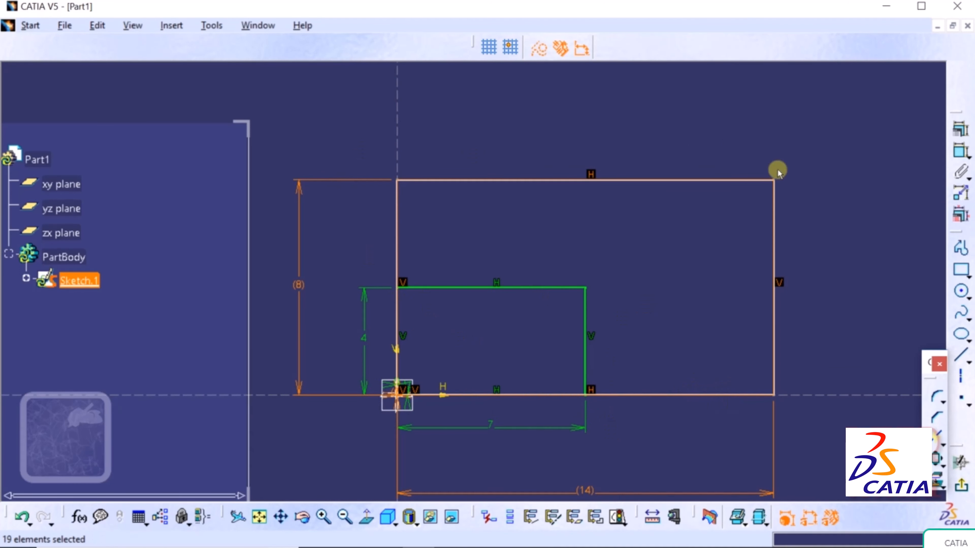
pyautogui.click(843, 262)
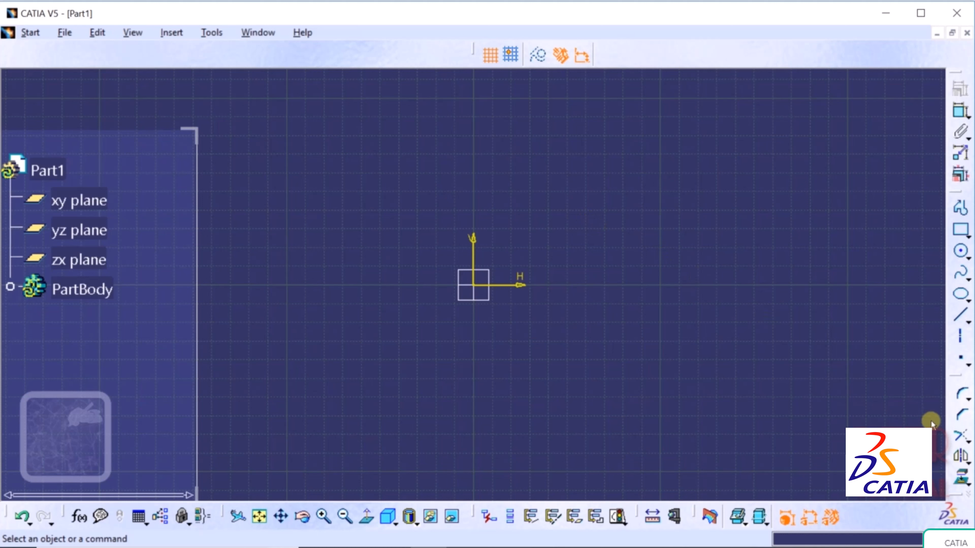
# - Open trim.CATPart from the project files
pyautogui.click(968, 442)
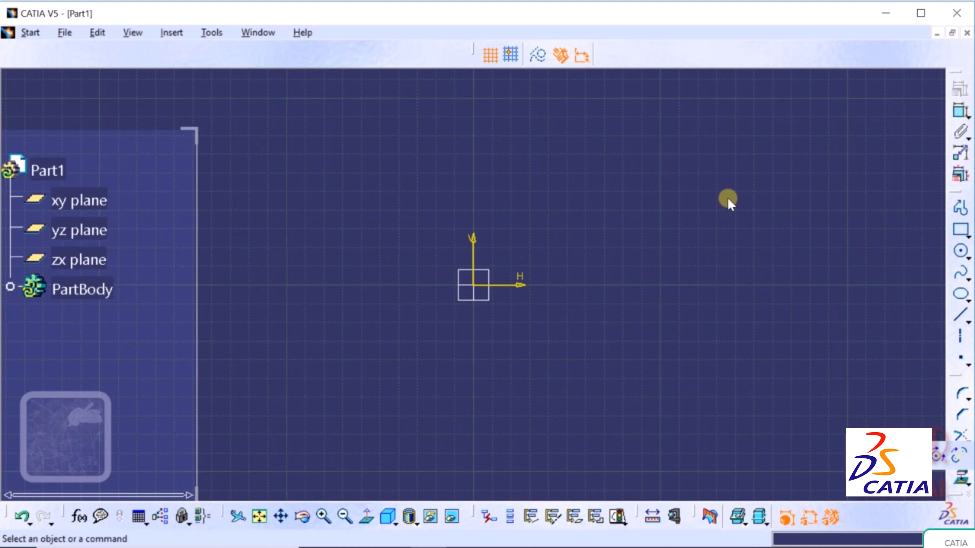
pyautogui.click(66, 32)
pyautogui.click(92, 86)
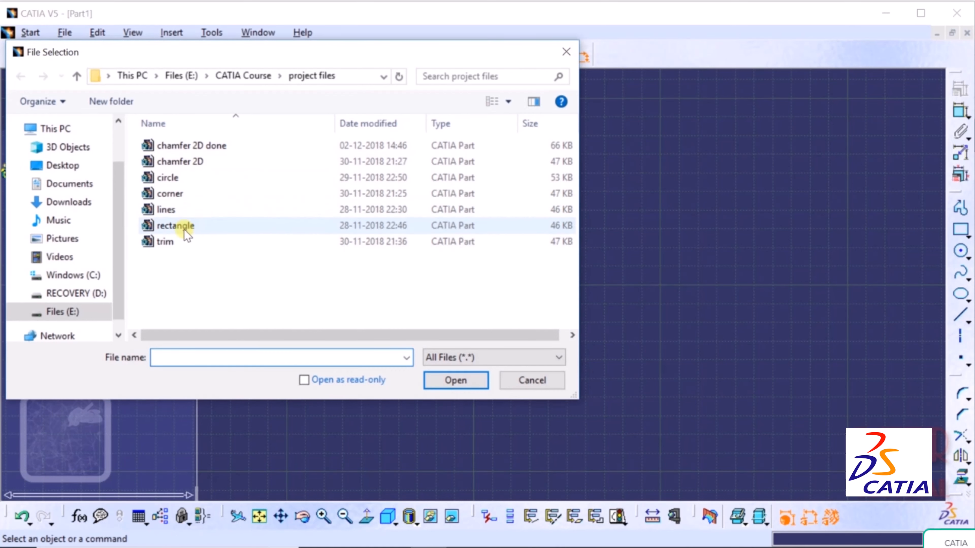
pyautogui.click(183, 246)
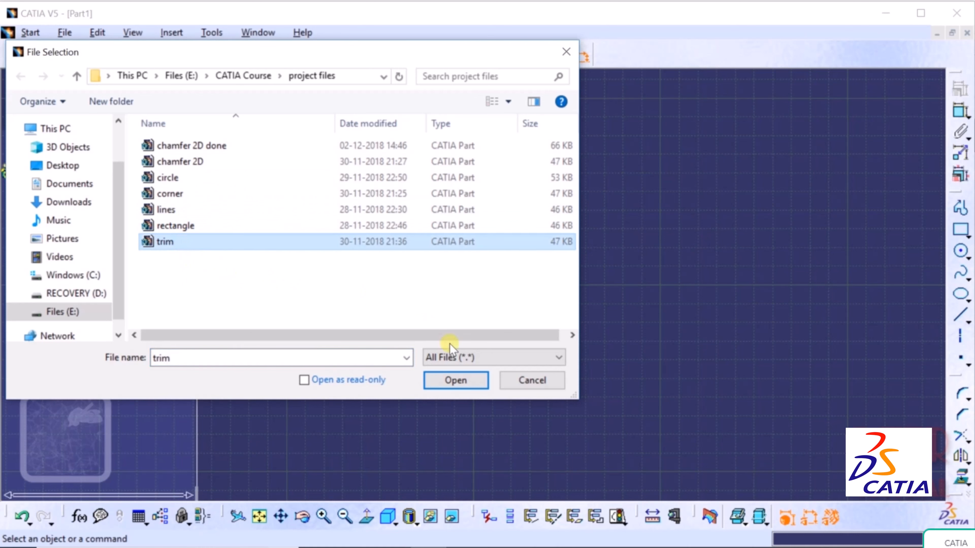
pyautogui.click(457, 380)
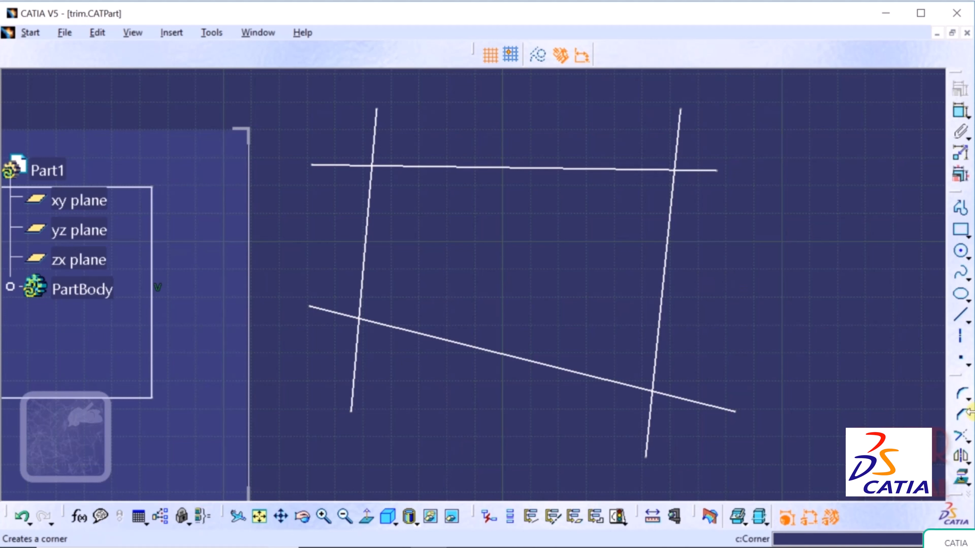
# - Use Trim on the top horizontal line to cut off its left end at a picked point
pyautogui.click(967, 441)
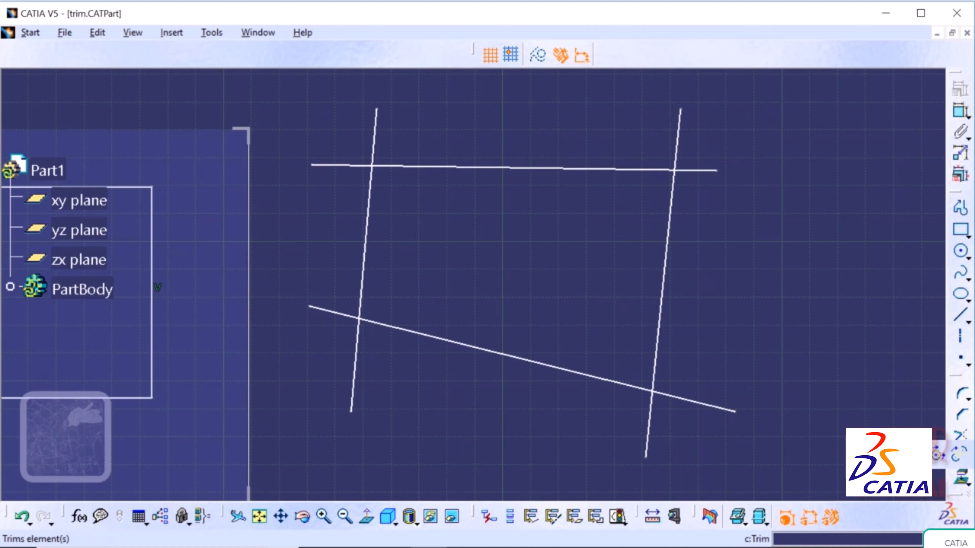
pyautogui.click(873, 454)
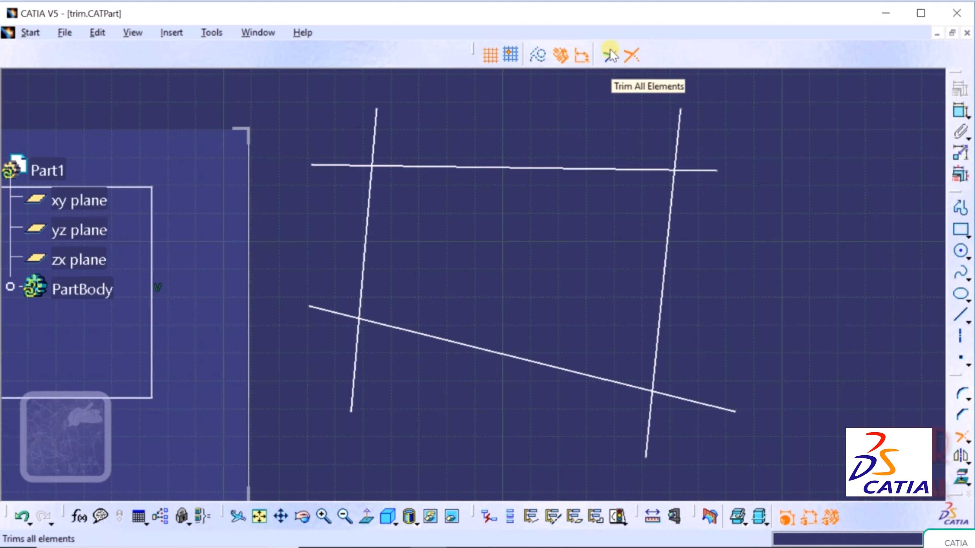
pyautogui.click(629, 56)
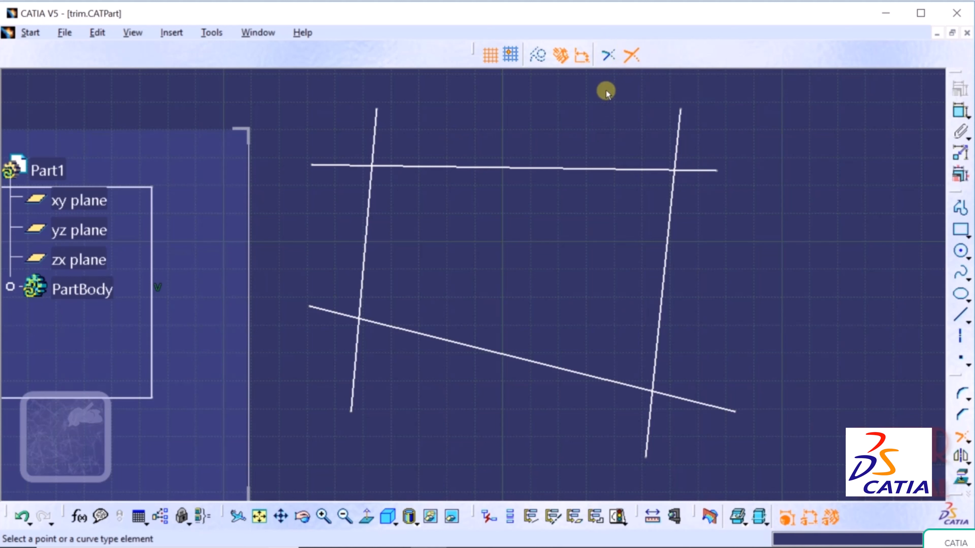
pyautogui.click(607, 54)
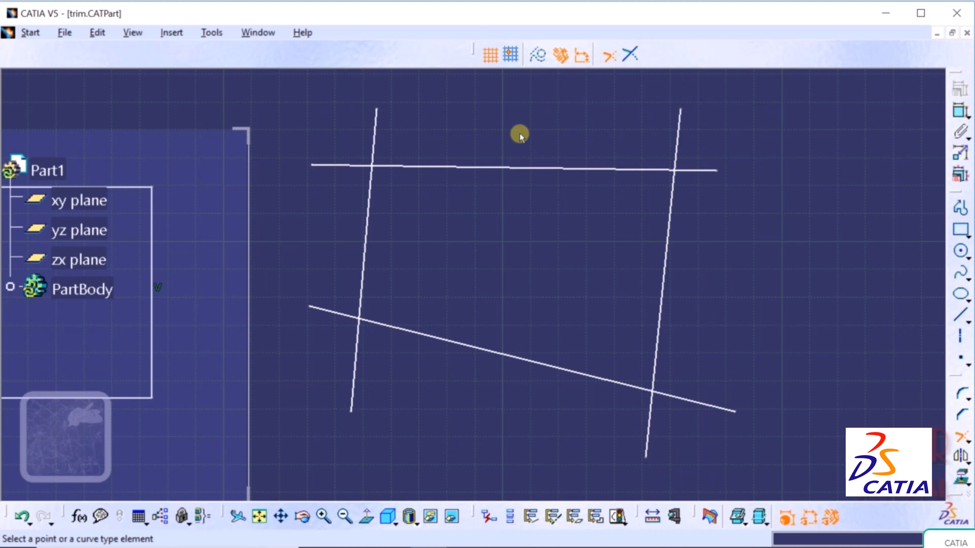
pyautogui.click(446, 169)
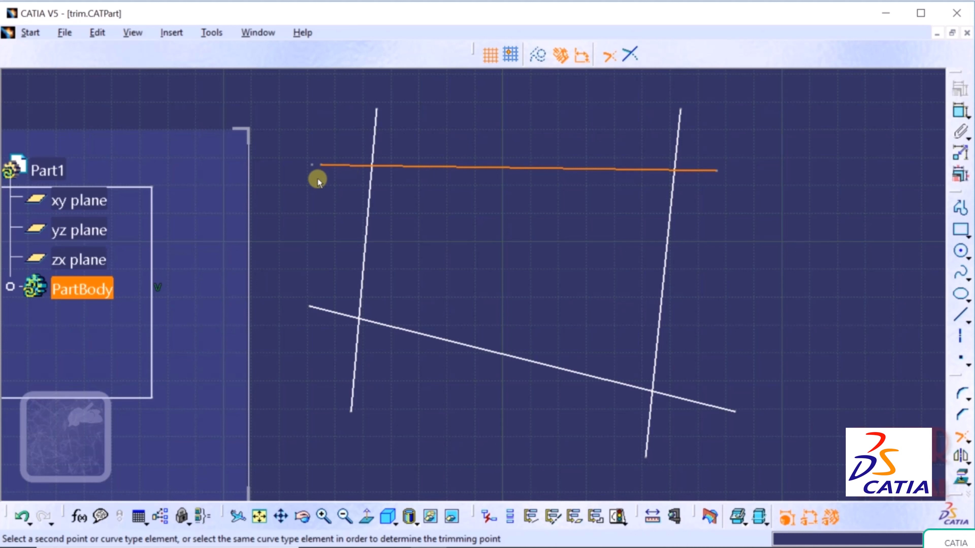
pyautogui.click(403, 174)
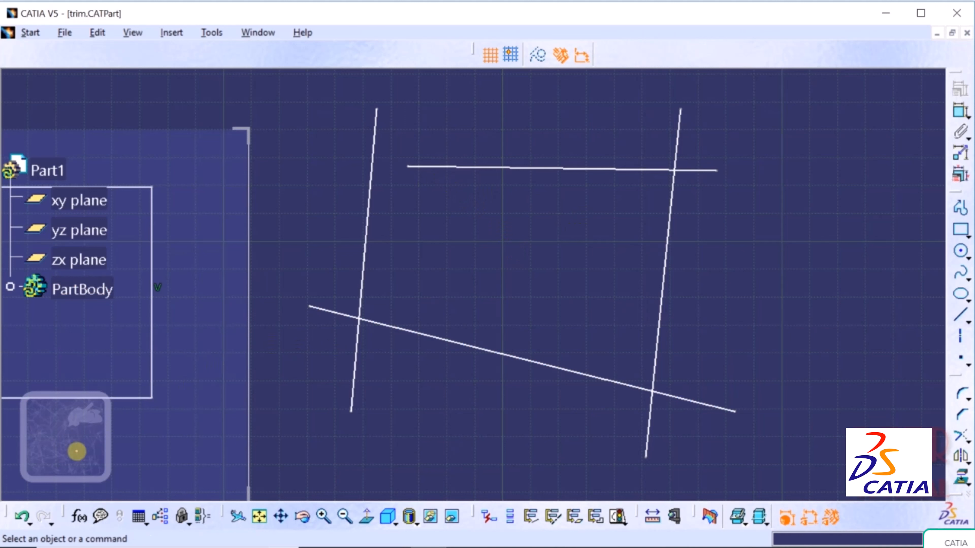
# - Undo the last trim, then trim the left and top lines into a clean top-left corner
pyautogui.click(25, 518)
pyautogui.click(967, 445)
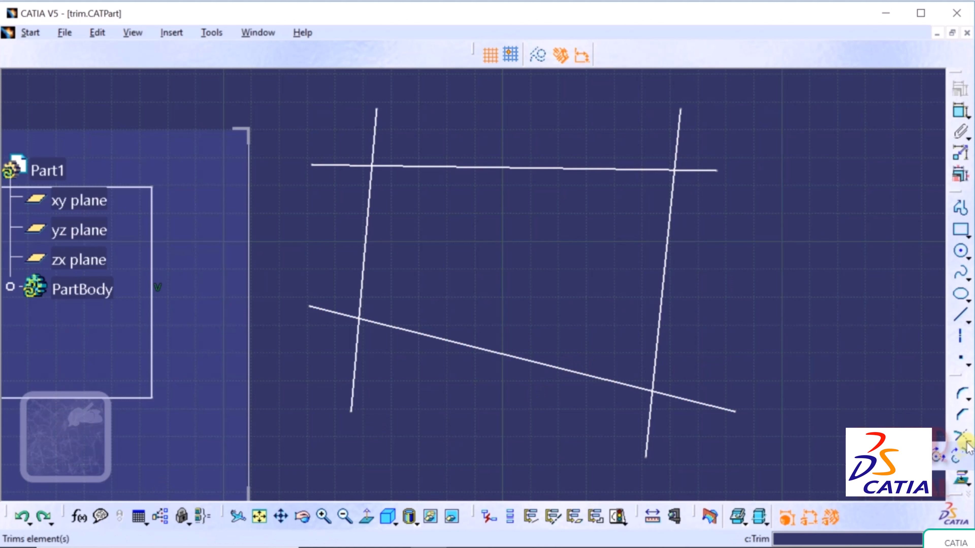
pyautogui.click(962, 437)
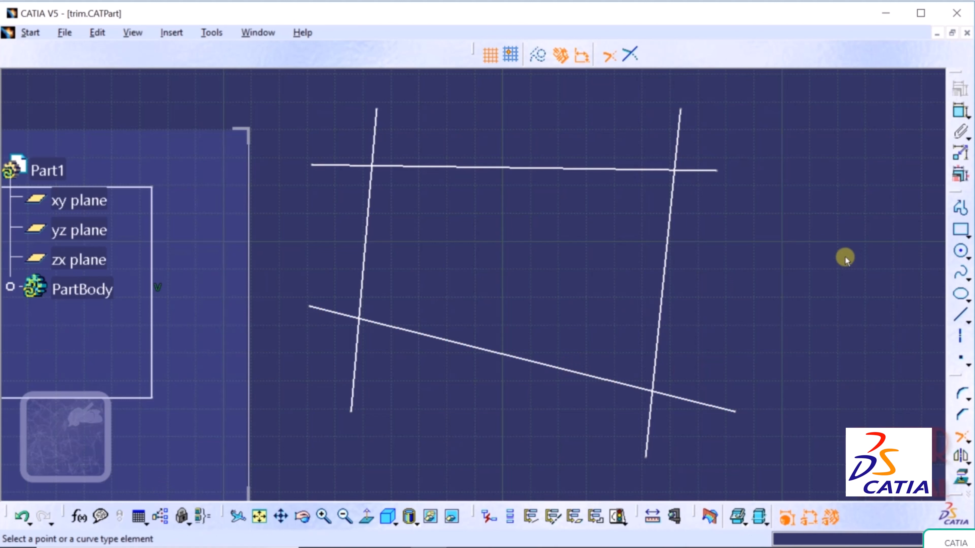
pyautogui.click(370, 192)
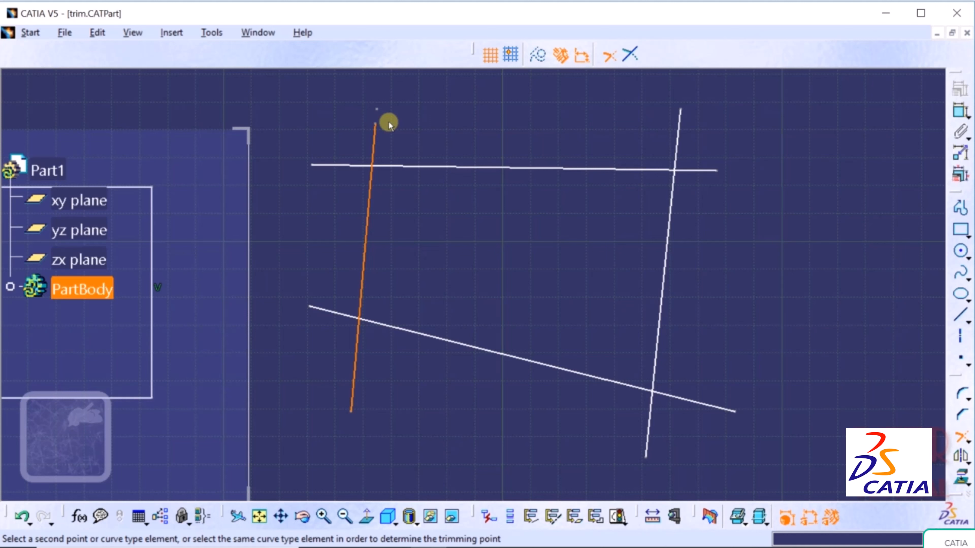
pyautogui.click(405, 166)
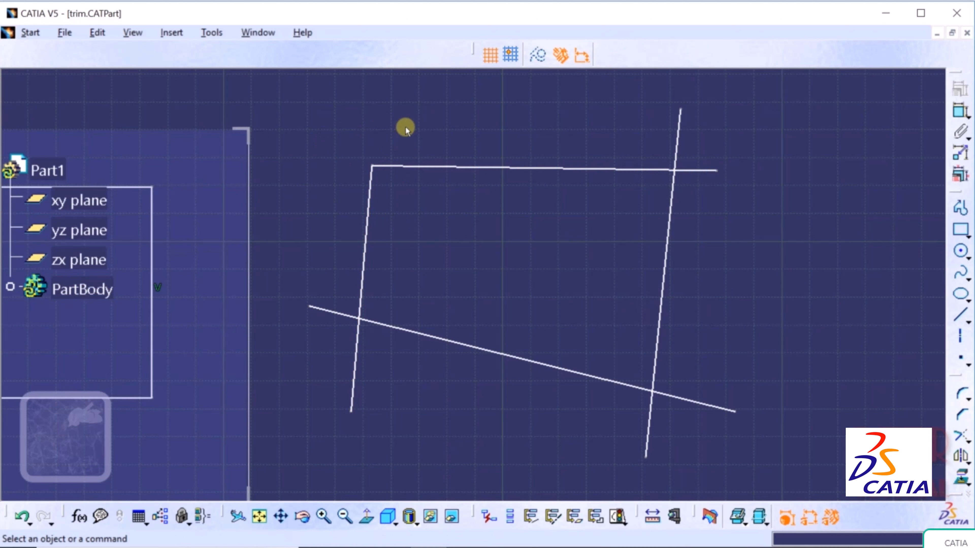
# - Trim the right line Line.7 and the bottom line into a clean bottom-right corner
pyautogui.click(964, 438)
pyautogui.click(874, 453)
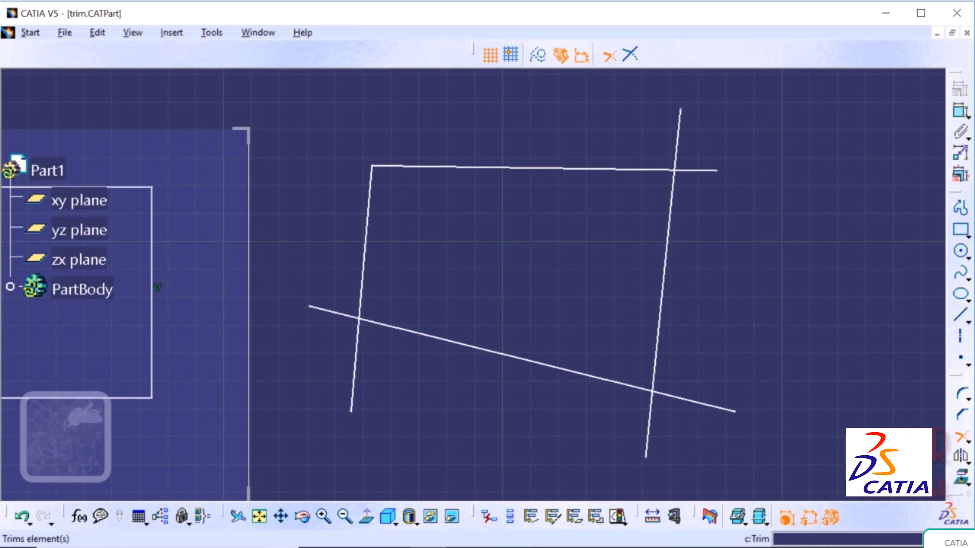
pyautogui.click(662, 303)
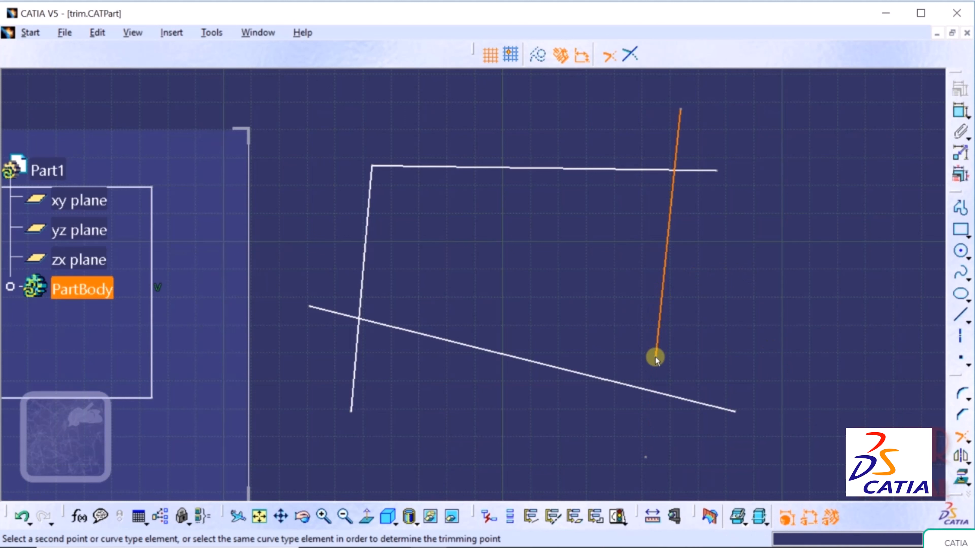
pyautogui.click(617, 382)
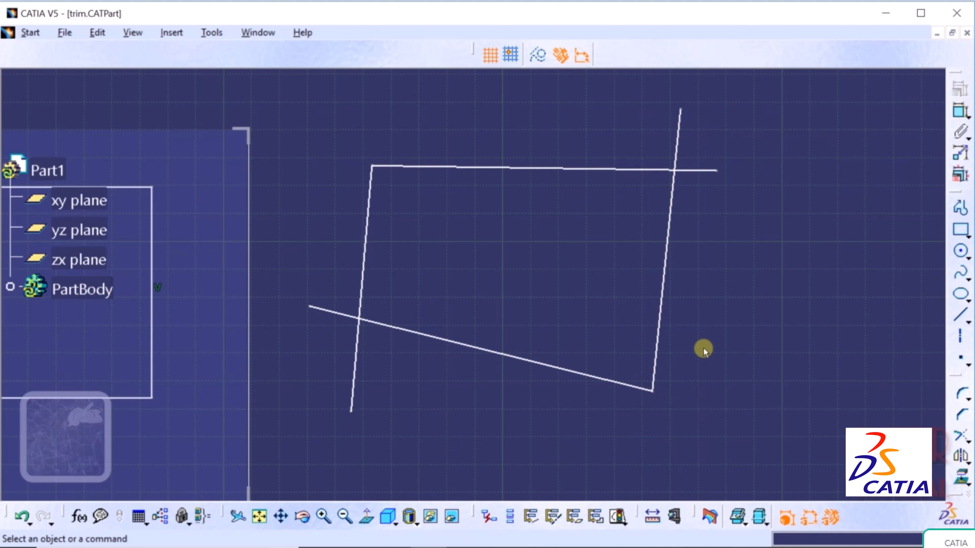
pyautogui.click(967, 442)
pyautogui.click(874, 455)
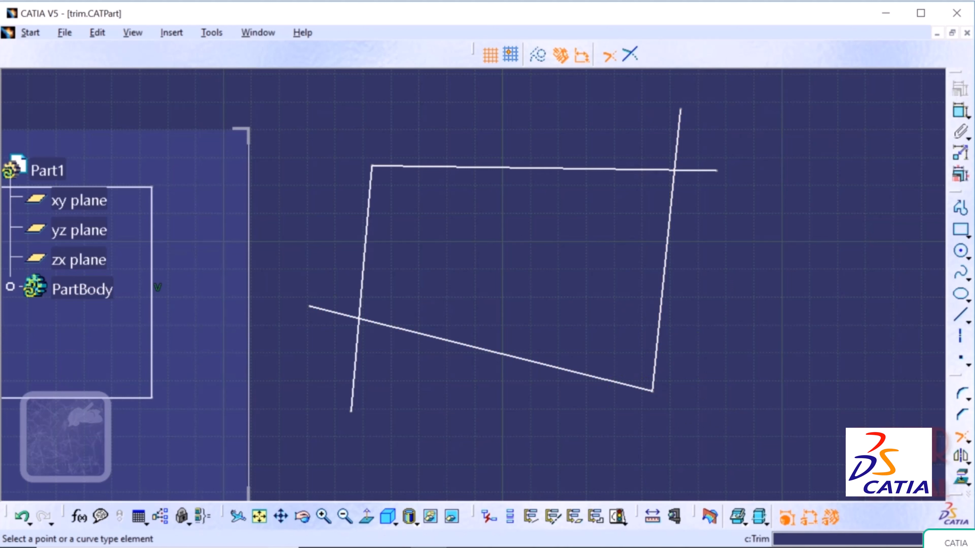
# - With first-element trimming, make the left line end at the bottom line
pyautogui.click(629, 47)
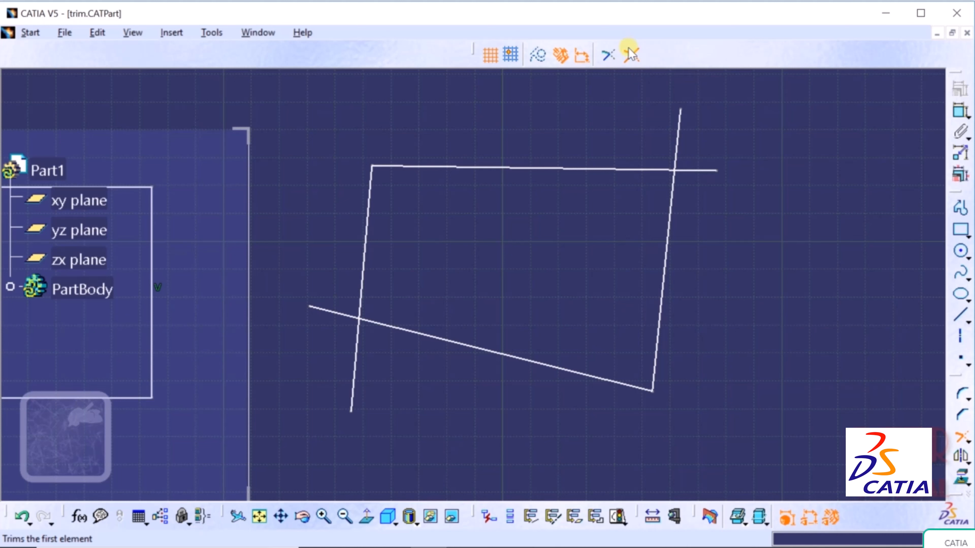
pyautogui.click(364, 263)
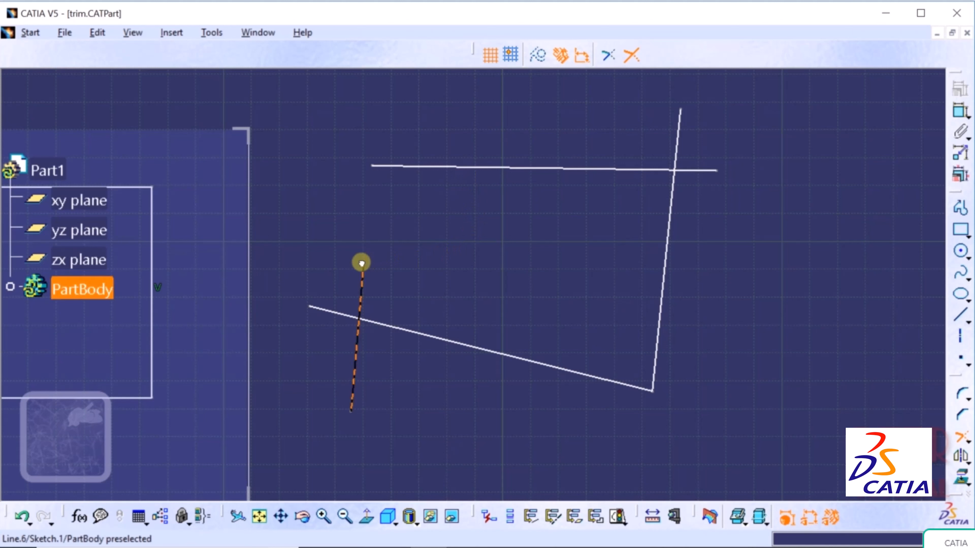
pyautogui.click(383, 326)
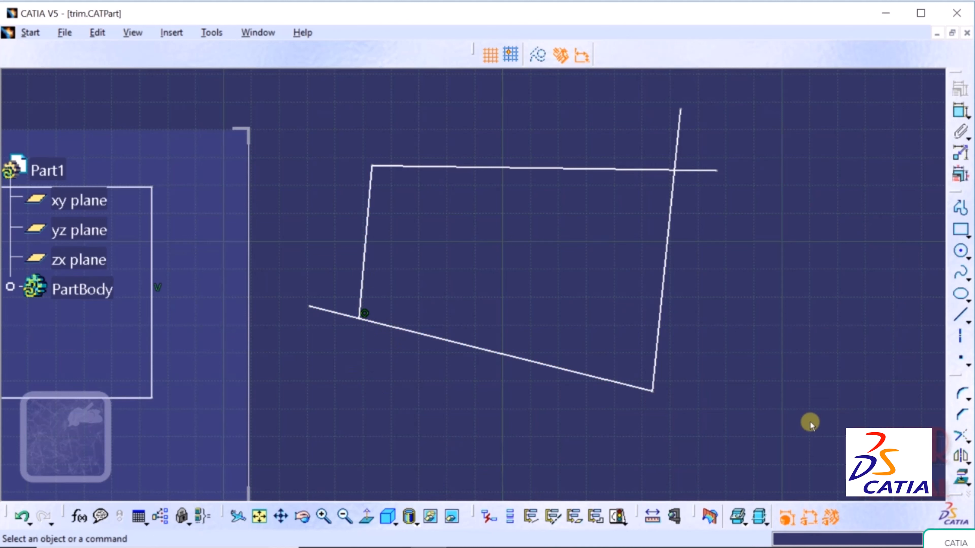
# - Trim away the right line's overshoot above the top line
pyautogui.click(967, 442)
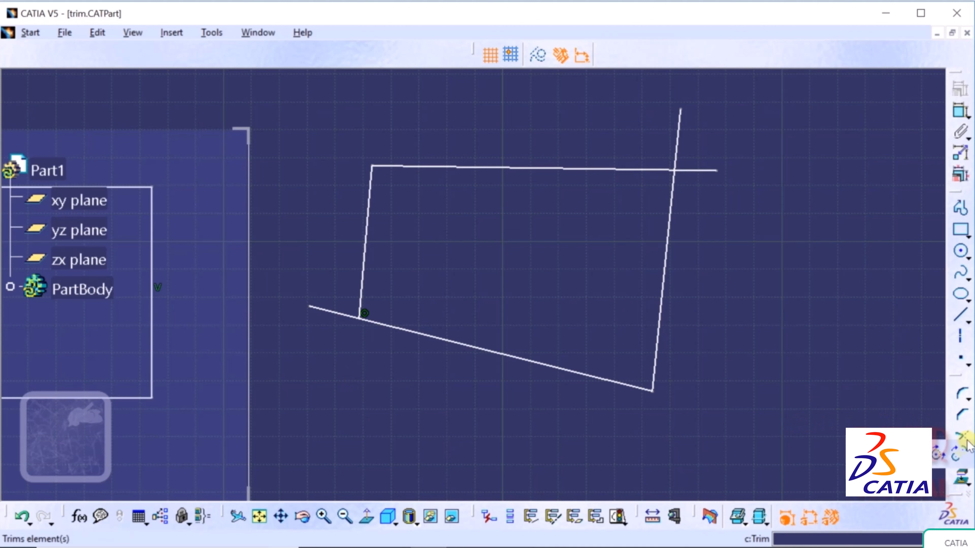
pyautogui.click(878, 458)
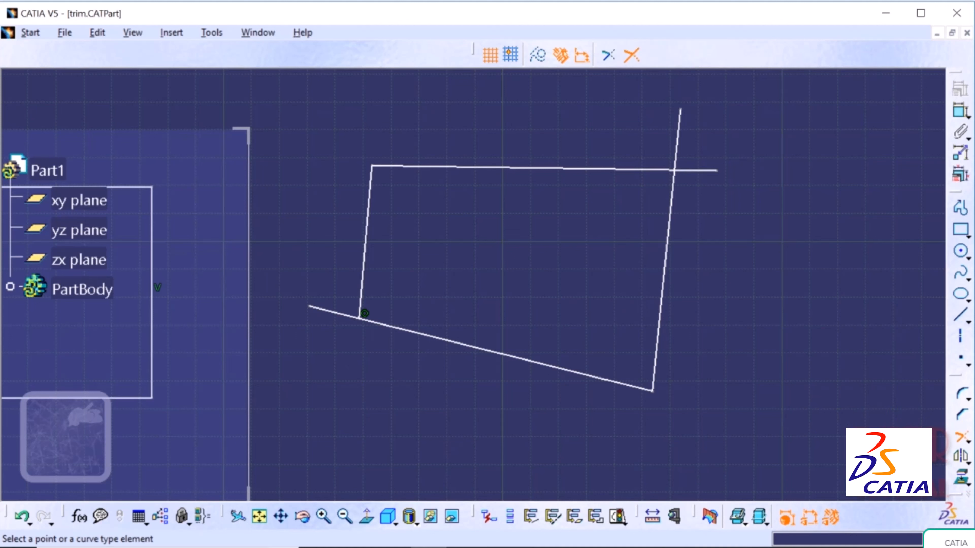
pyautogui.click(672, 207)
pyautogui.click(646, 168)
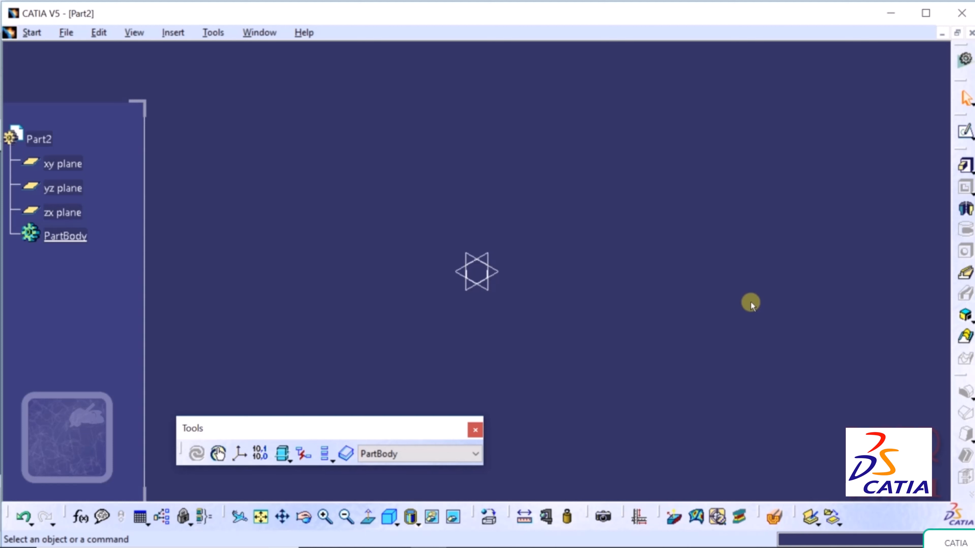
# - Open the break trim.CATPart file
pyautogui.click(66, 32)
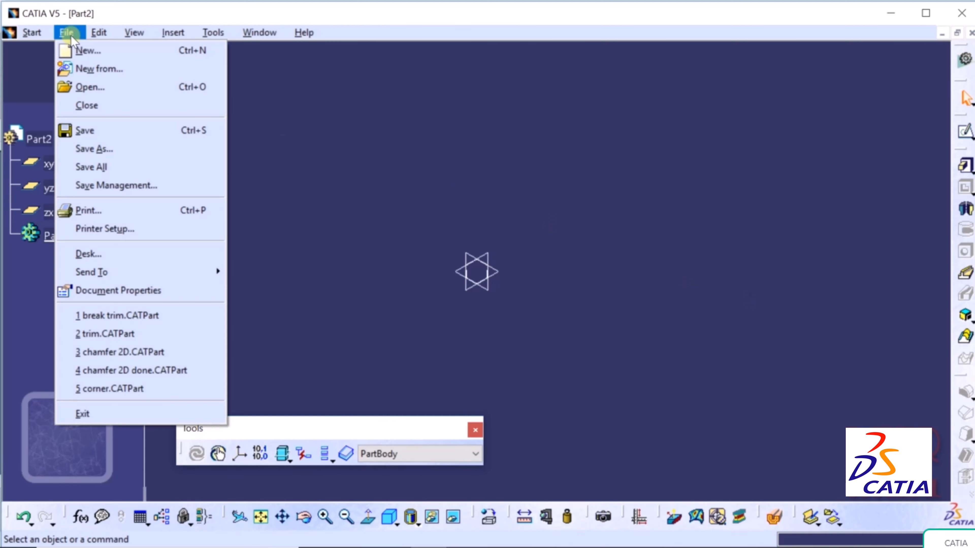
pyautogui.click(94, 85)
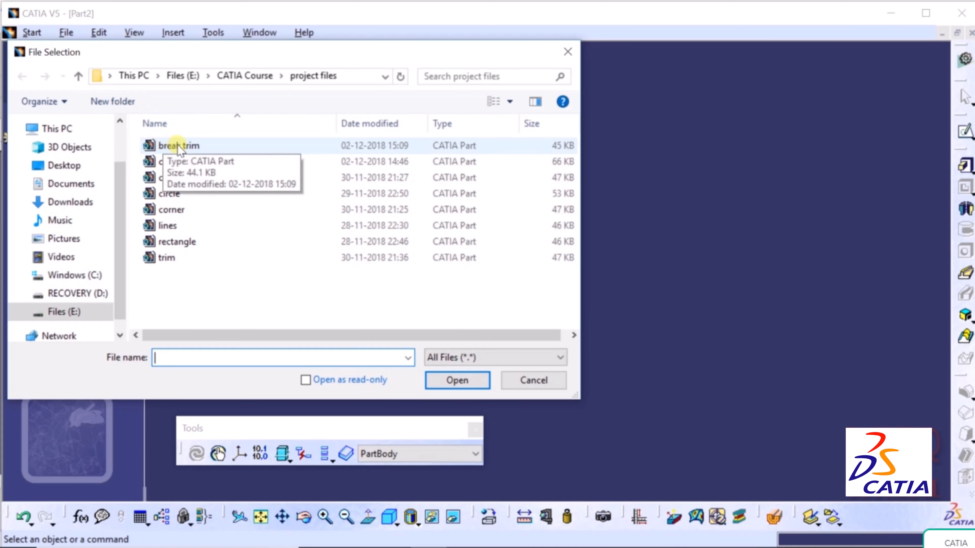
pyautogui.click(165, 145)
pyautogui.click(436, 380)
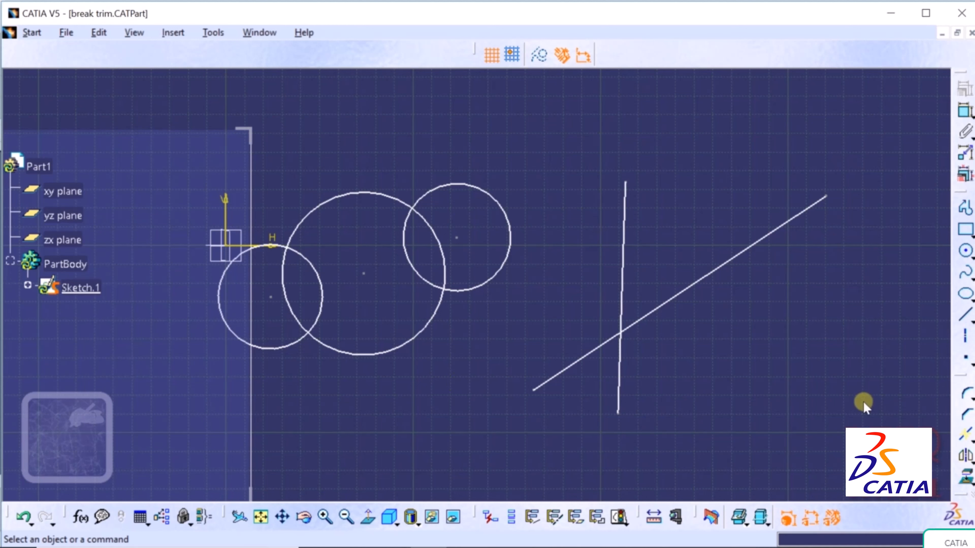
# - Quick Trim the left circle's arc inside the large circle and the right circle's overlapping arc
pyautogui.click(973, 441)
pyautogui.click(974, 439)
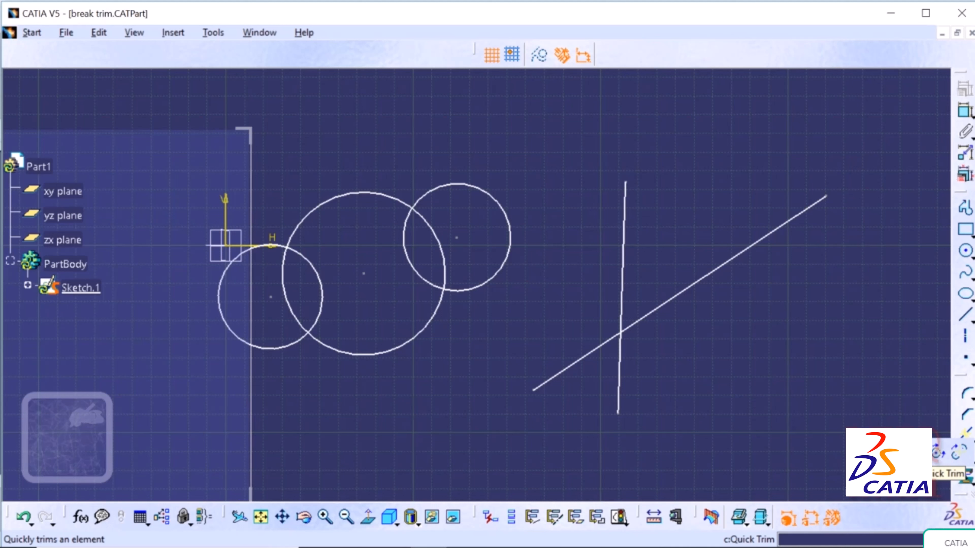
pyautogui.click(936, 453)
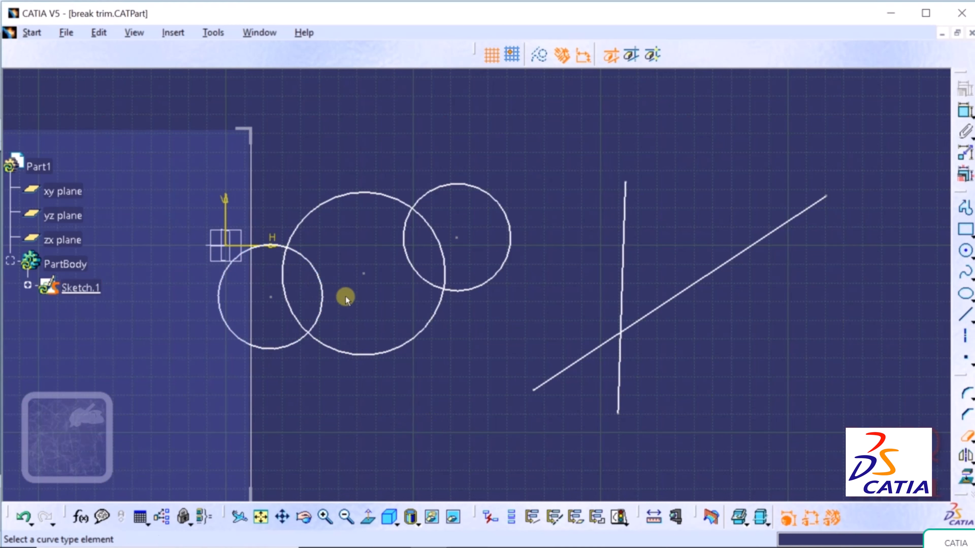
pyautogui.click(321, 286)
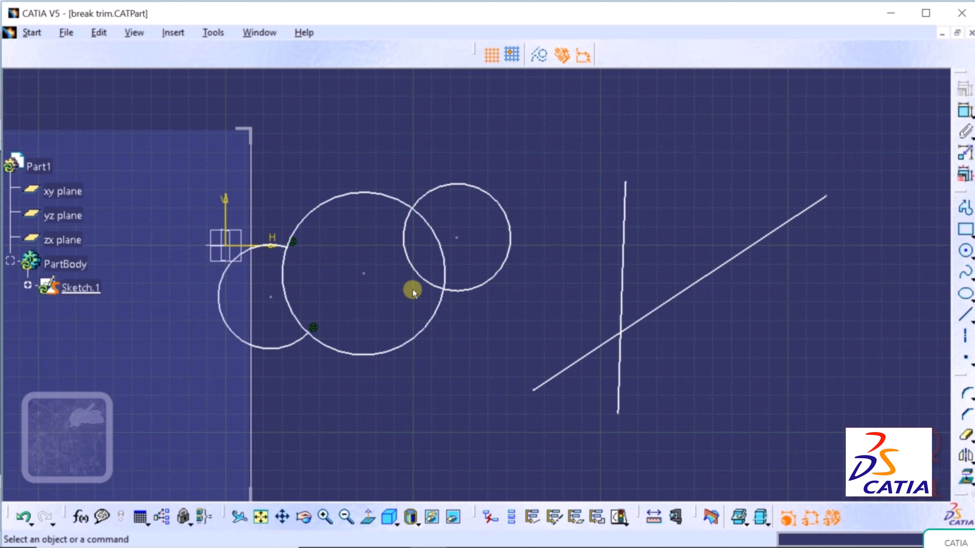
pyautogui.click(415, 270)
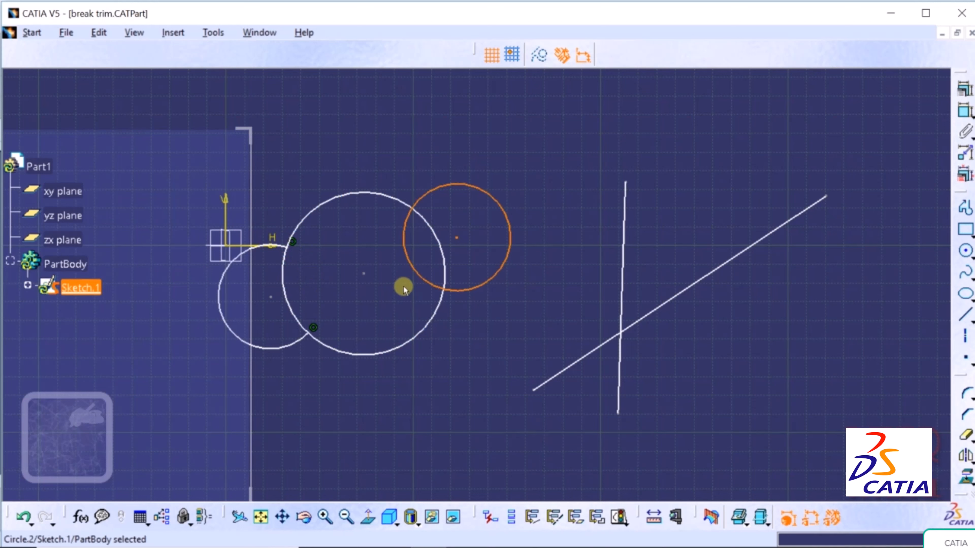
pyautogui.click(973, 441)
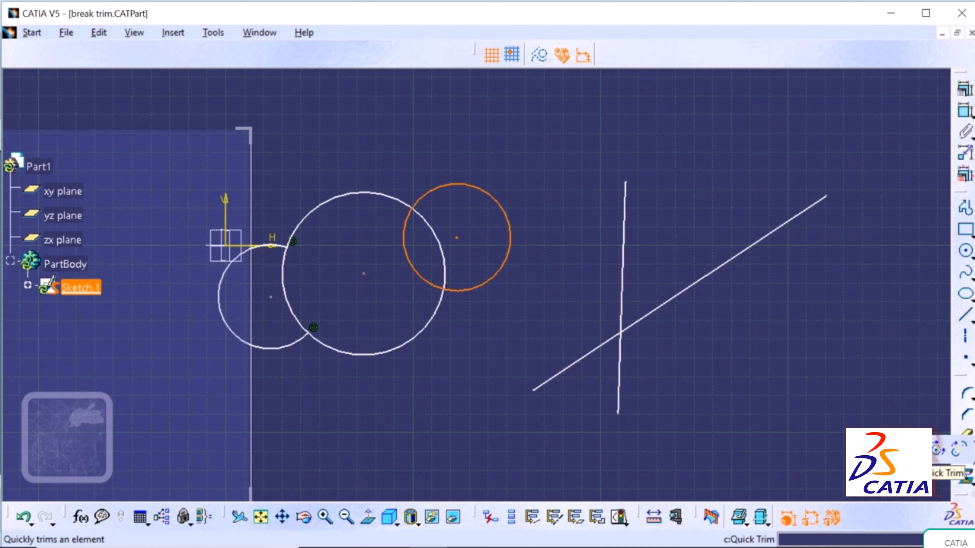
pyautogui.click(966, 435)
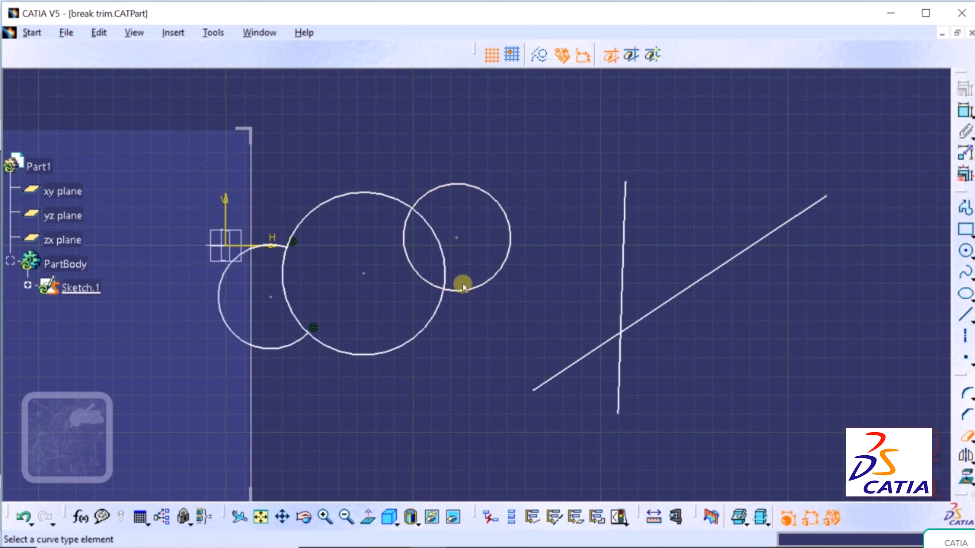
pyautogui.click(406, 270)
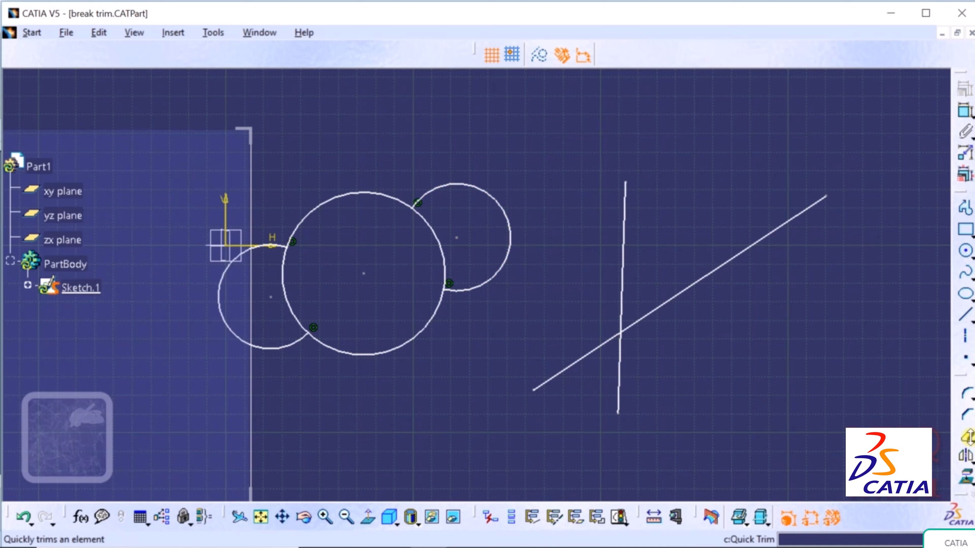
# - Quick Trim the rest of the right circle and the large circle's arc inside the left circle
pyautogui.click(973, 443)
pyautogui.click(959, 449)
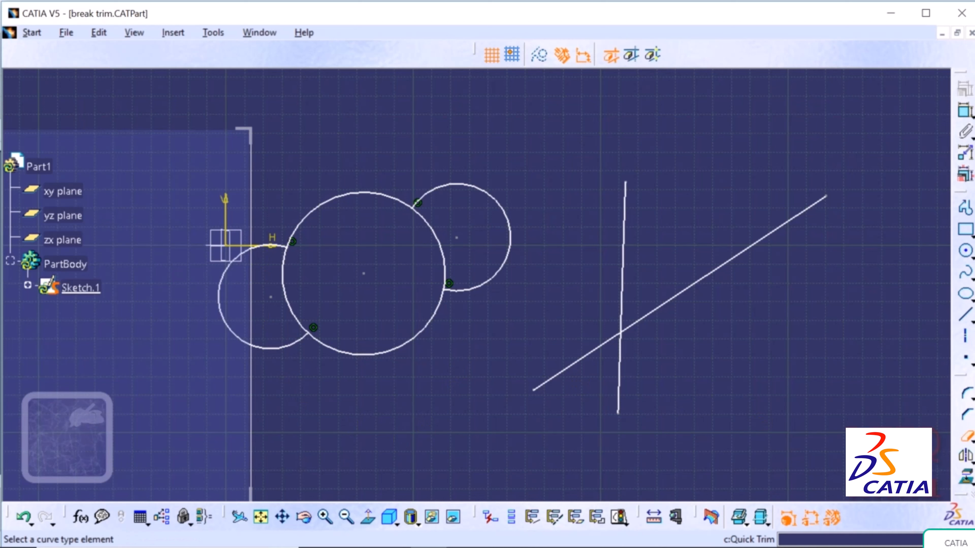
pyautogui.click(489, 196)
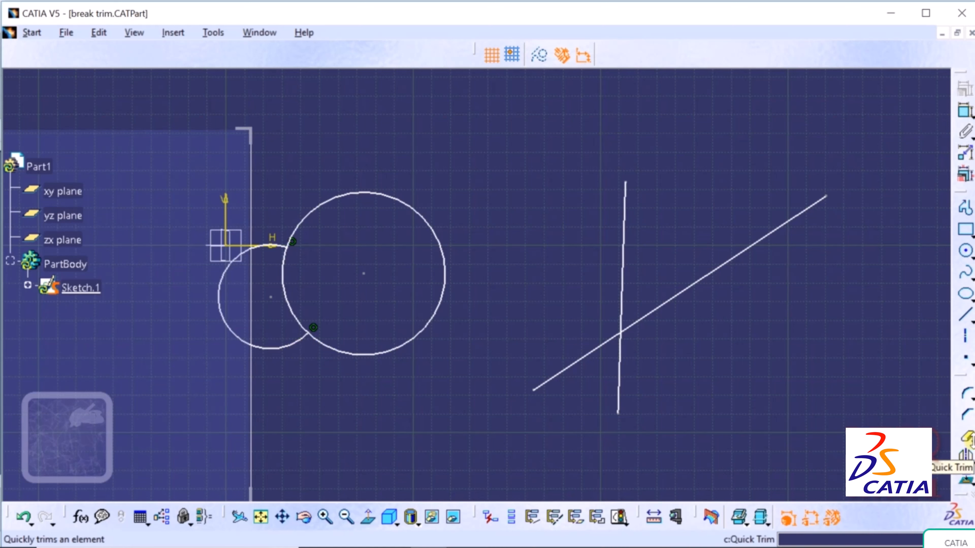
pyautogui.click(966, 438)
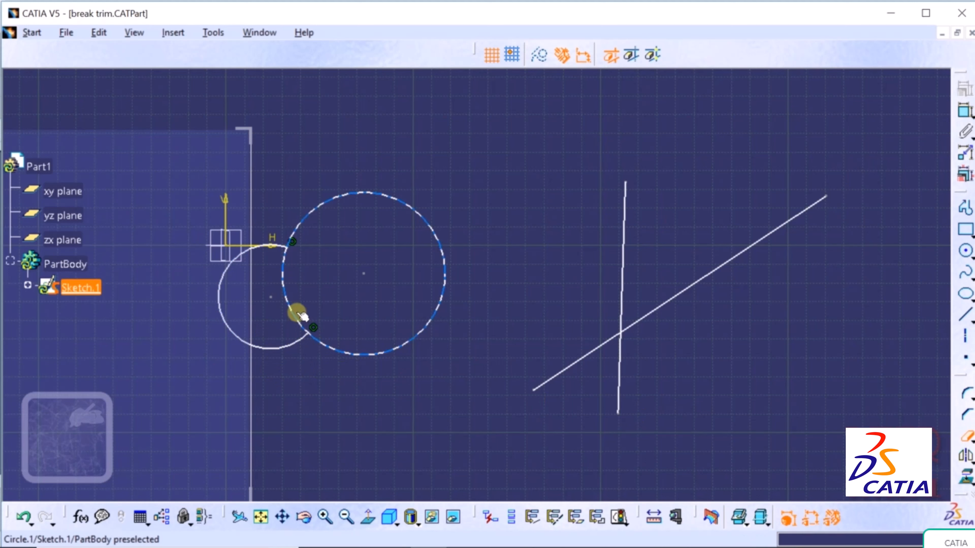
pyautogui.click(284, 287)
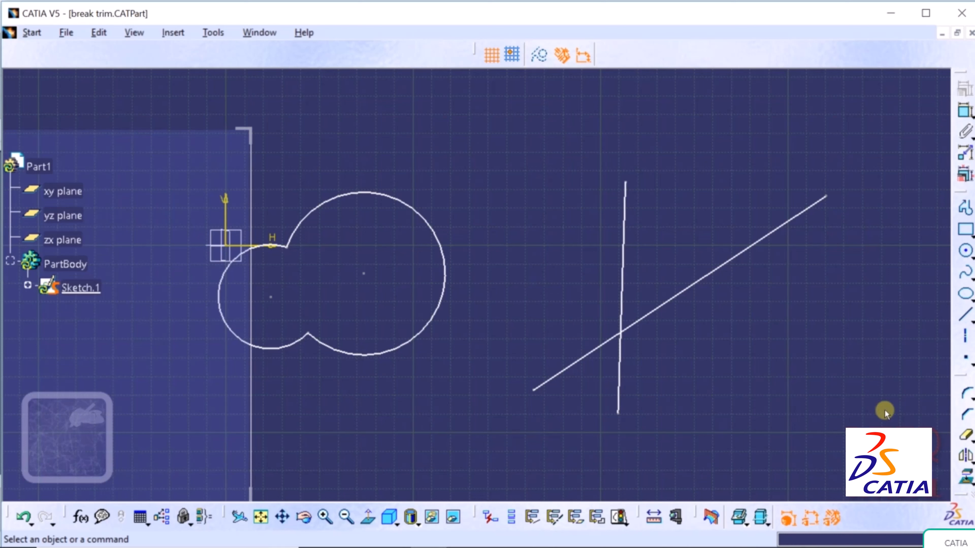
pyautogui.click(966, 436)
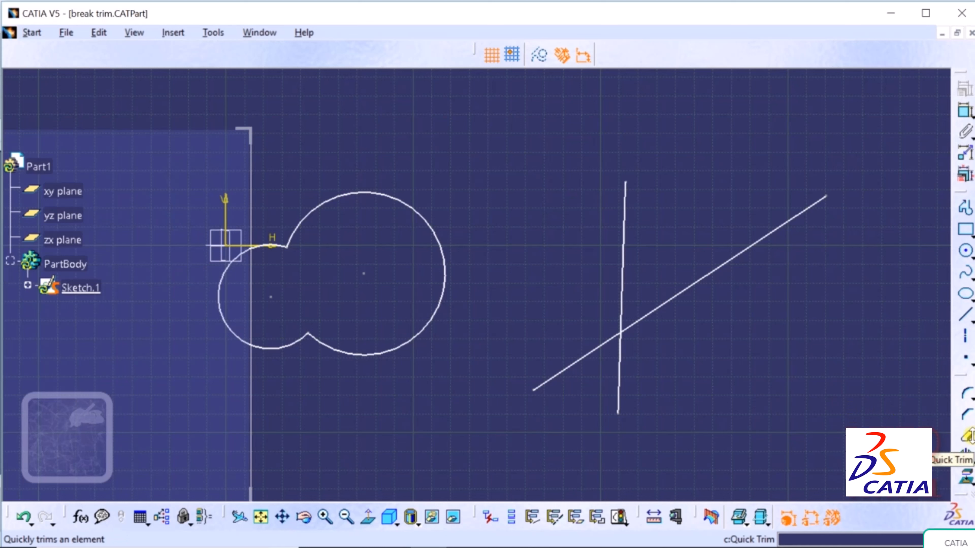
# - Undo four trims to restore the three whole circles
pyautogui.click(24, 519)
pyautogui.click(24, 519)
pyautogui.click(24, 520)
pyautogui.click(24, 519)
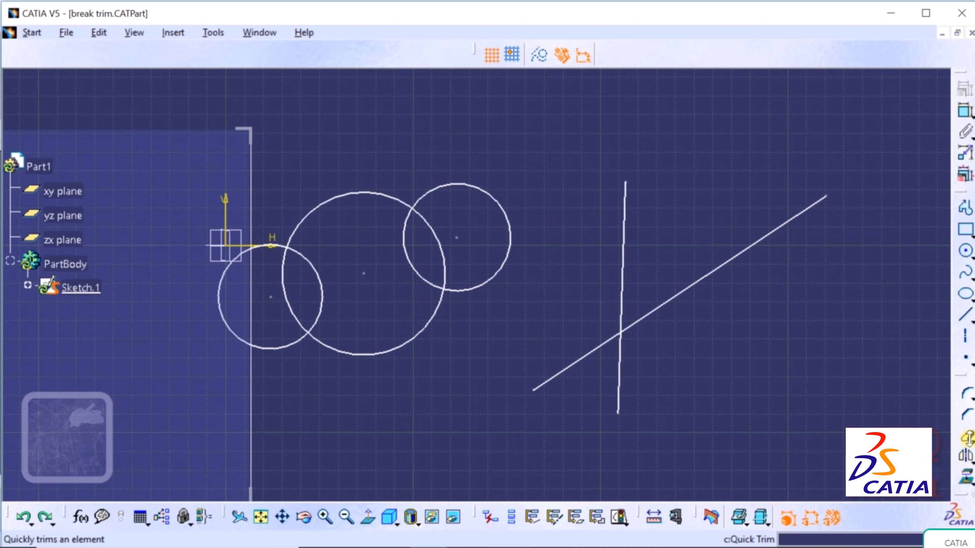
# - Start Break and pick the inclined line as the element to break
pyautogui.click(968, 440)
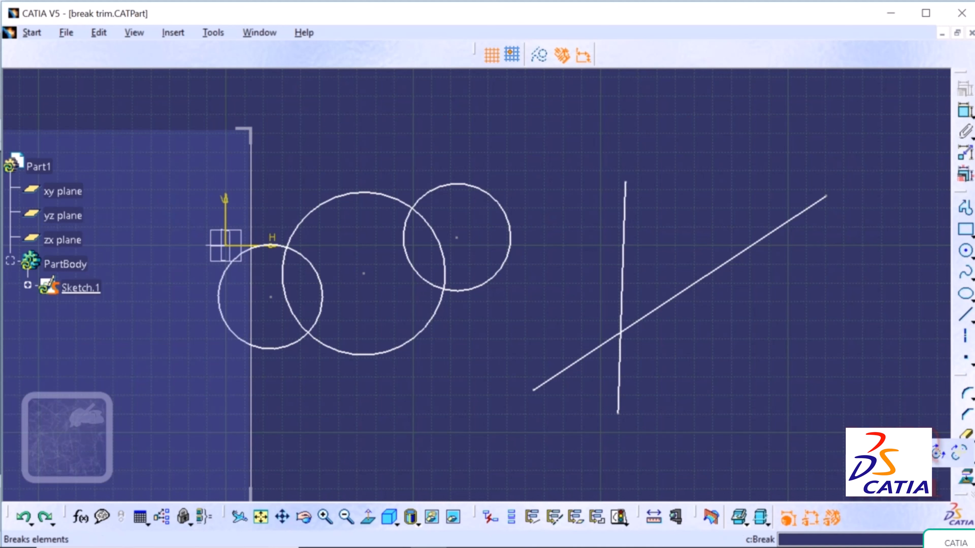
pyautogui.click(936, 452)
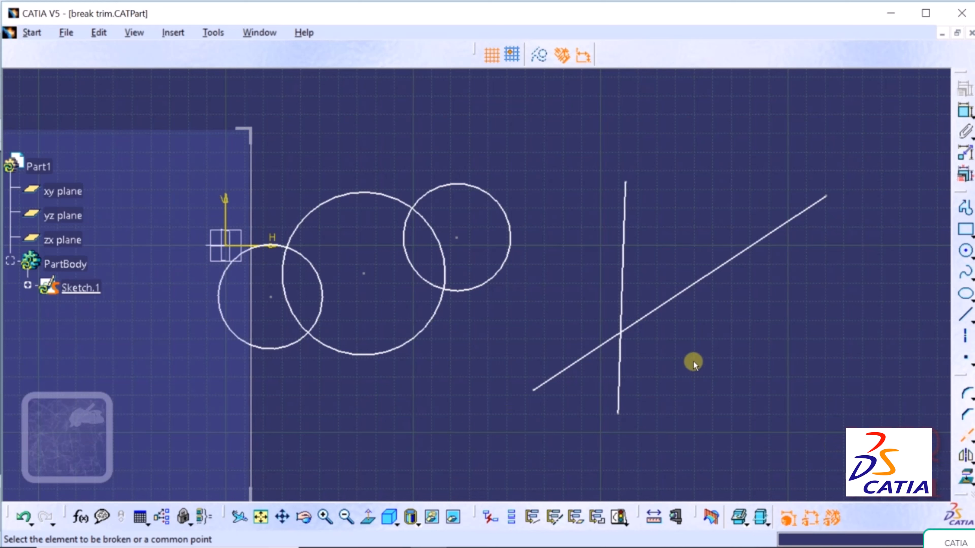
pyautogui.click(679, 294)
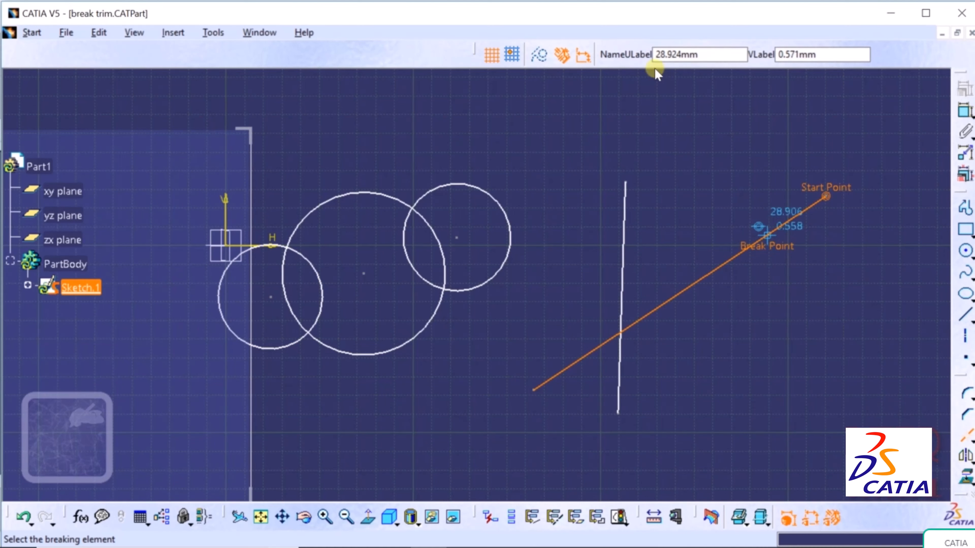
# - Break the inclined line at a point partway along, then select each piece to check the split
pyautogui.click(672, 54)
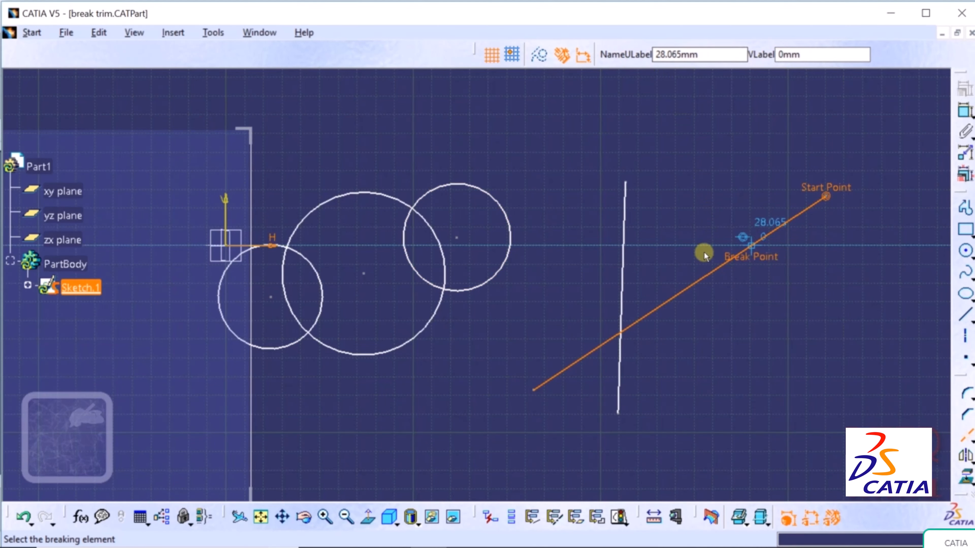
pyautogui.click(680, 288)
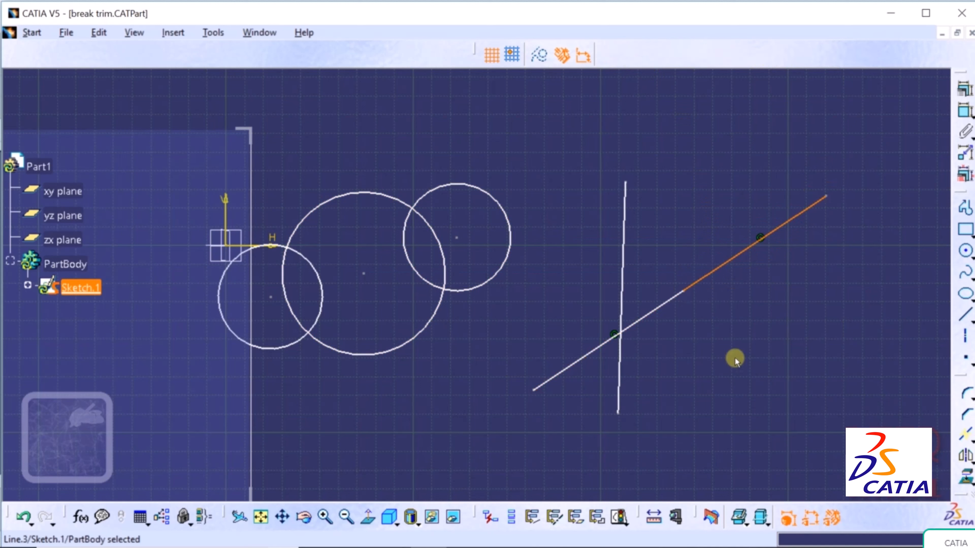
pyautogui.click(741, 376)
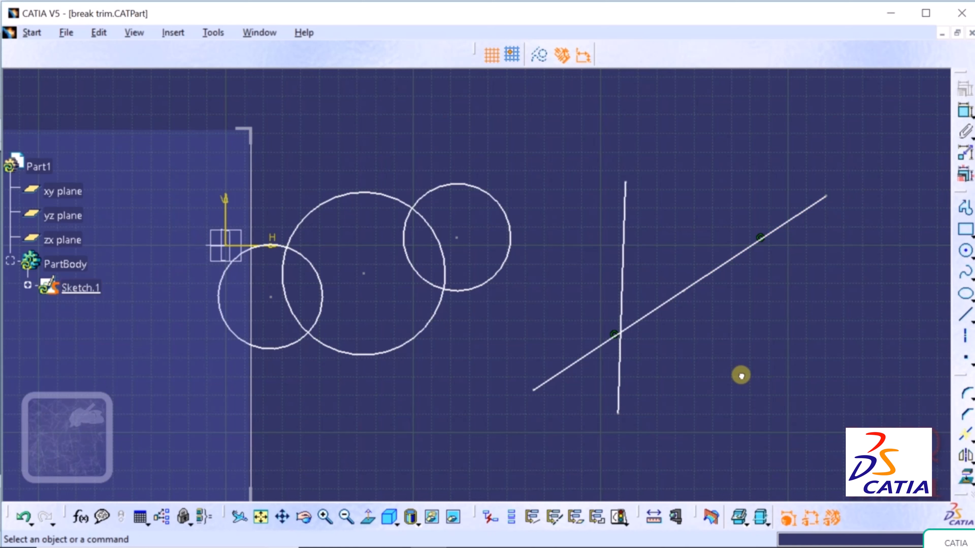
pyautogui.click(649, 318)
pyautogui.click(716, 375)
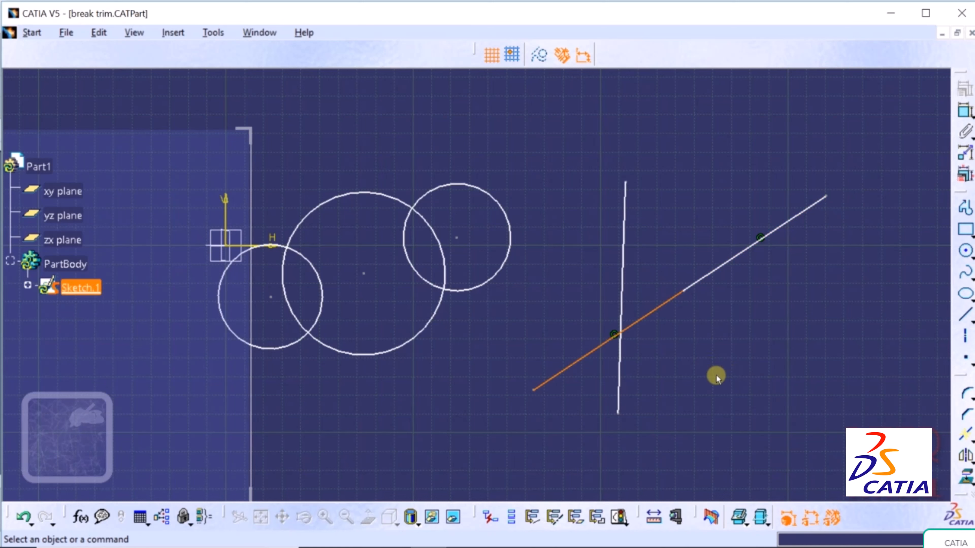
pyautogui.click(739, 252)
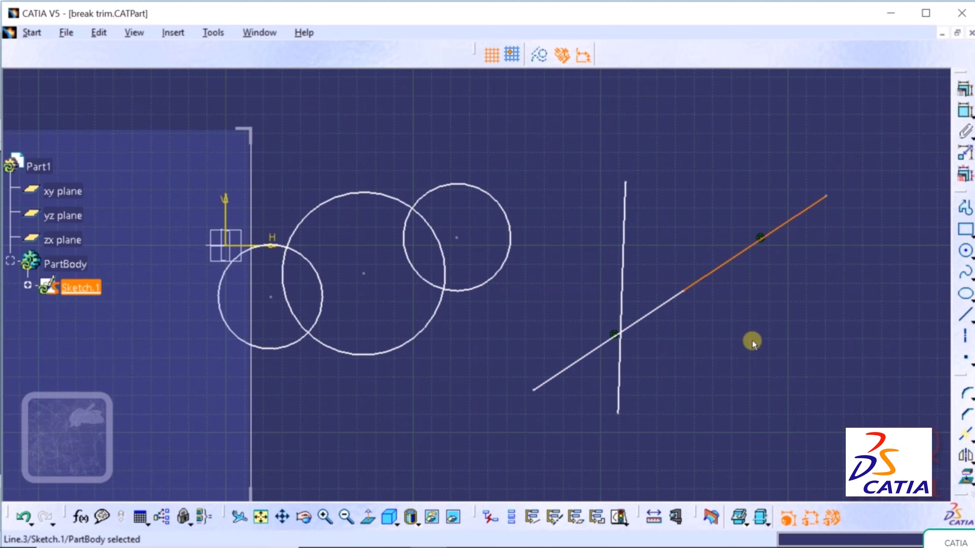
pyautogui.click(753, 341)
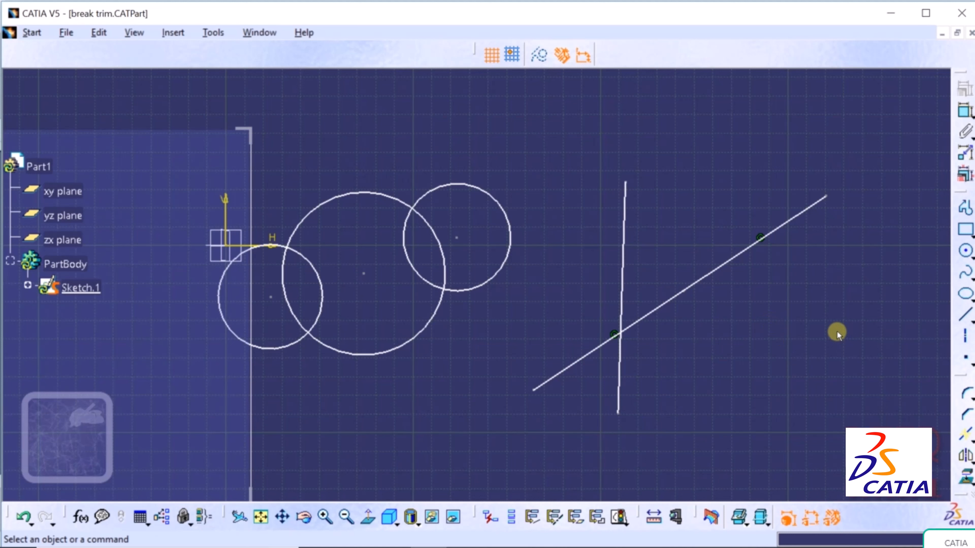
# - Undo twice to make the inclined line whole again
pyautogui.click(23, 517)
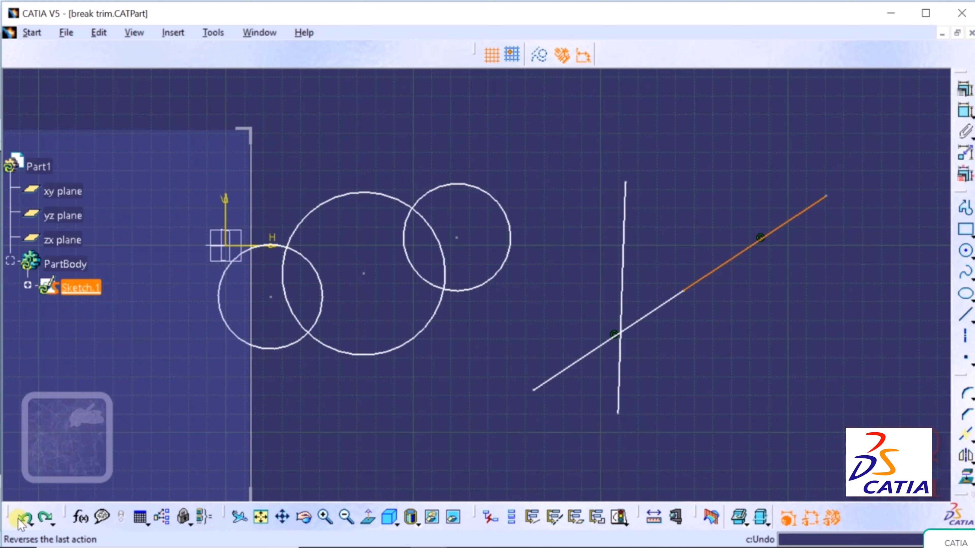
pyautogui.click(18, 519)
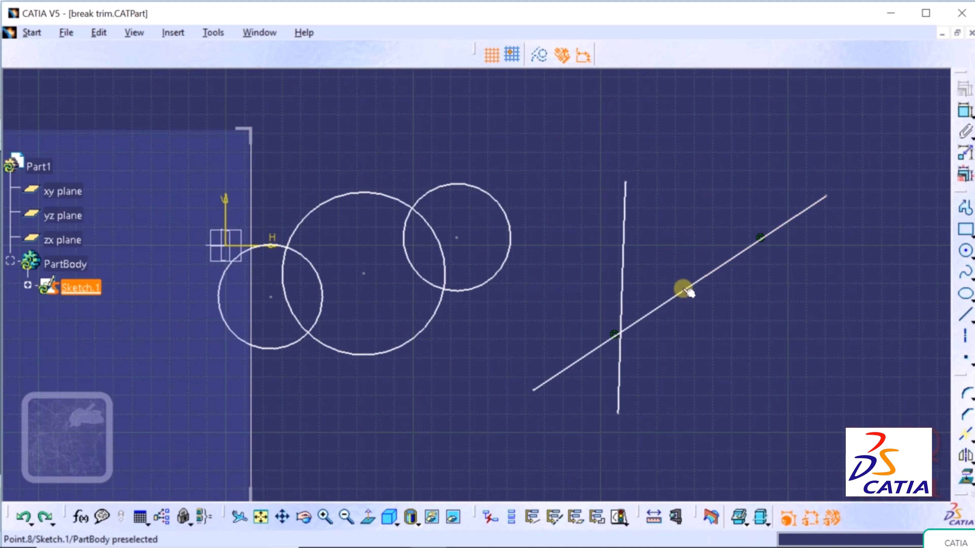
pyautogui.click(687, 292)
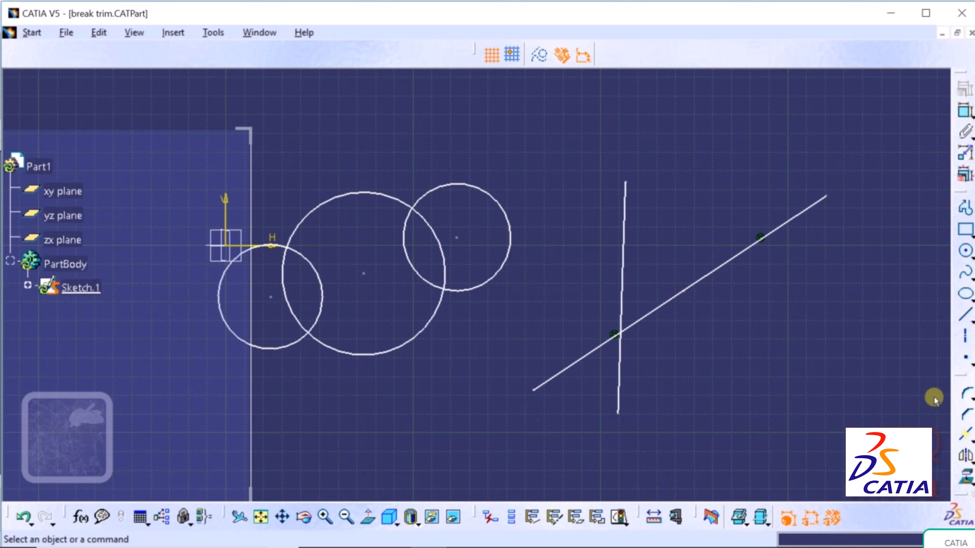
# - Break the inclined line at the vertical line and select its pieces to check the split
pyautogui.click(972, 442)
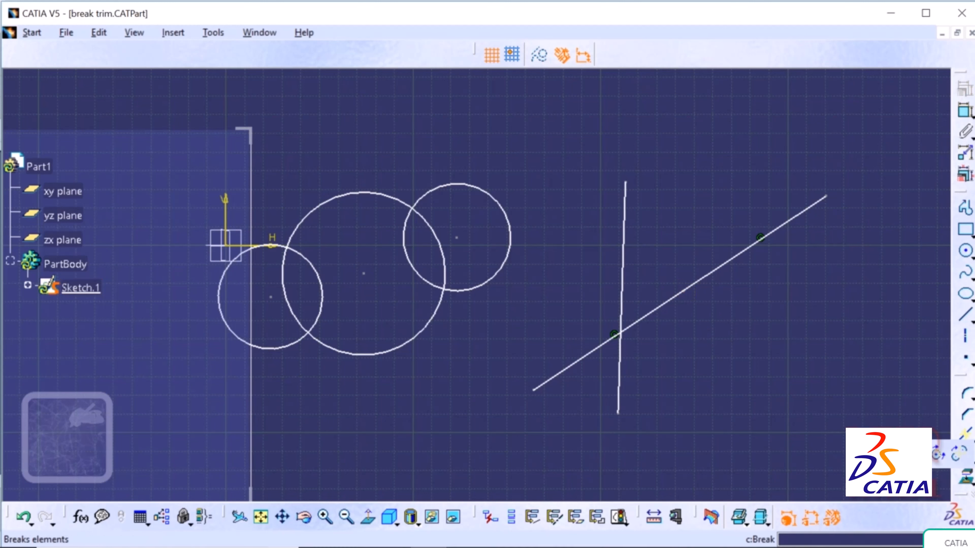
pyautogui.click(895, 454)
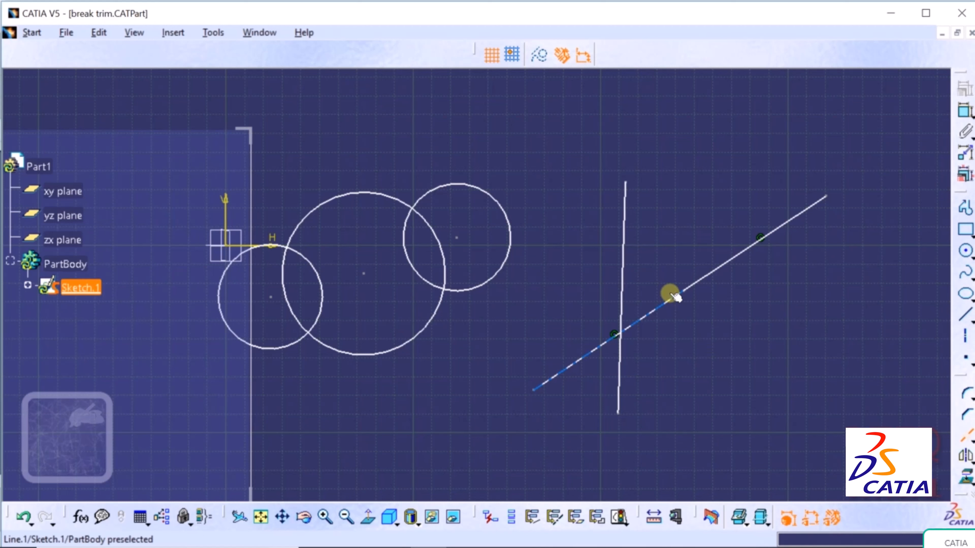
pyautogui.click(655, 310)
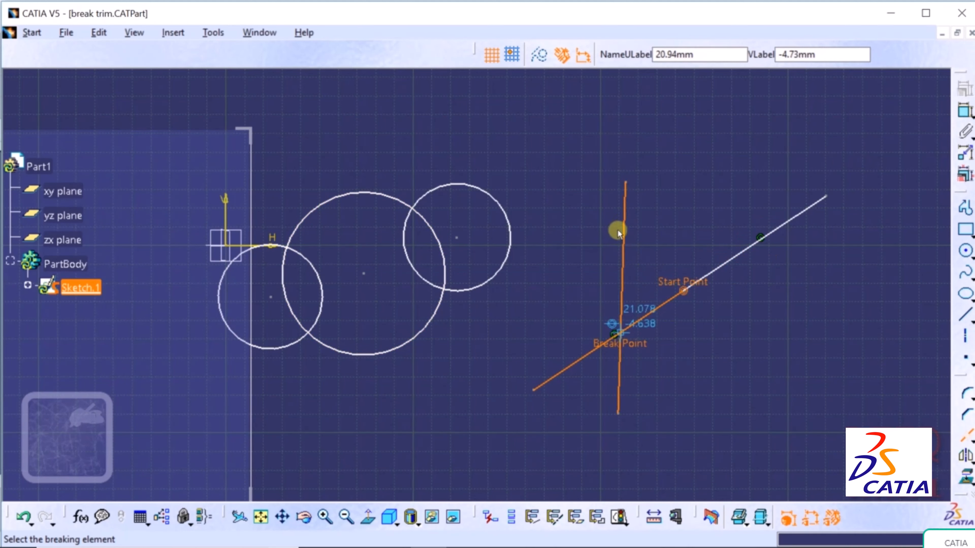
pyautogui.click(623, 247)
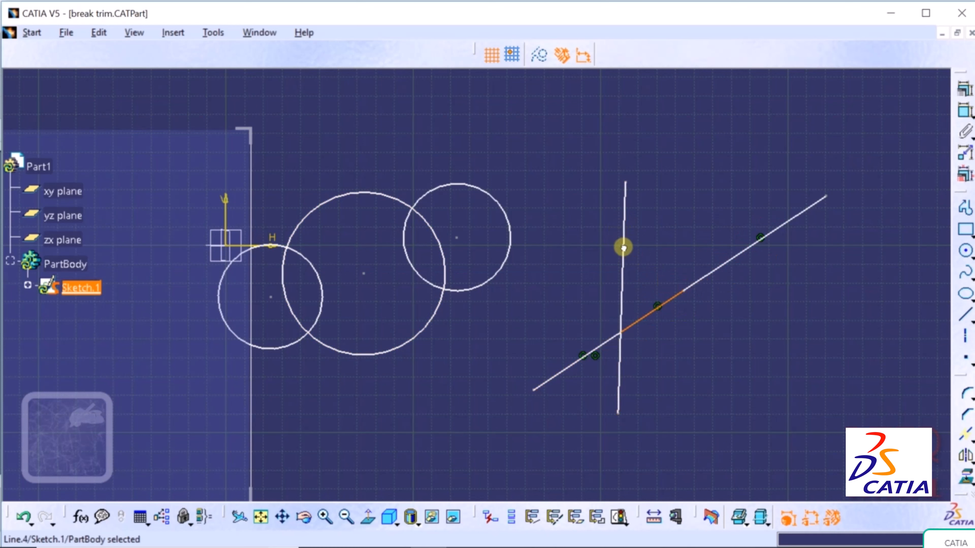
pyautogui.click(687, 413)
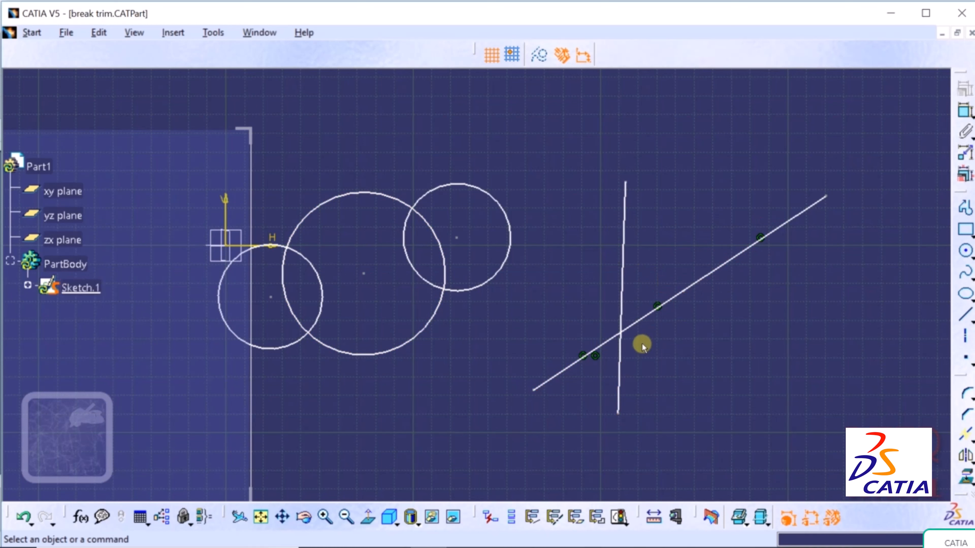
pyautogui.click(635, 322)
pyautogui.click(716, 395)
pyautogui.click(576, 362)
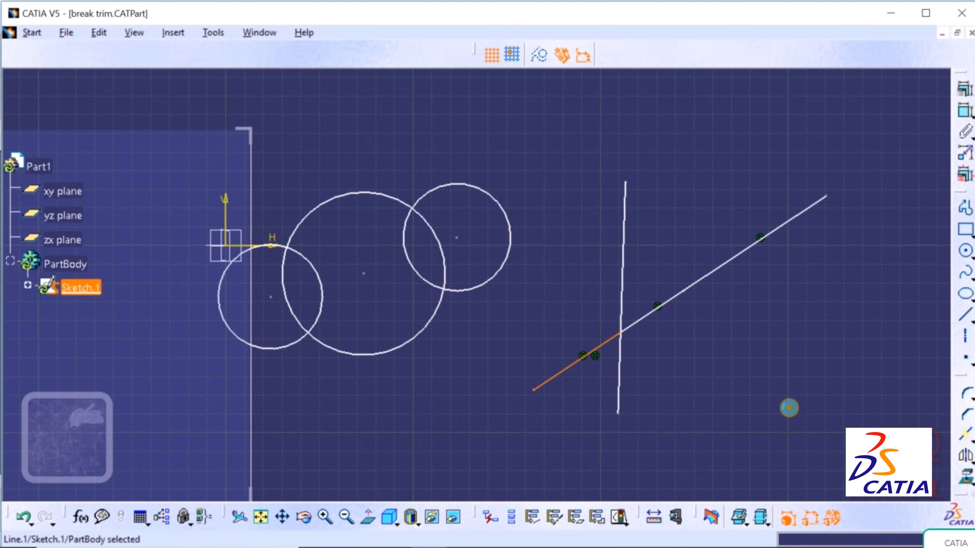
pyautogui.click(789, 408)
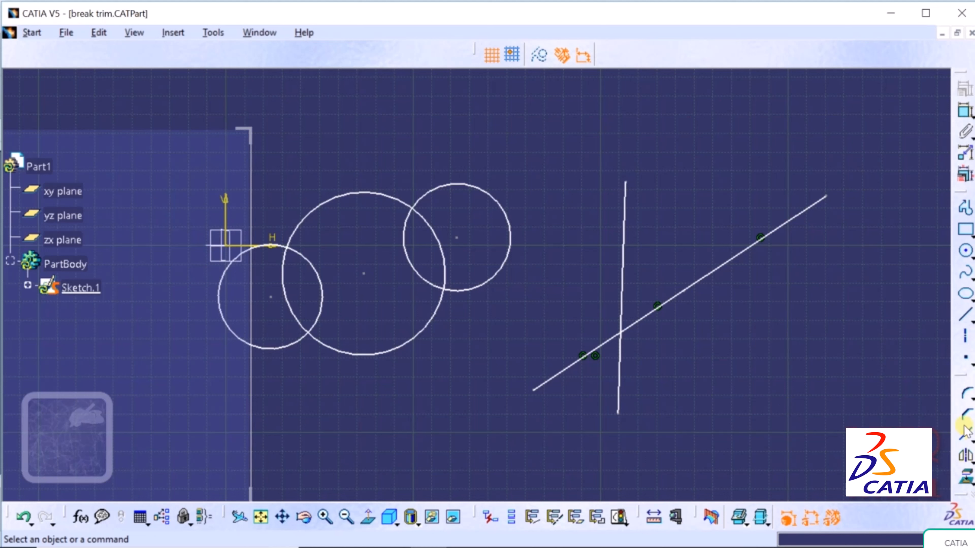
pyautogui.click(966, 434)
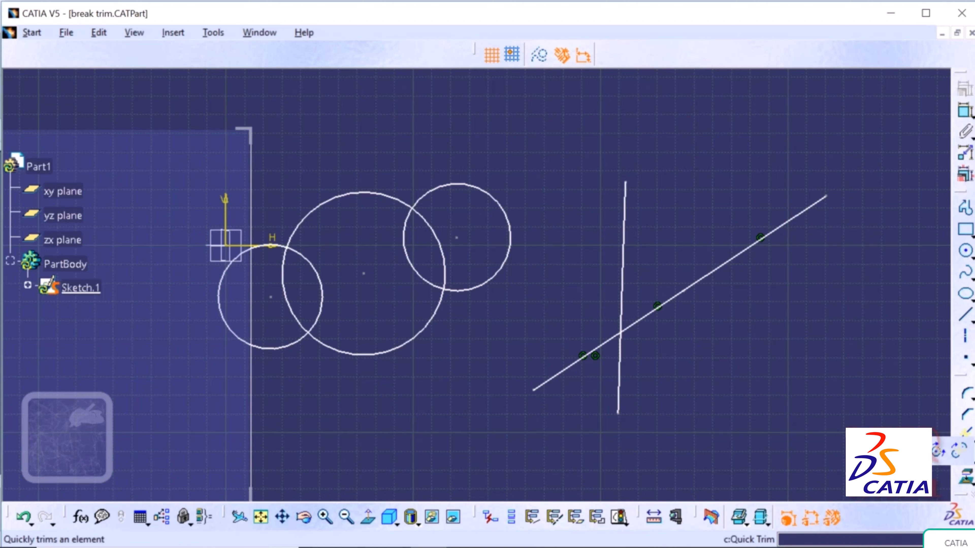
pyautogui.click(959, 450)
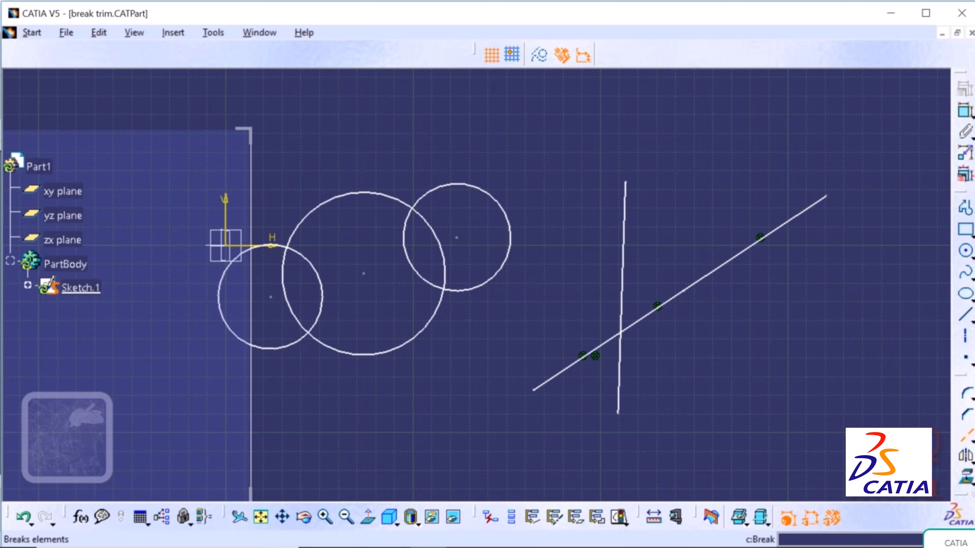
pyautogui.click(508, 216)
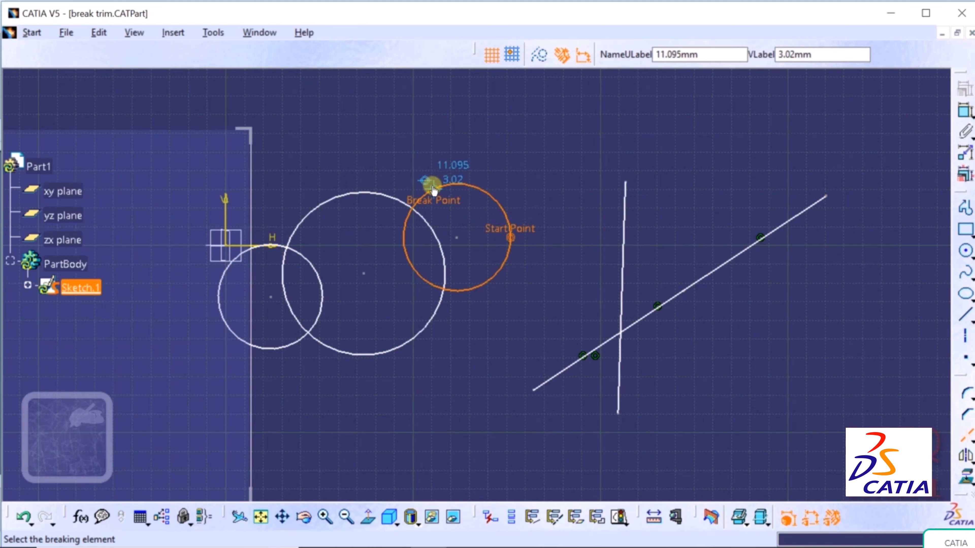
pyautogui.click(433, 188)
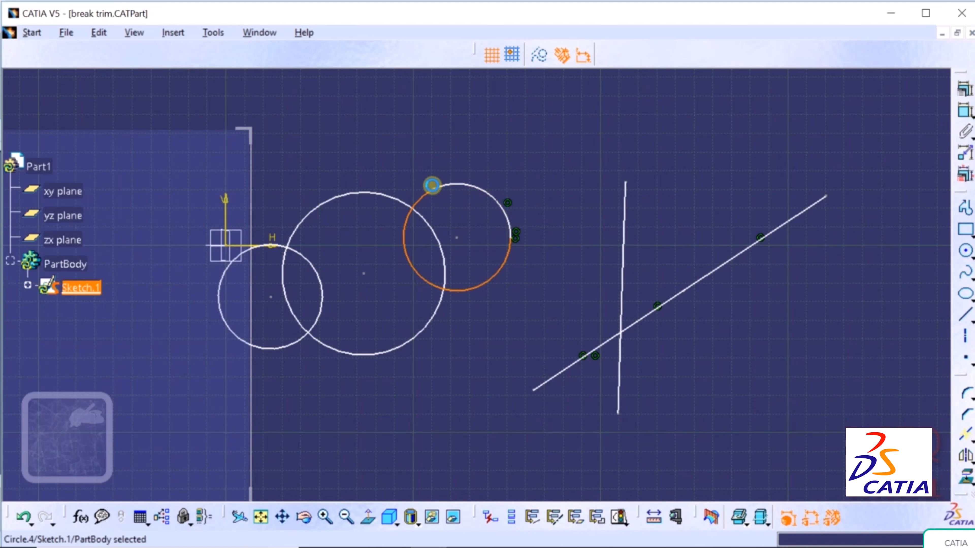
pyautogui.click(515, 296)
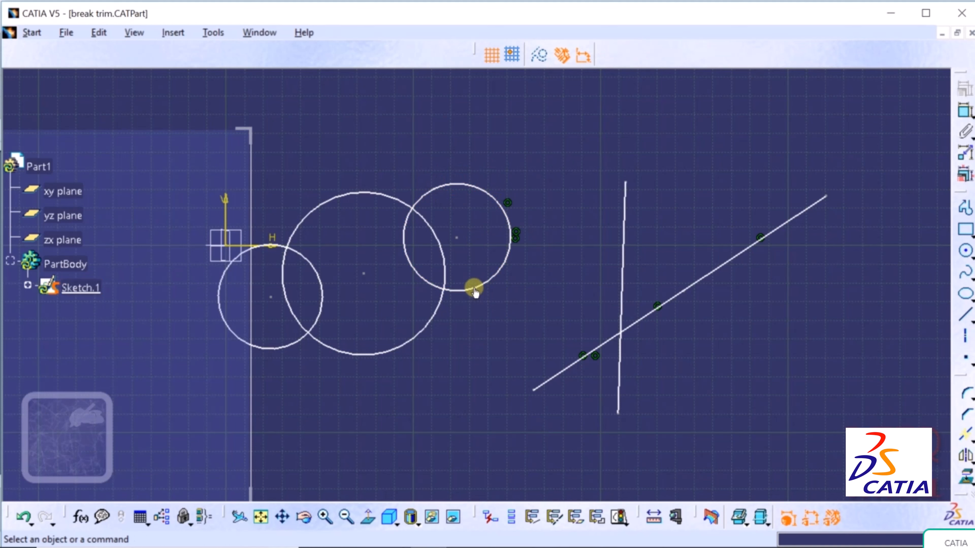
pyautogui.click(463, 287)
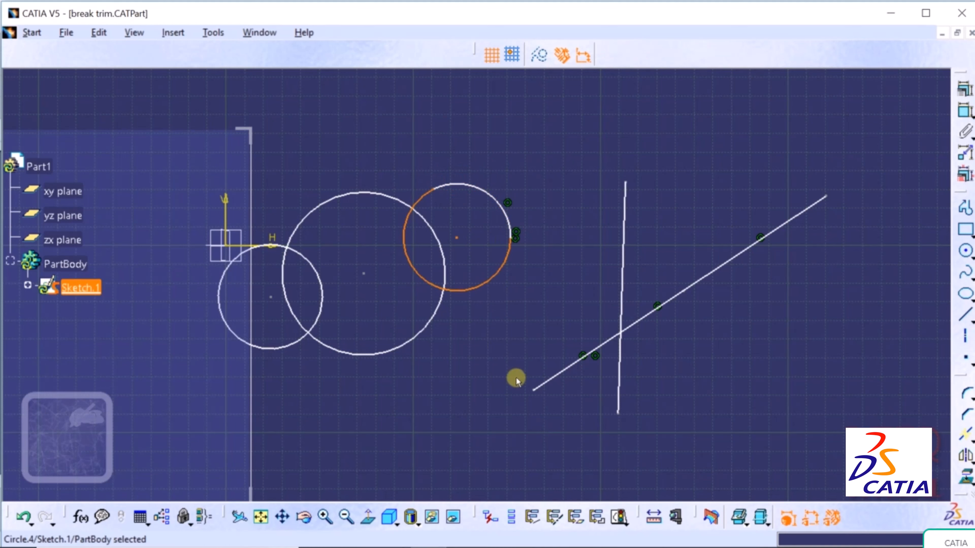
pyautogui.click(516, 380)
pyautogui.click(517, 233)
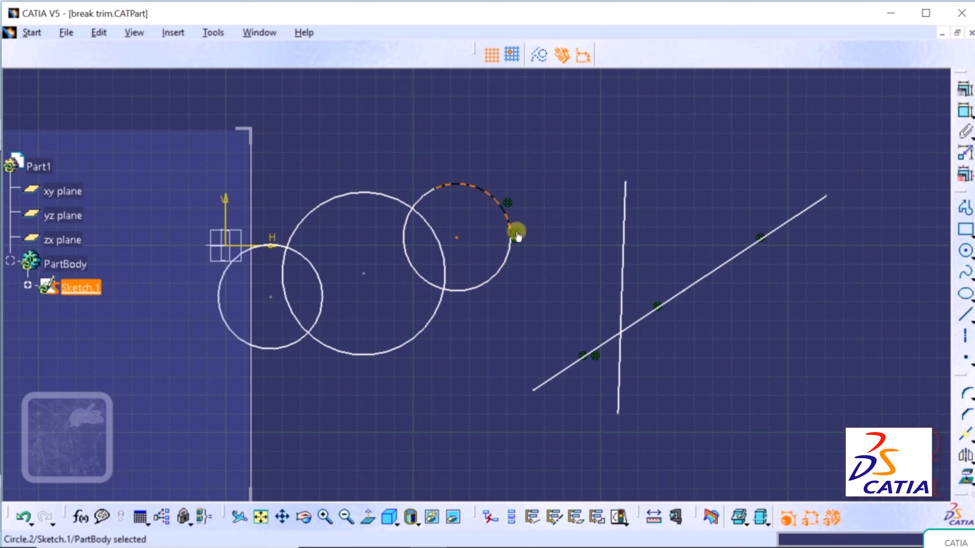
pyautogui.click(24, 517)
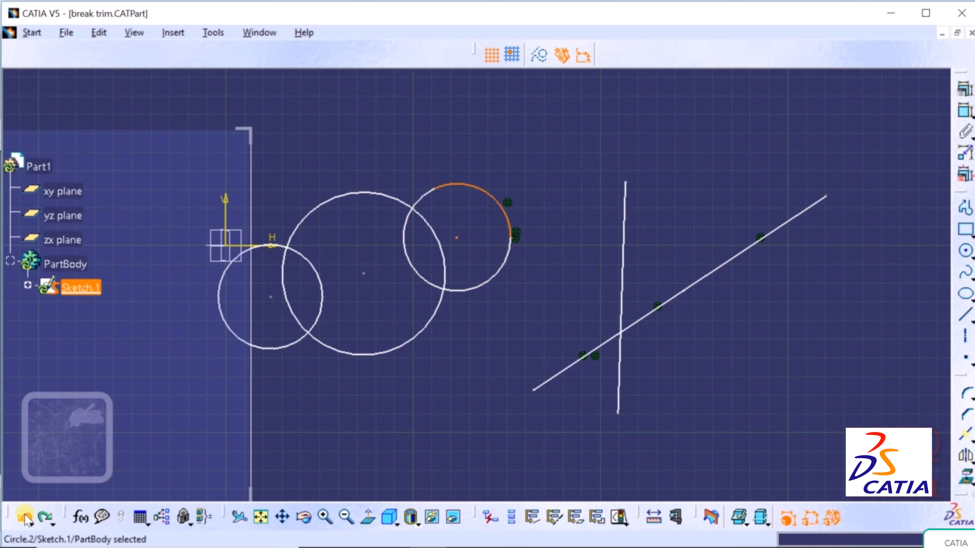
pyautogui.click(24, 517)
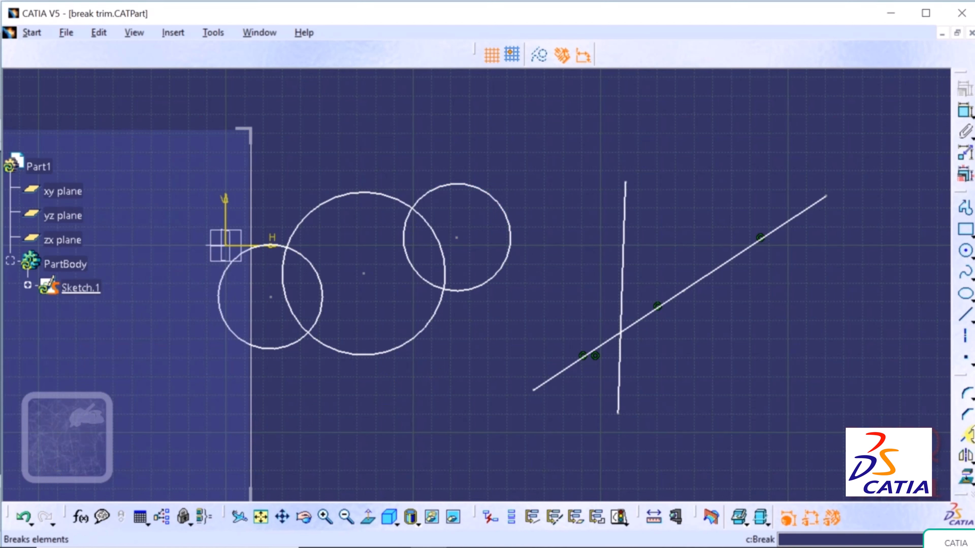
# - Break the big circle where the small circle crosses it, then check the resulting arcs
pyautogui.click(967, 435)
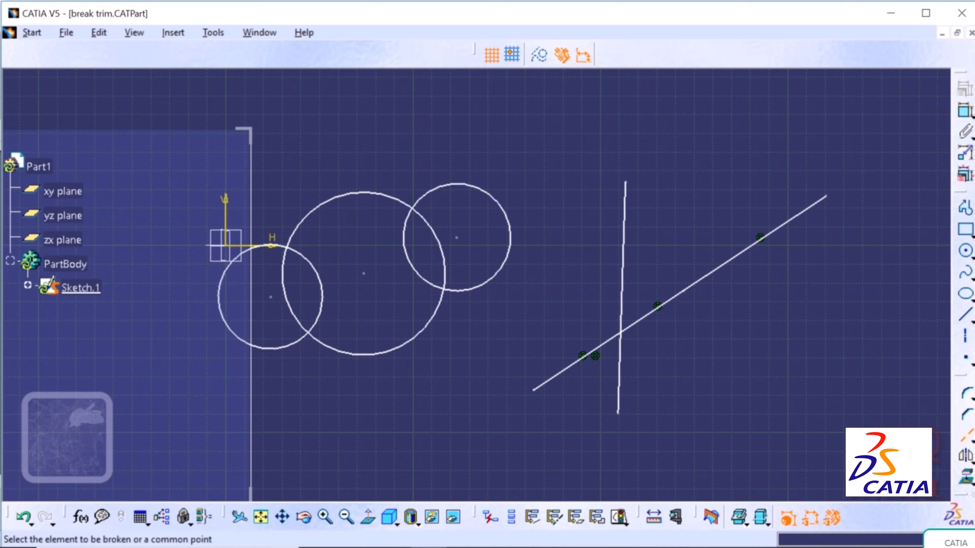
pyautogui.click(356, 191)
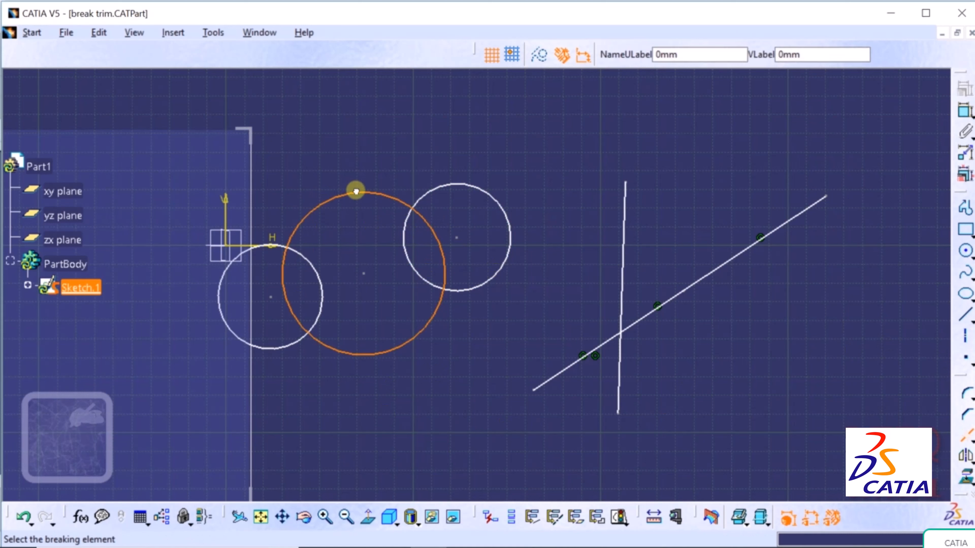
pyautogui.click(281, 352)
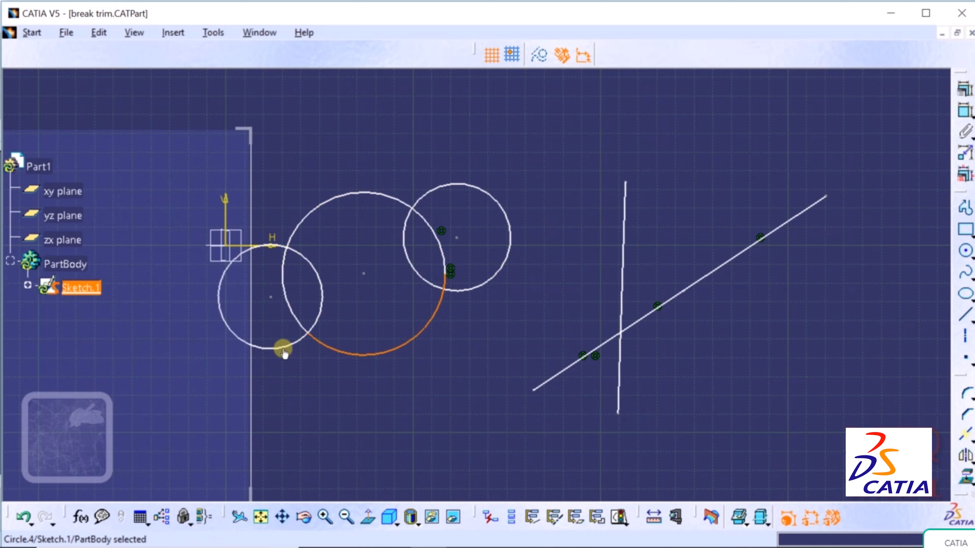
pyautogui.click(458, 289)
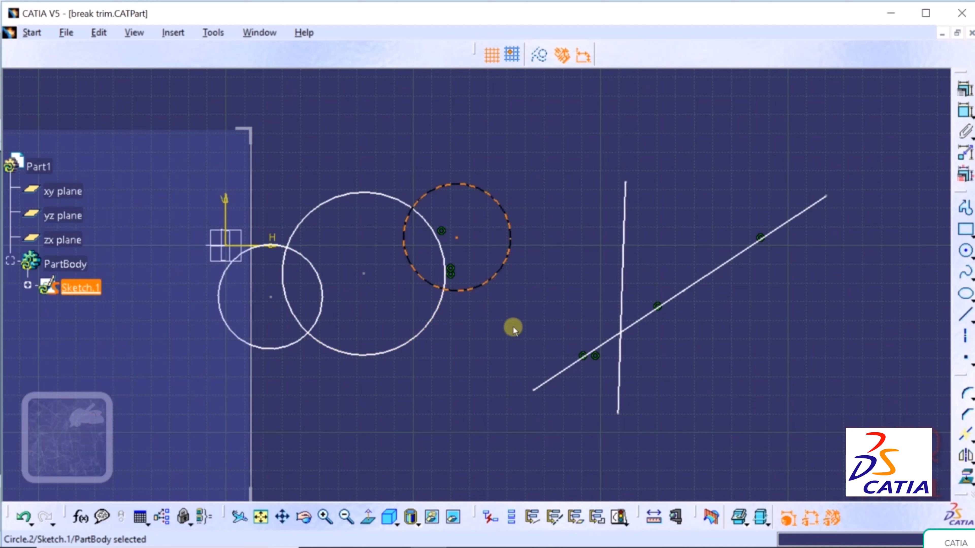
pyautogui.click(551, 261)
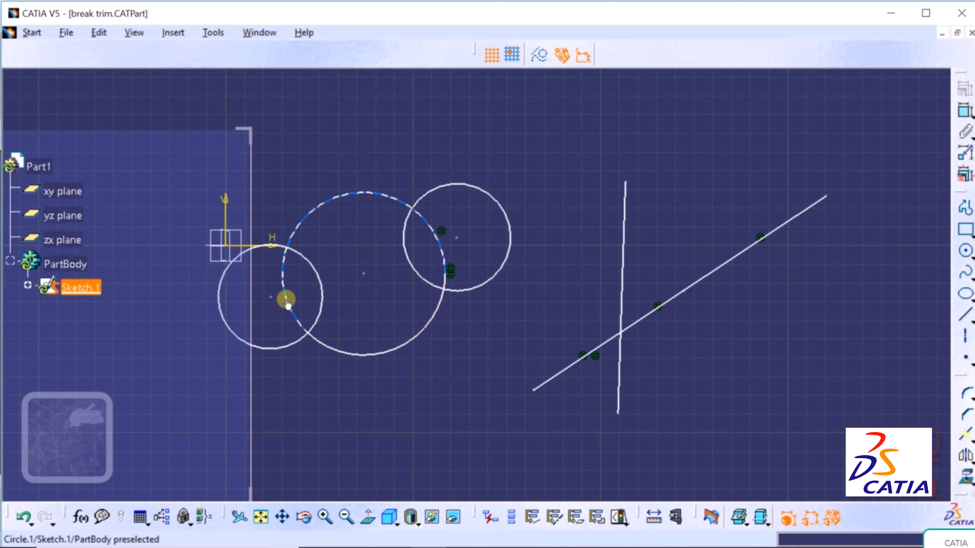
pyautogui.click(323, 342)
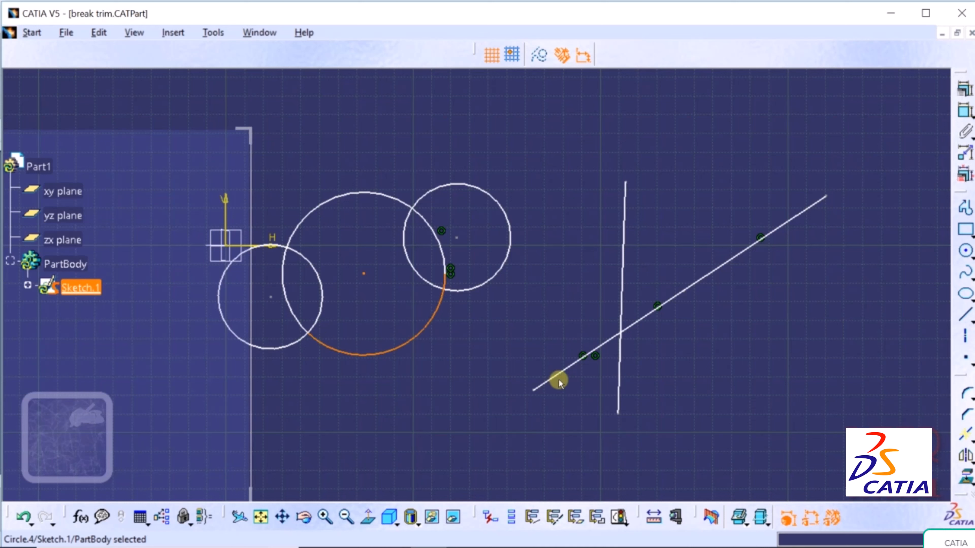
pyautogui.click(526, 335)
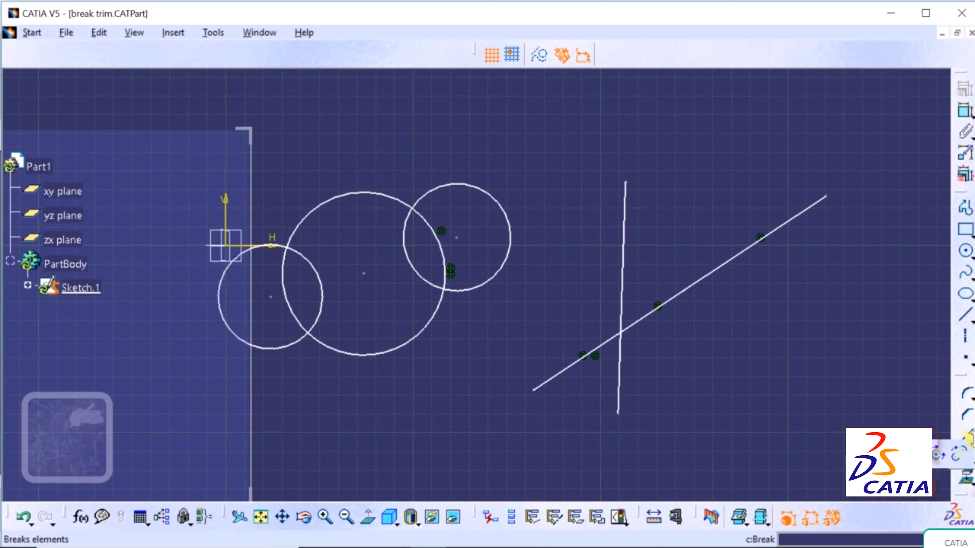
# - Delete the vertical line crossing the slanted line and trap-select all remaining geometry
pyautogui.click(968, 439)
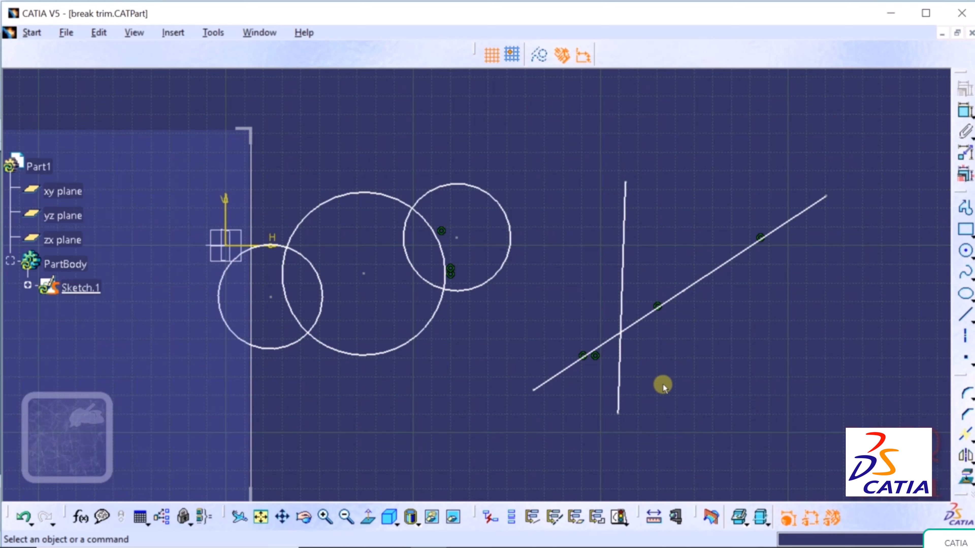
pyautogui.click(624, 286)
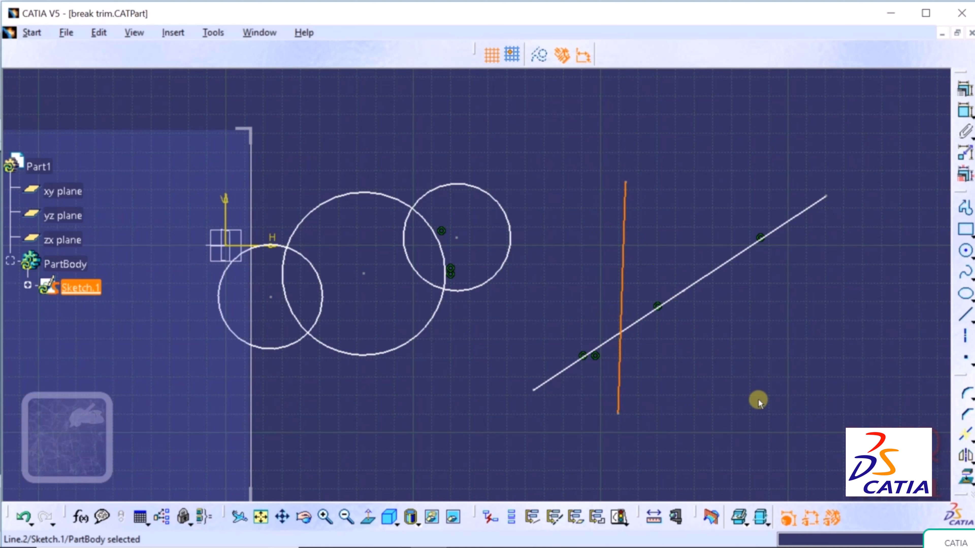
pyautogui.press('Delete')
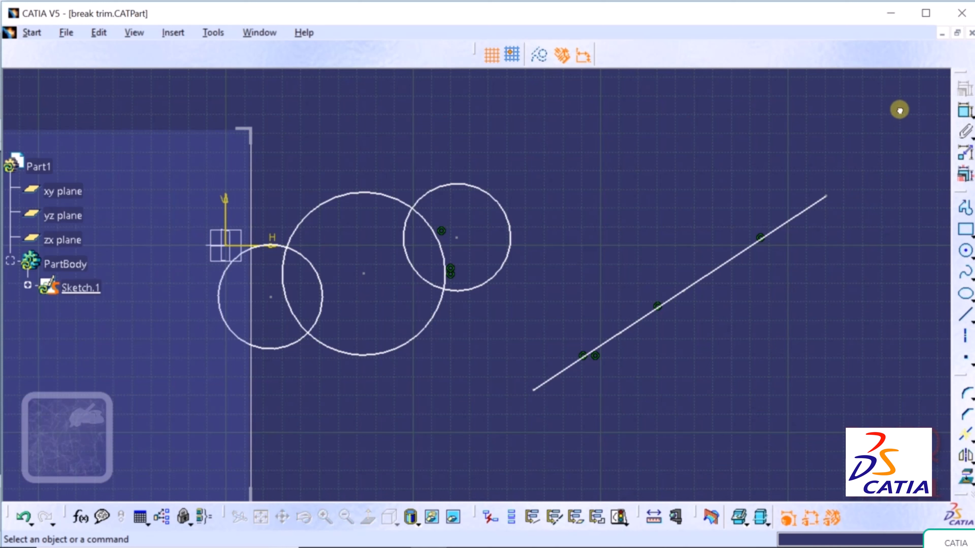
pyautogui.moveTo(900, 111)
pyautogui.mouseDown()
pyautogui.moveTo(771, 298)
pyautogui.moveTo(708, 349)
pyautogui.moveTo(583, 420)
pyautogui.moveTo(348, 413)
pyautogui.moveTo(184, 428)
pyautogui.mouseUp()
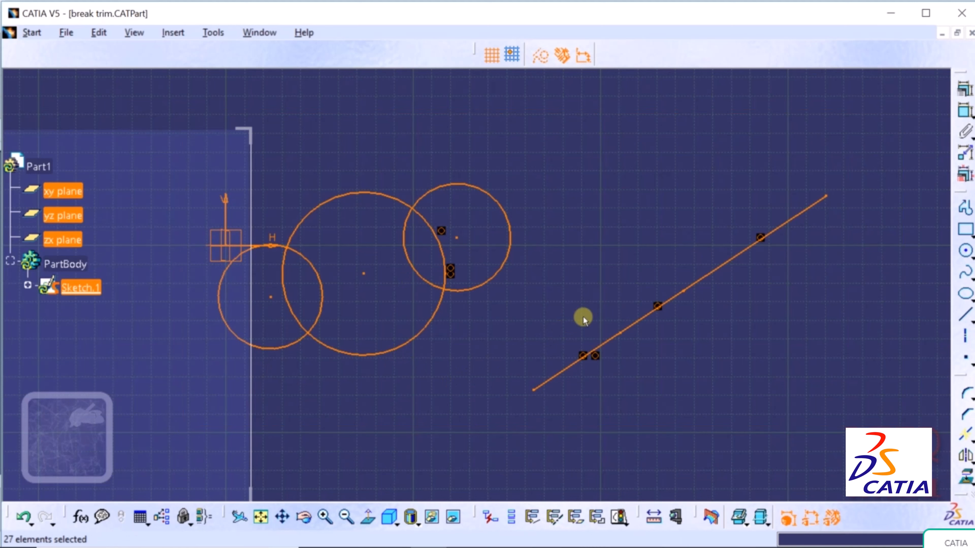
# - Delete all the selected sketch geometry
pyautogui.press('Delete')
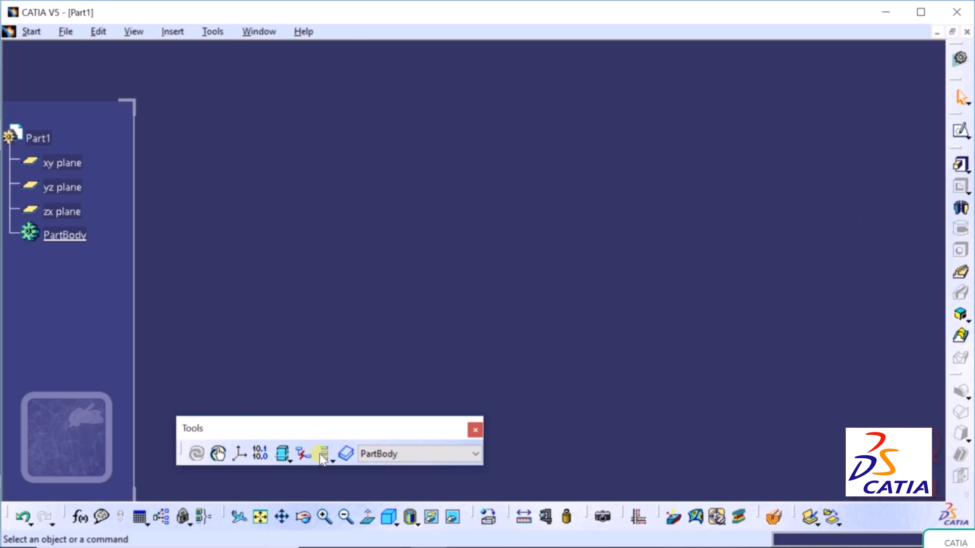
# - Fit all in an isometric view and create Sketch.1 on the xy plane
pyautogui.click(260, 517)
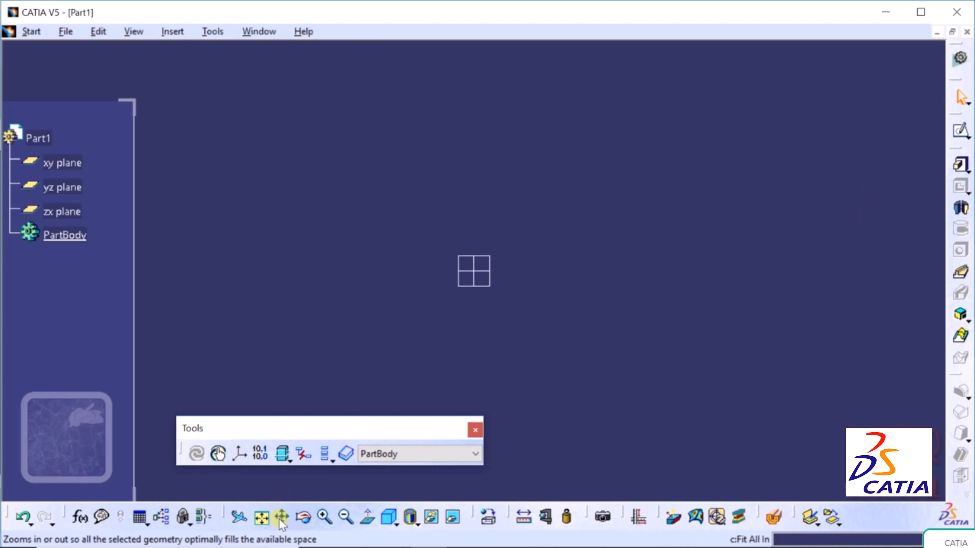
pyautogui.click(390, 517)
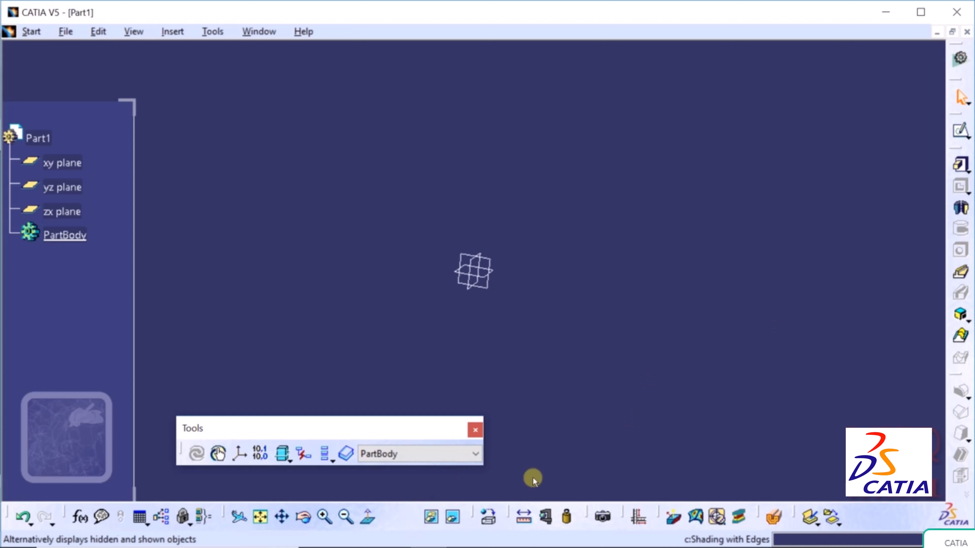
pyautogui.click(962, 130)
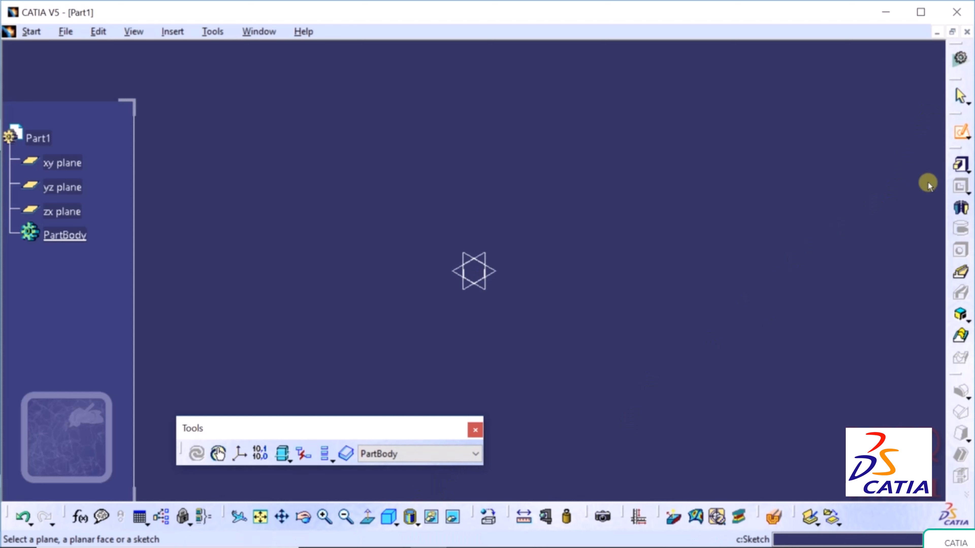
pyautogui.click(492, 274)
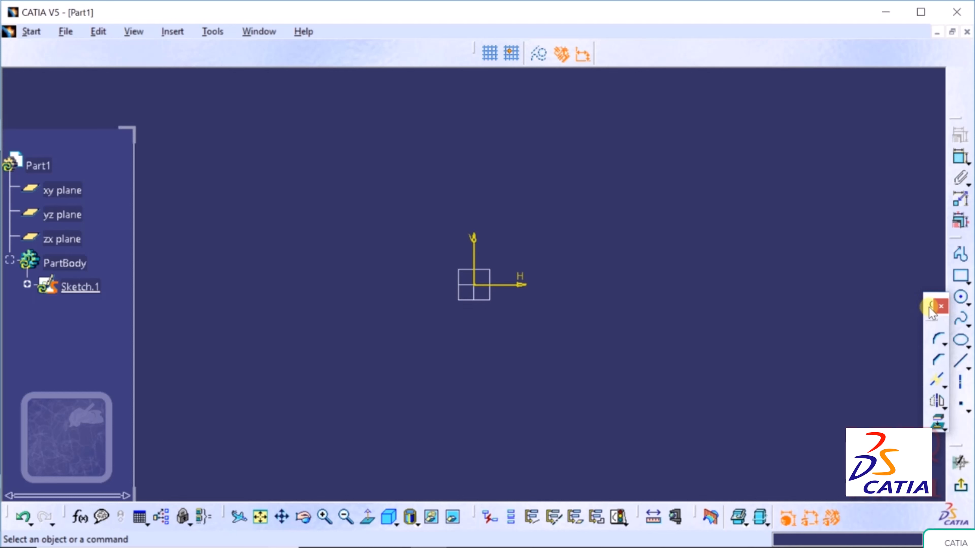
# - Move the floating operations toolbar lower along the right edge and tidy the docked toolbars
pyautogui.moveTo(930, 304); pyautogui.dragTo(958, 382)
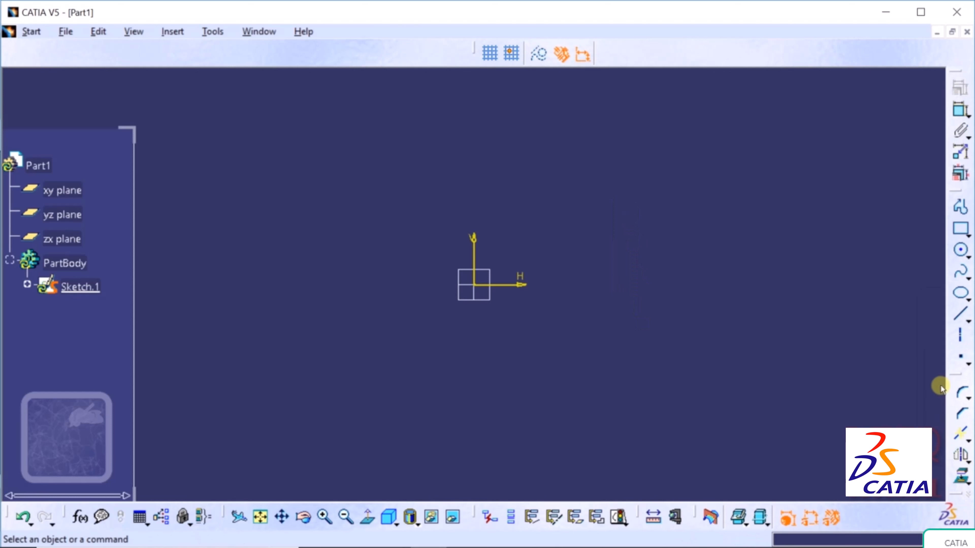
pyautogui.moveTo(951, 375); pyautogui.dragTo(924, 373)
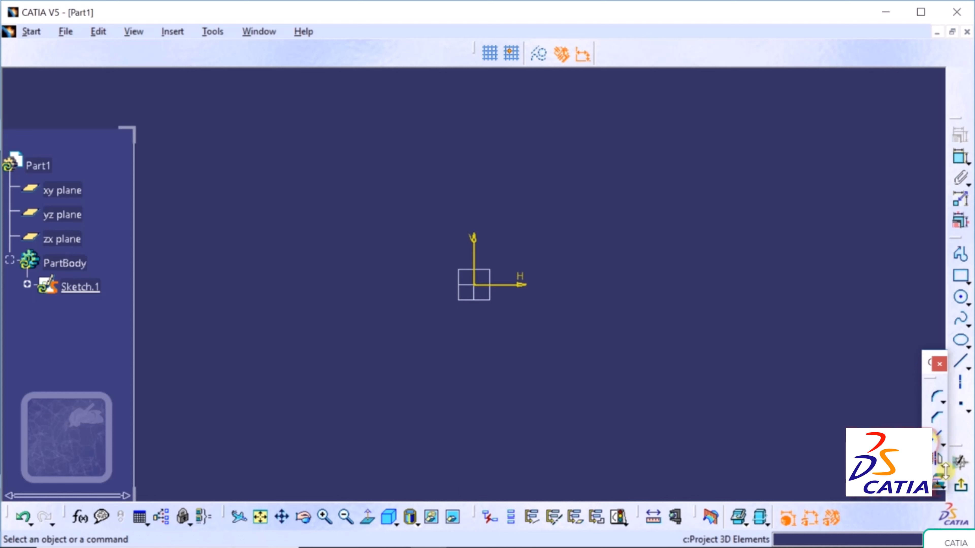
pyautogui.click(941, 463)
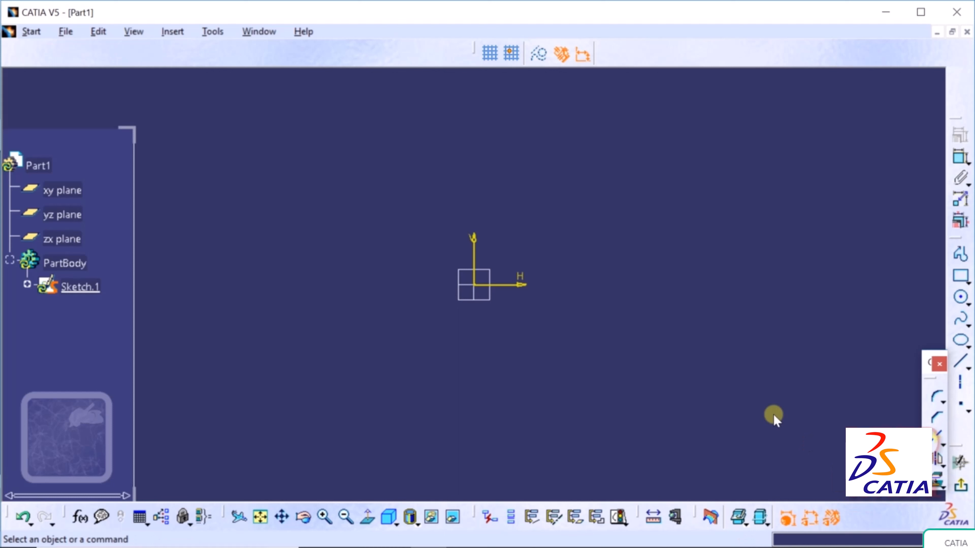
# - Draw a 4.06 mm square with the Rectangle tool up and left of the origin
pyautogui.click(968, 282)
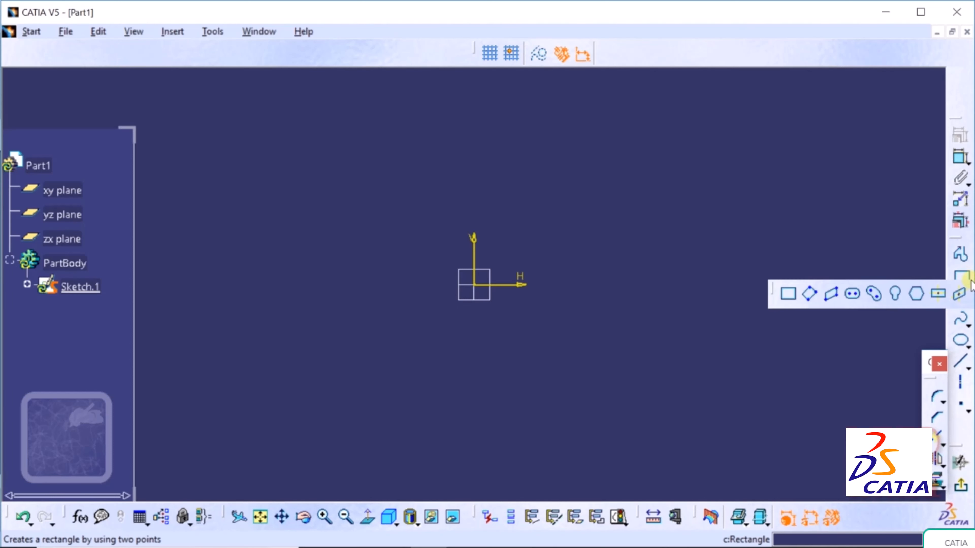
pyautogui.click(788, 295)
pyautogui.click(238, 177)
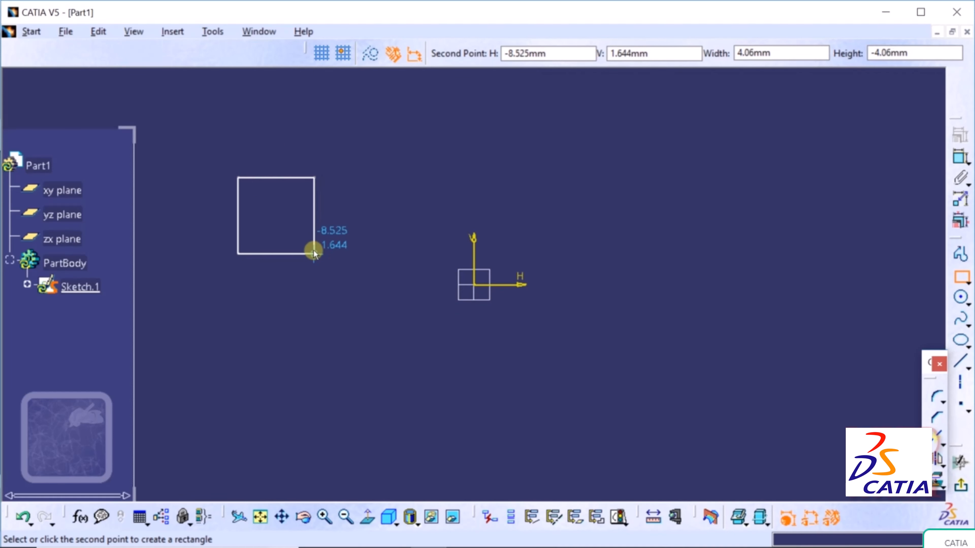
pyautogui.click(314, 251)
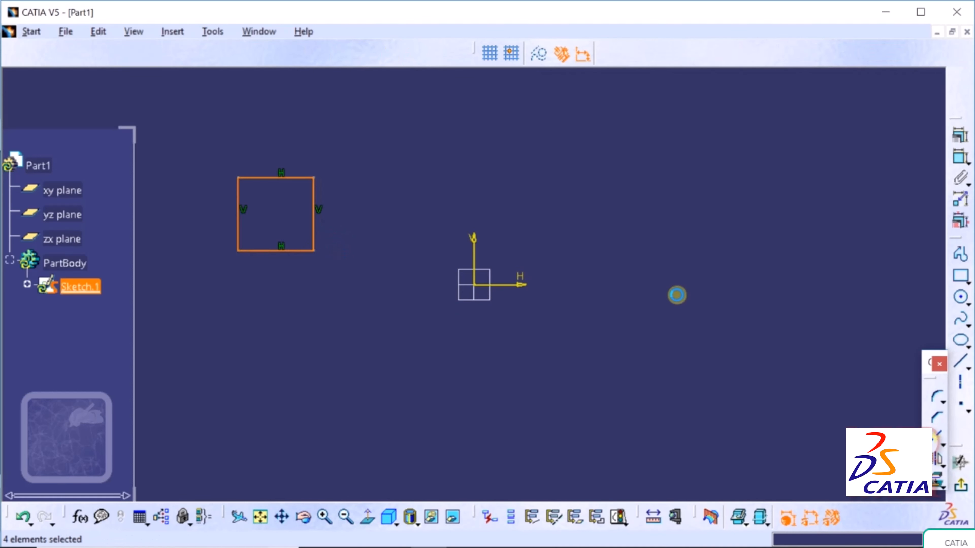
pyautogui.click(677, 295)
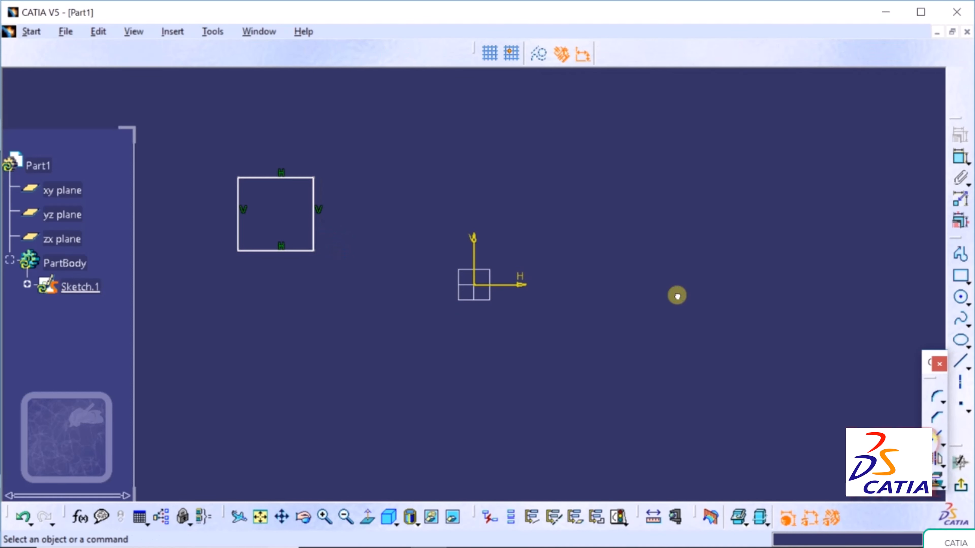
# - Mirror the square across the vertical axis
pyautogui.click(942, 466)
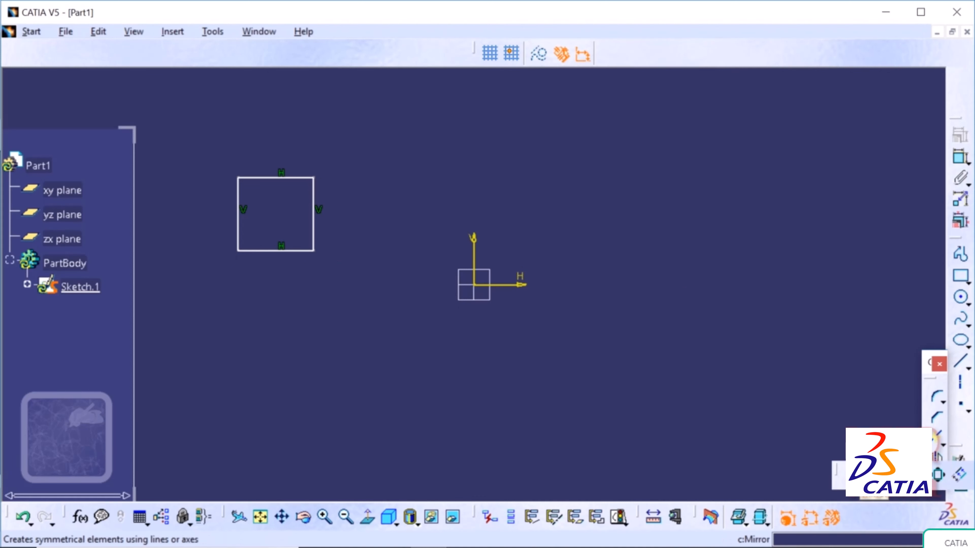
pyautogui.click(938, 475)
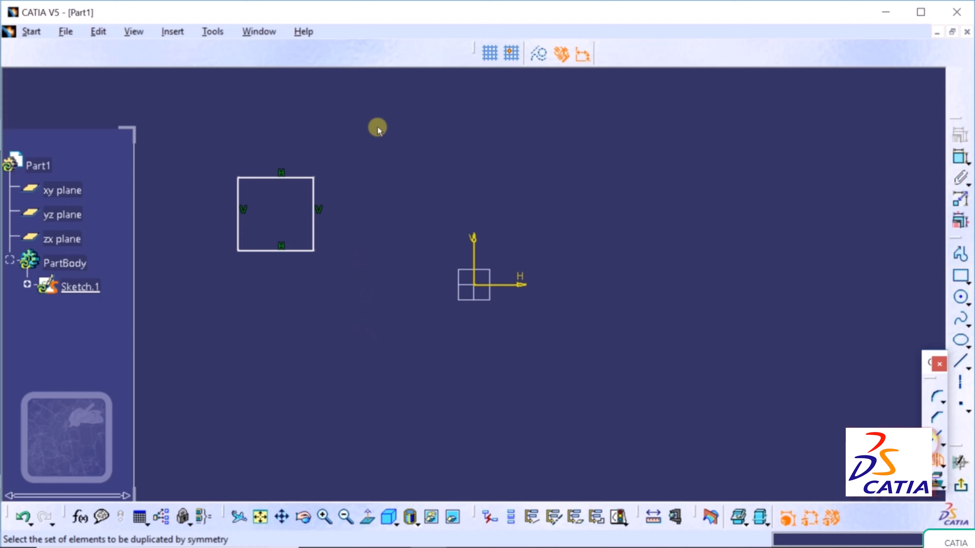
pyautogui.moveTo(377, 129)
pyautogui.mouseDown()
pyautogui.moveTo(246, 248)
pyautogui.moveTo(169, 339)
pyautogui.moveTo(168, 277)
pyautogui.mouseUp()
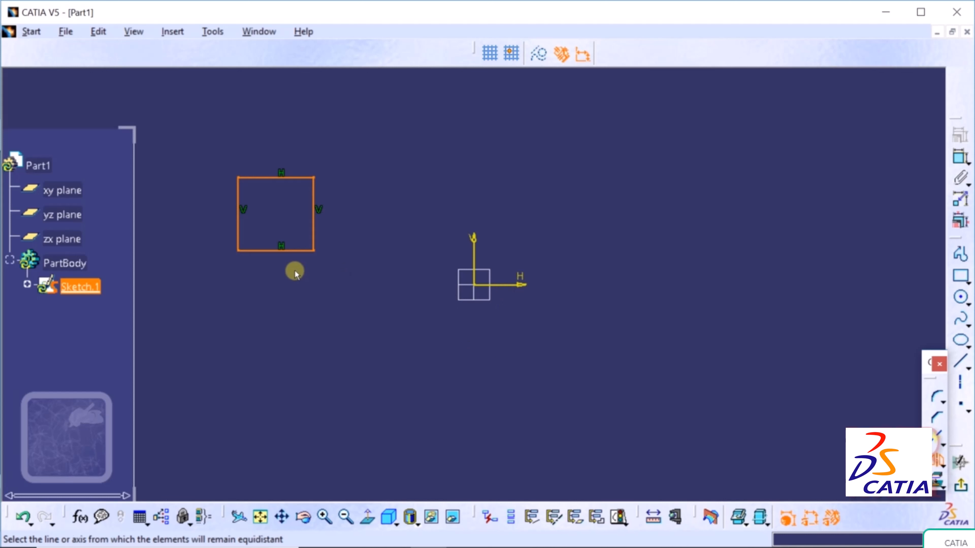
pyautogui.click(480, 258)
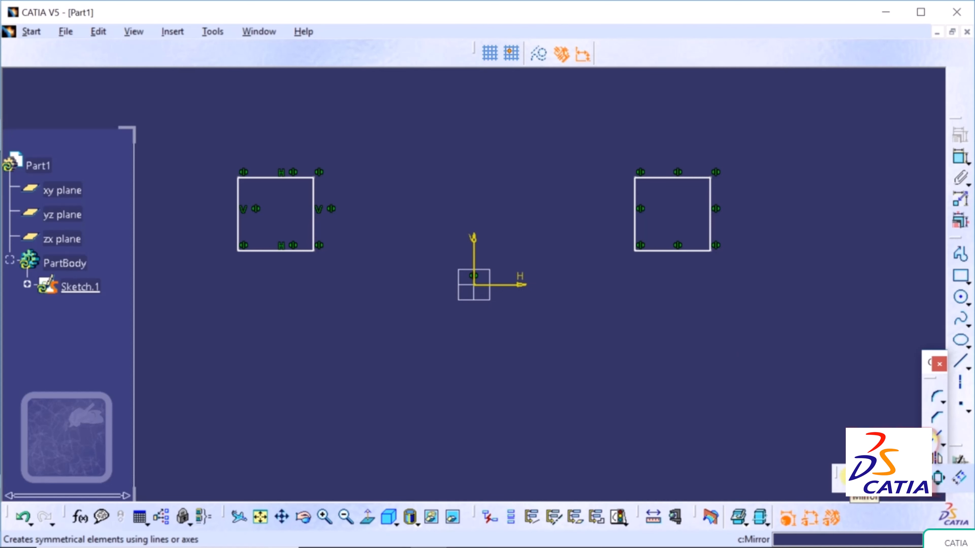
# - Mirror both squares across the horizontal axis to make four squares
pyautogui.click(845, 480)
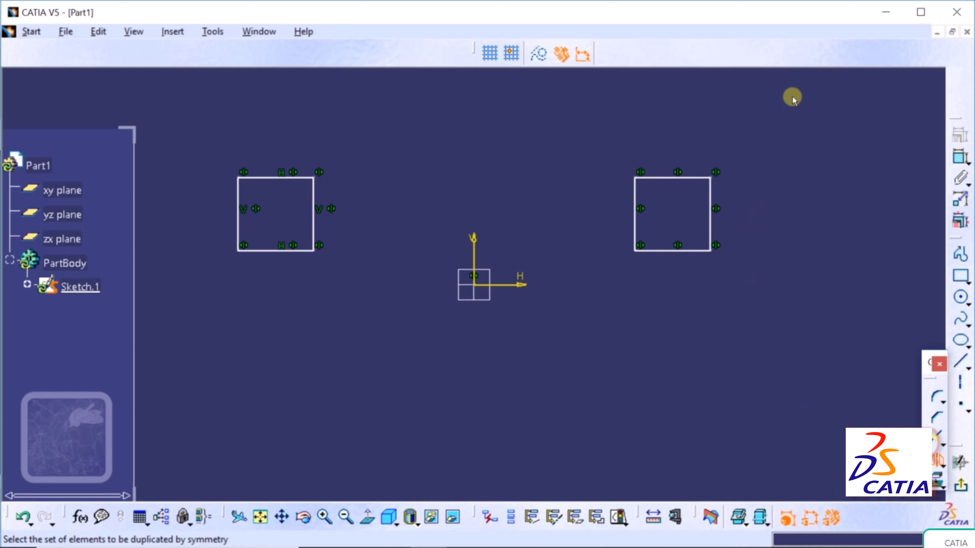
pyautogui.moveTo(792, 98); pyautogui.dragTo(211, 270)
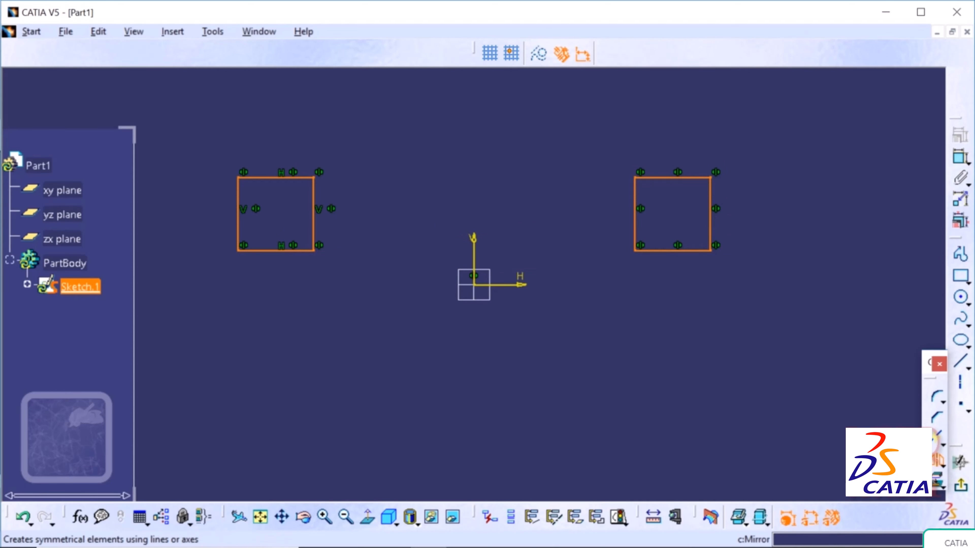
pyautogui.click(516, 285)
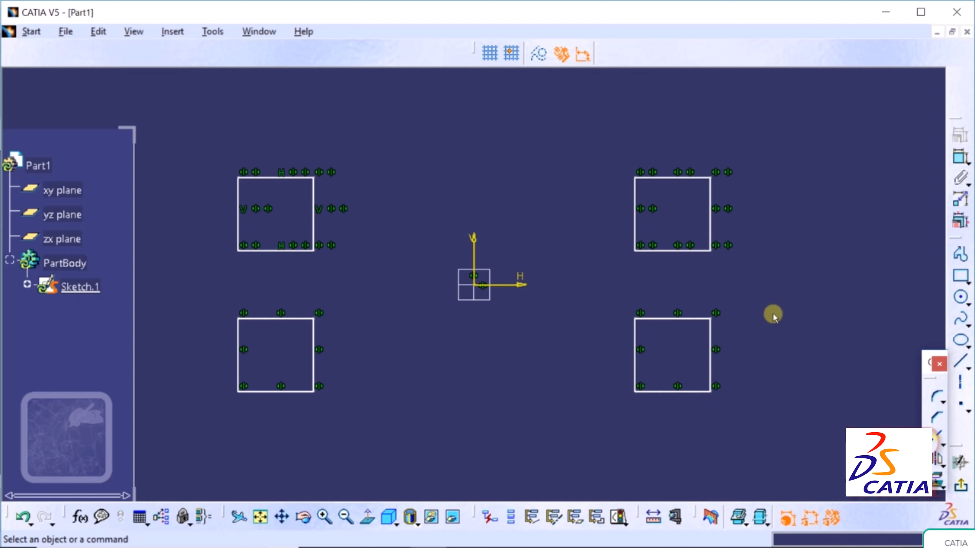
# - Undo both mirrorings and draw a slanted line from the upper right to near the bottom
pyautogui.click(22, 518)
pyautogui.click(22, 518)
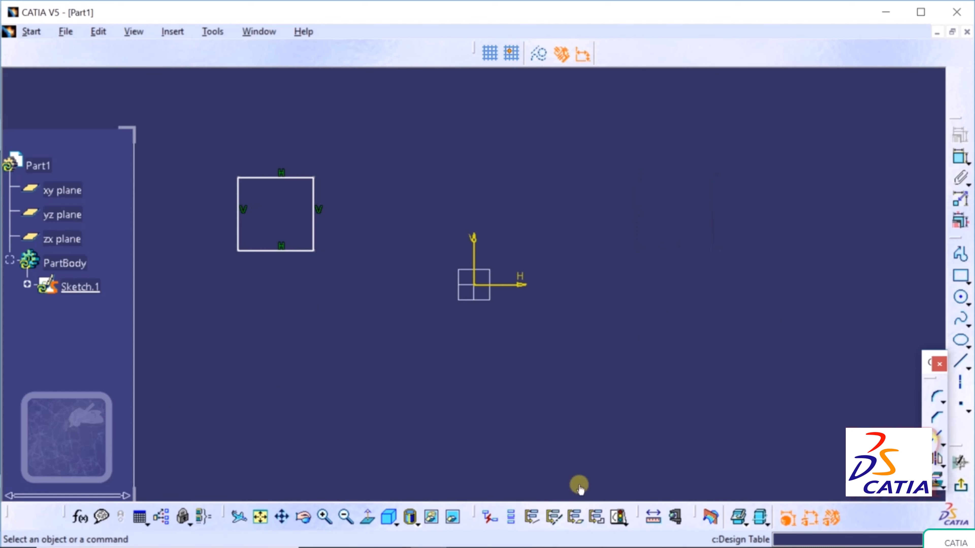
pyautogui.click(960, 361)
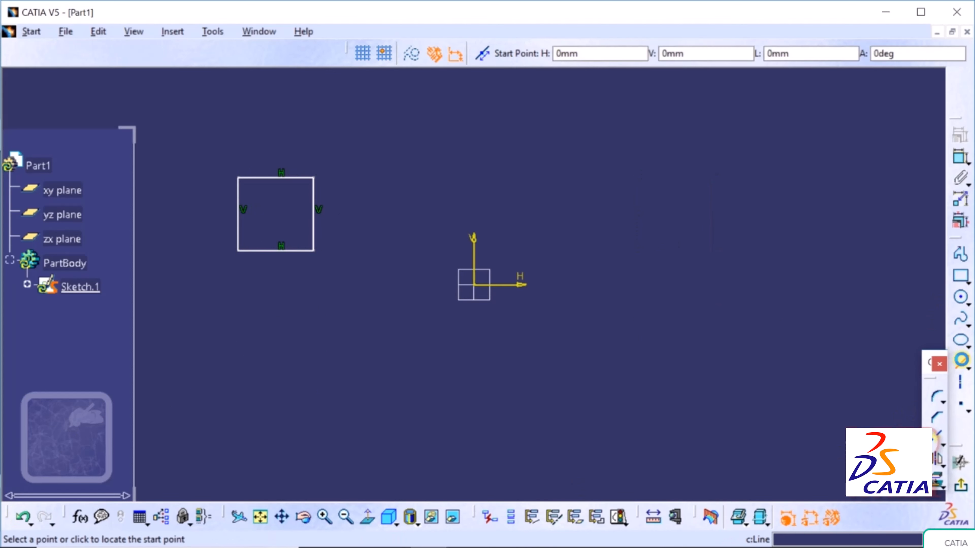
pyautogui.click(651, 112)
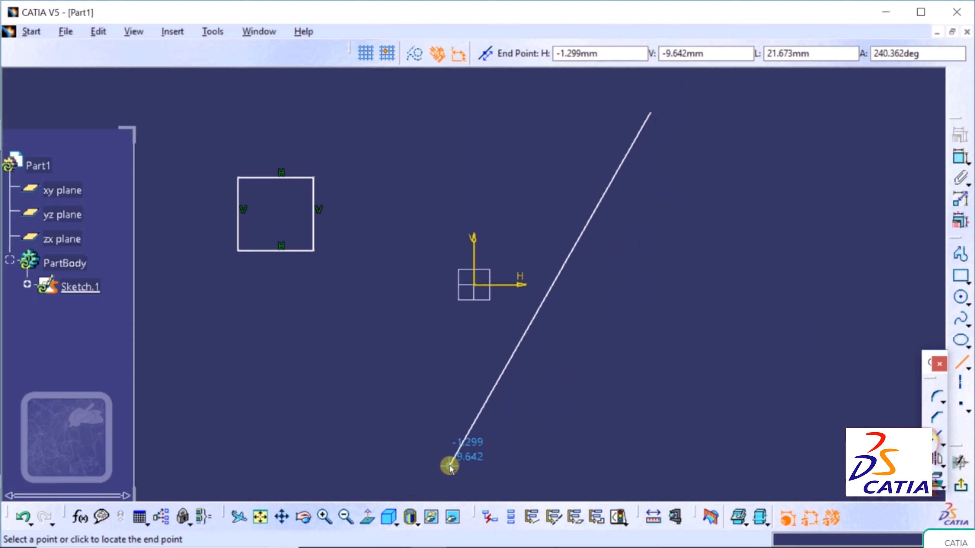
pyautogui.click(449, 467)
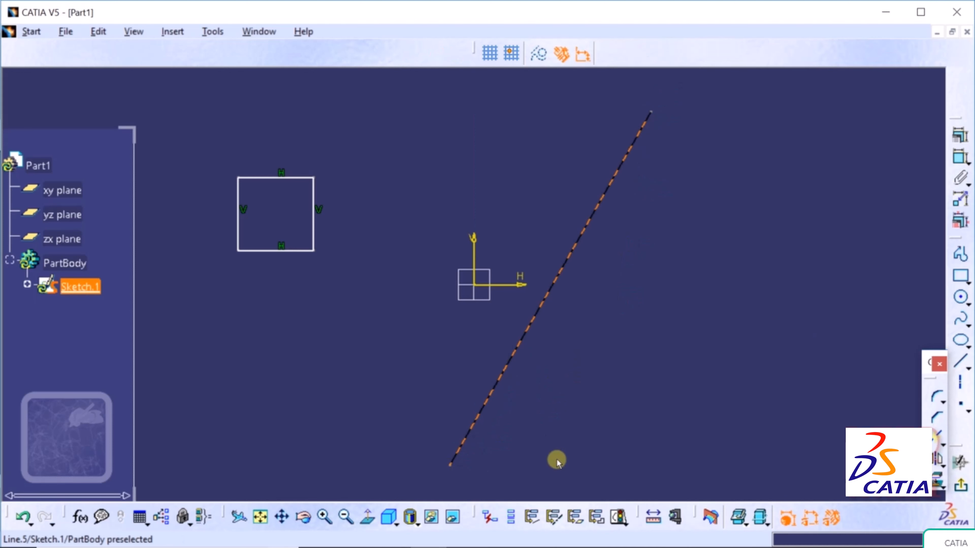
# - Mirror the square across the slanted line and pan to see the copy at lower right
pyautogui.click(943, 467)
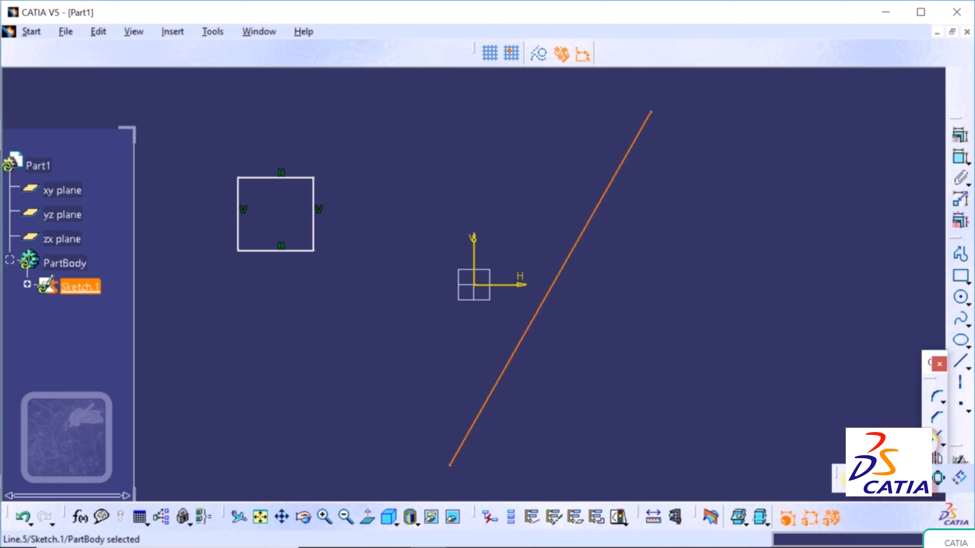
pyautogui.click(833, 477)
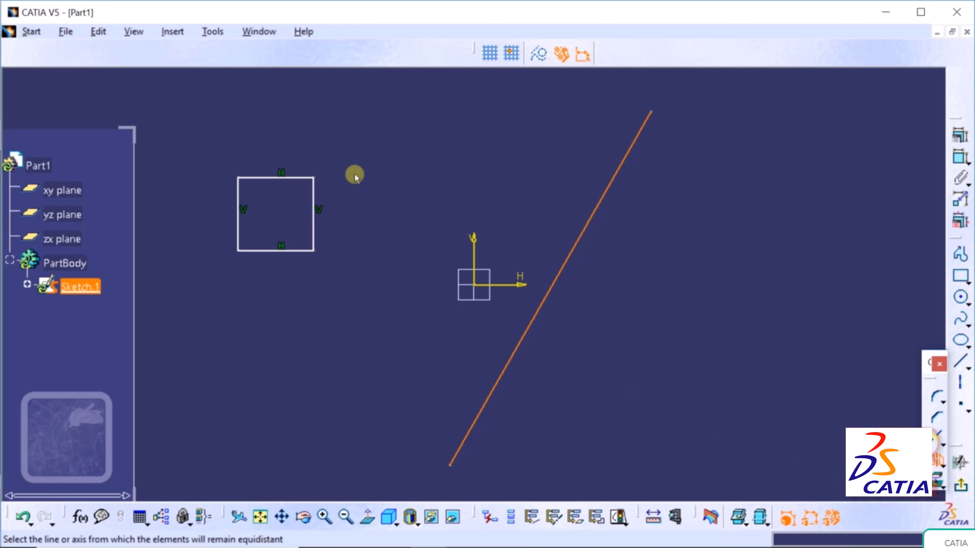
pyautogui.moveTo(353, 123); pyautogui.dragTo(204, 297)
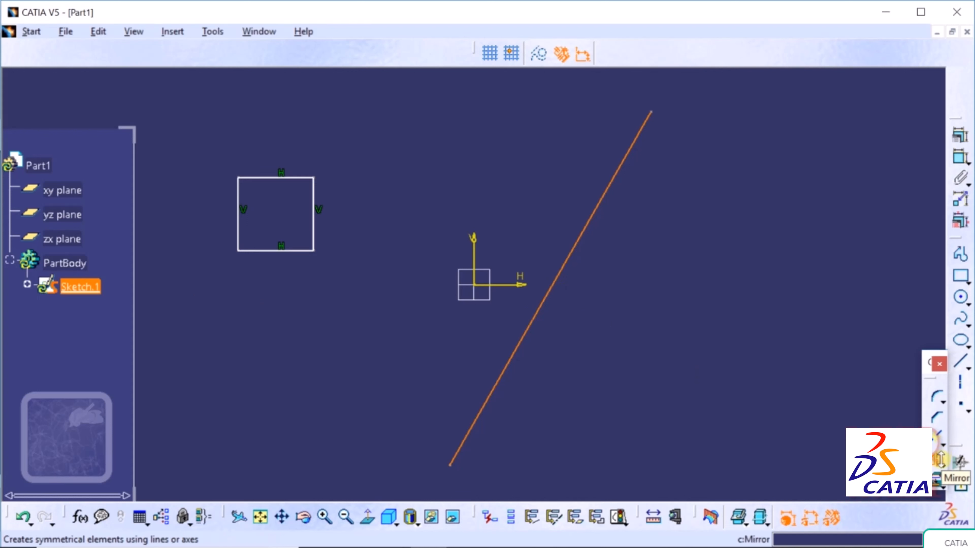
pyautogui.click(940, 466)
pyautogui.click(853, 475)
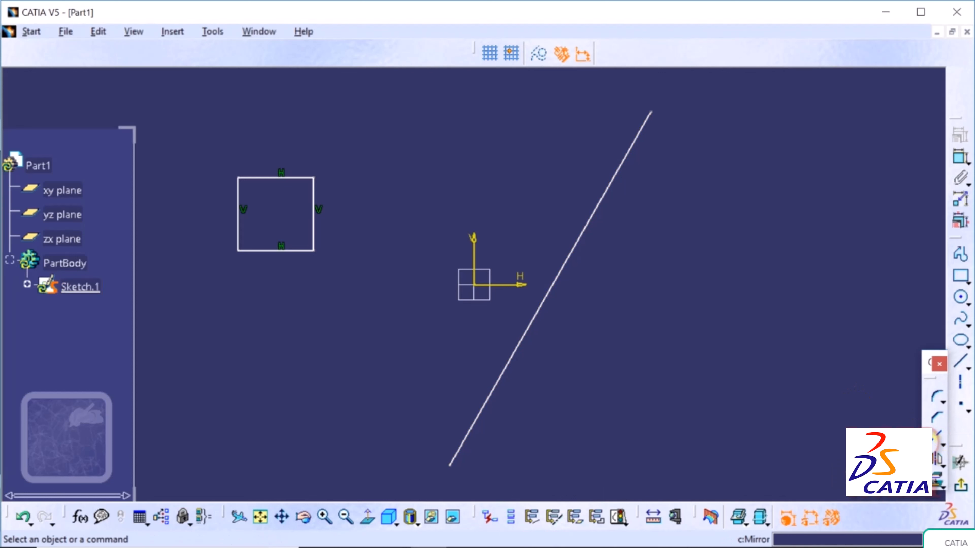
pyautogui.moveTo(359, 145); pyautogui.dragTo(211, 292)
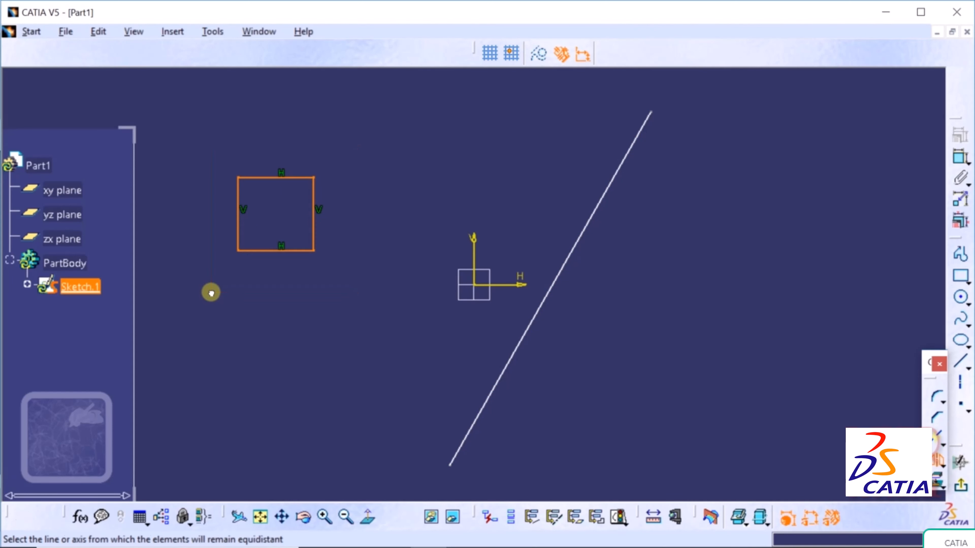
pyautogui.click(569, 256)
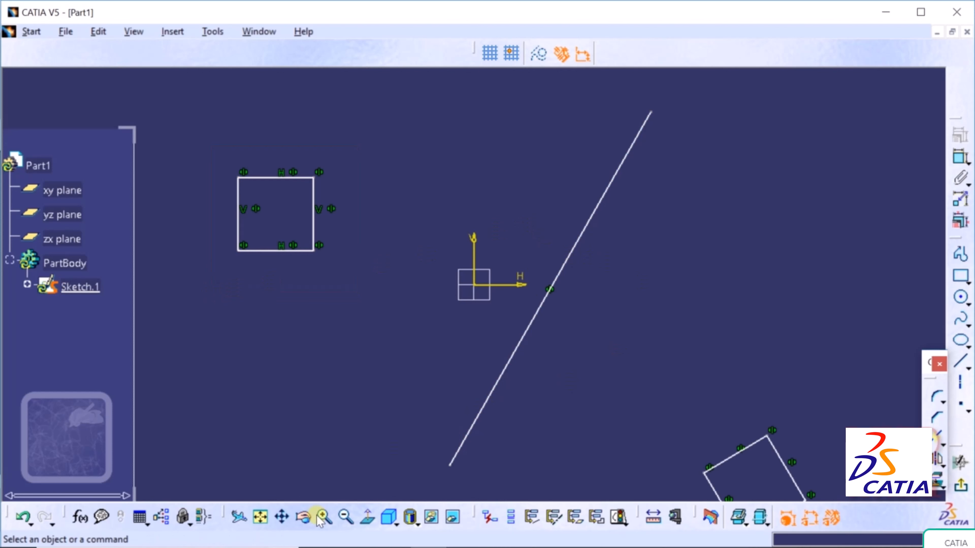
pyautogui.click(282, 517)
pyautogui.moveTo(635, 373)
pyautogui.mouseDown()
pyautogui.moveTo(583, 286)
pyautogui.moveTo(587, 322)
pyautogui.moveTo(585, 305)
pyautogui.mouseUp()
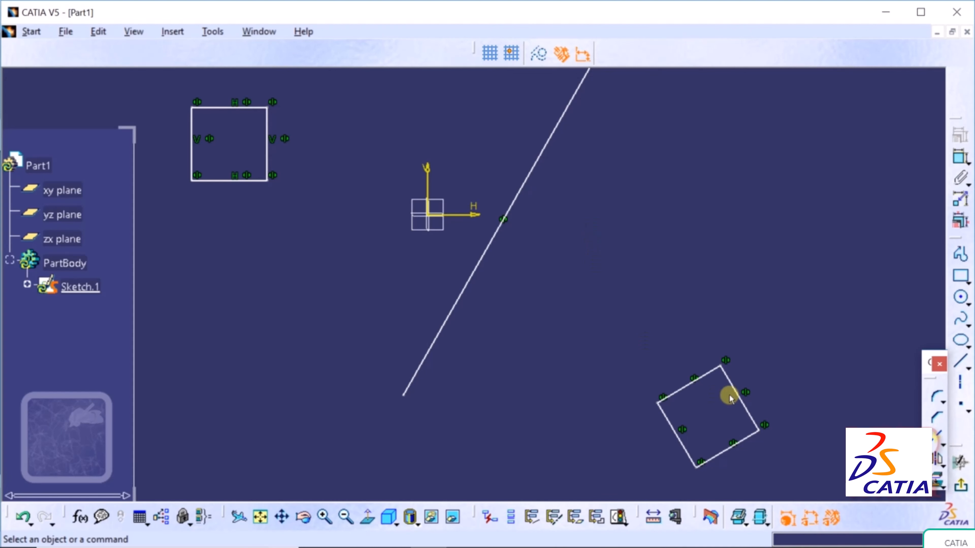
# - Undo the mirrored copy, recentre the view, and flip the square across the vertical axis with Symmetry
pyautogui.click(23, 516)
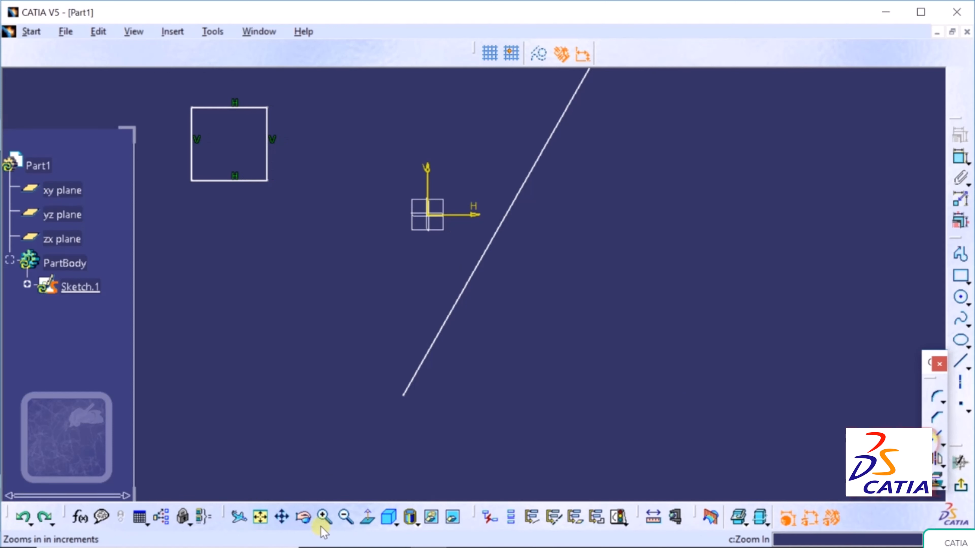
pyautogui.click(283, 517)
pyautogui.moveTo(403, 187); pyautogui.dragTo(417, 291)
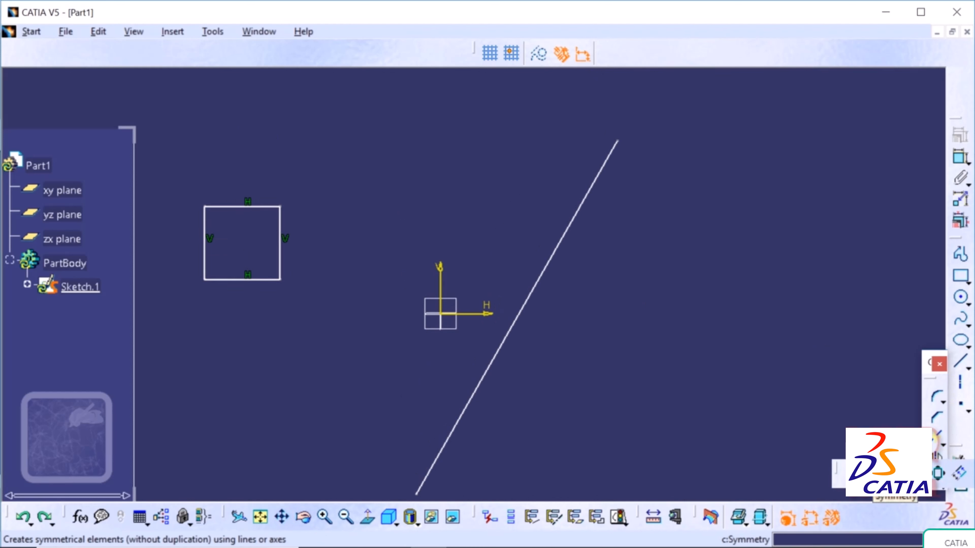
pyautogui.click(960, 473)
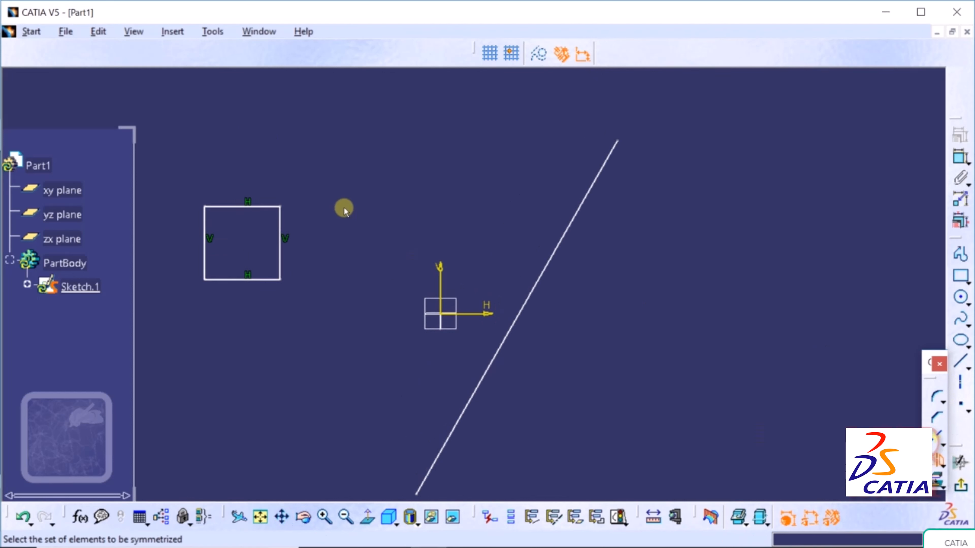
pyautogui.moveTo(318, 162); pyautogui.dragTo(183, 328)
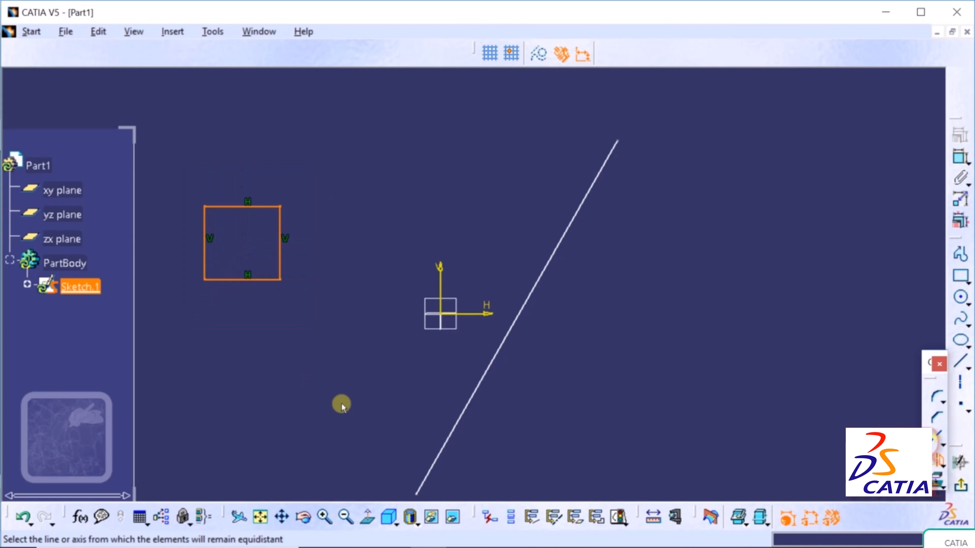
pyautogui.click(441, 290)
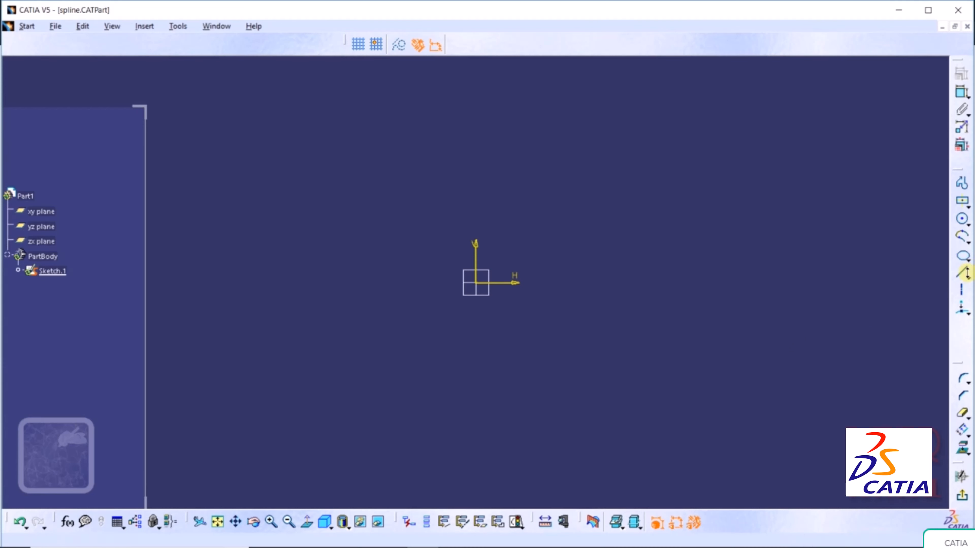
# - Draw the triangle's left and right sides, meeting at an apex above the origin
pyautogui.click(965, 275)
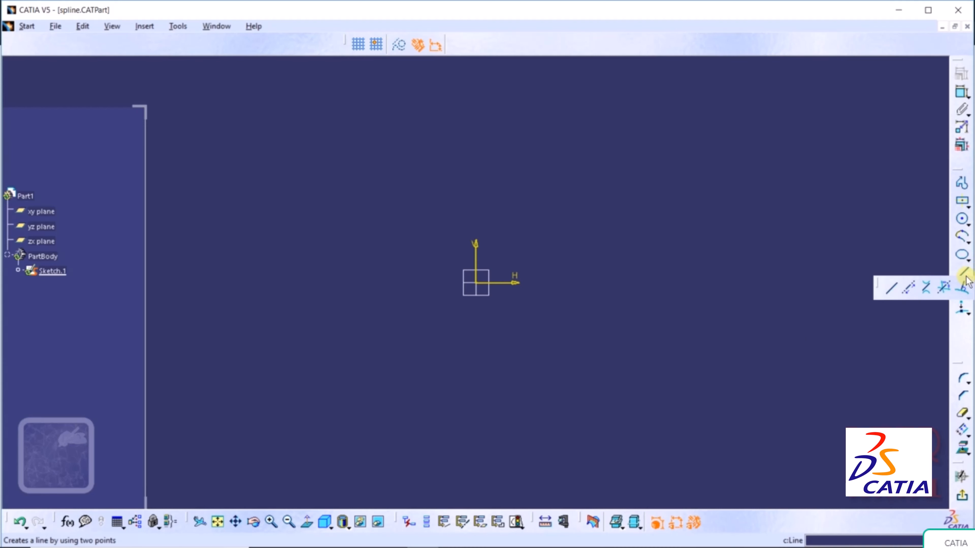
pyautogui.click(888, 286)
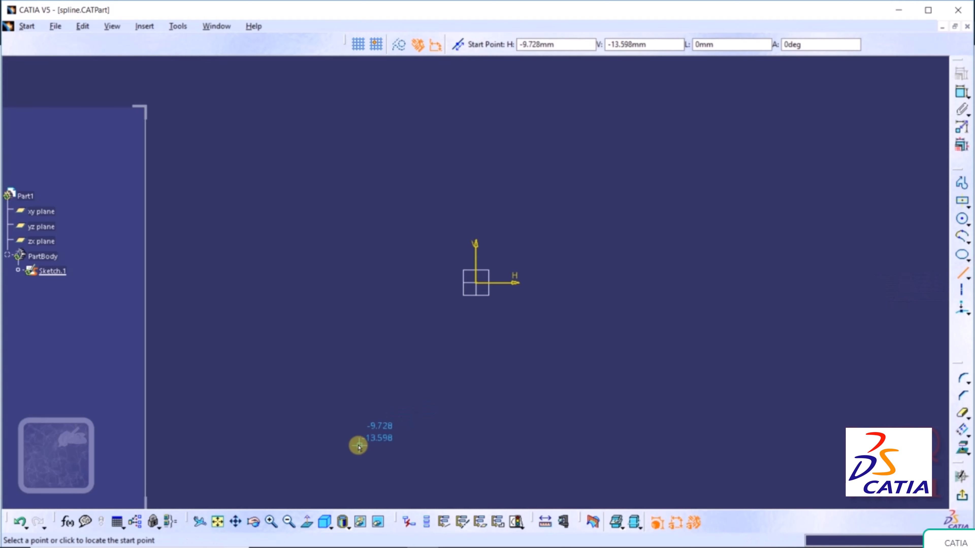
pyautogui.click(292, 419)
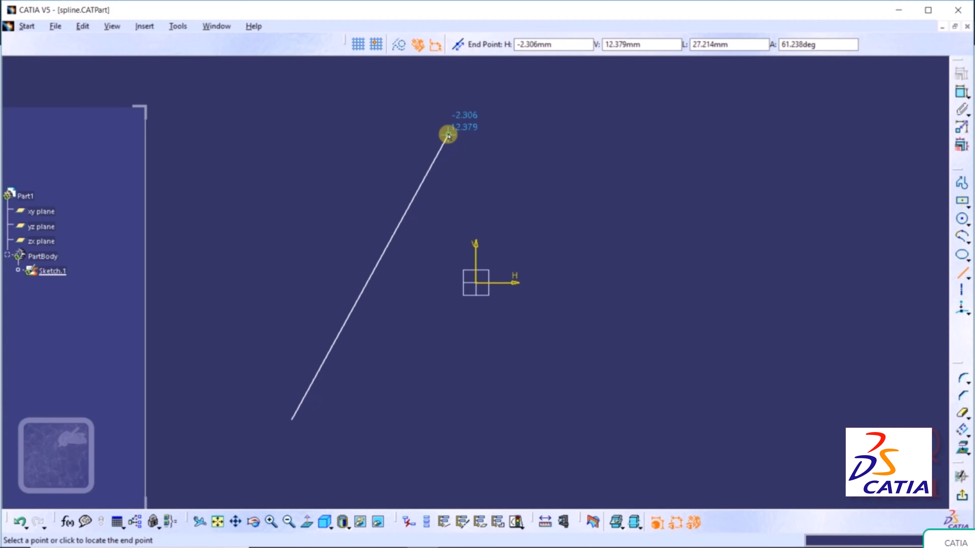
pyautogui.click(492, 150)
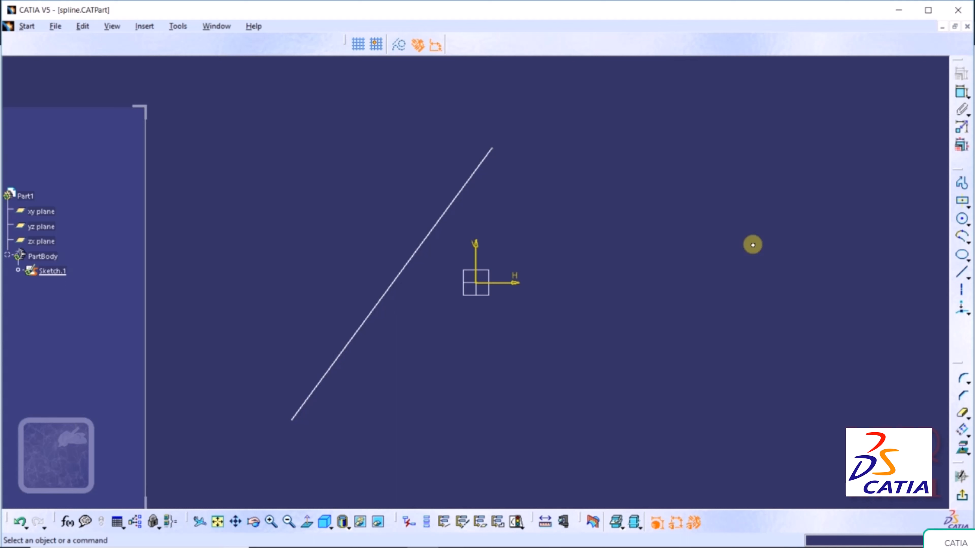
pyautogui.click(961, 274)
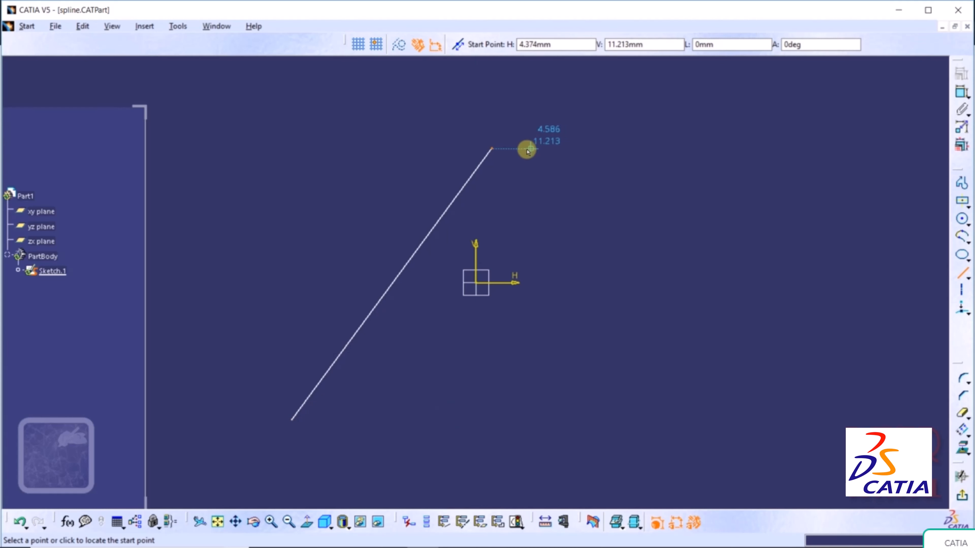
pyautogui.click(493, 149)
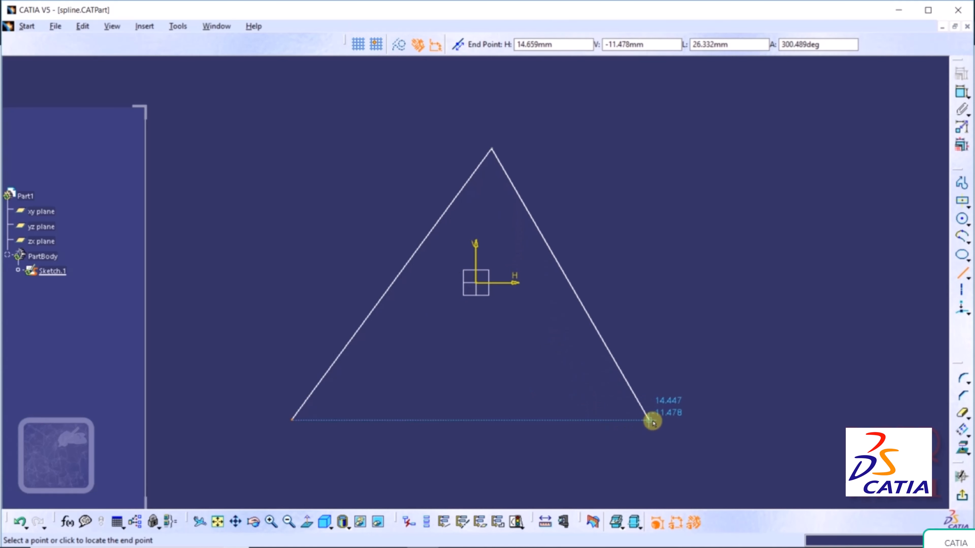
pyautogui.click(668, 421)
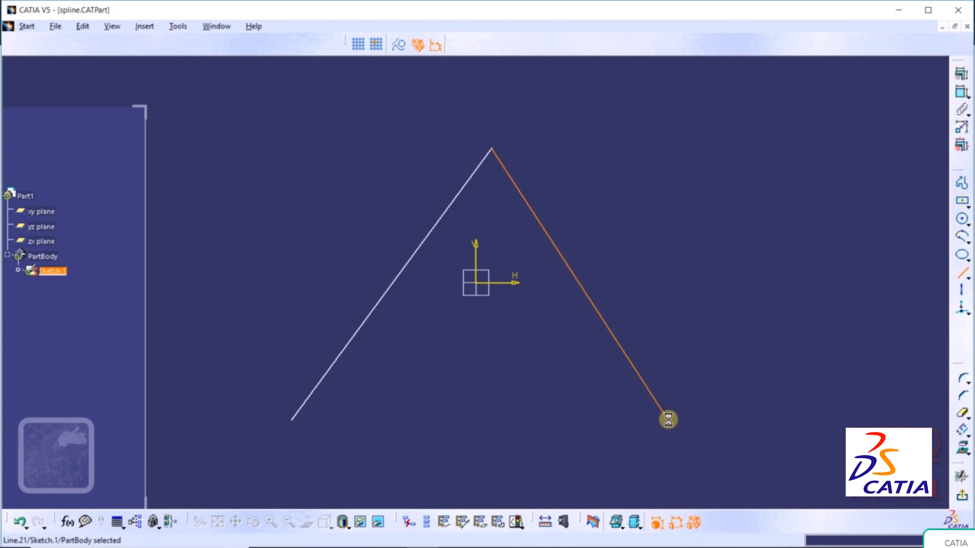
pyautogui.click(897, 312)
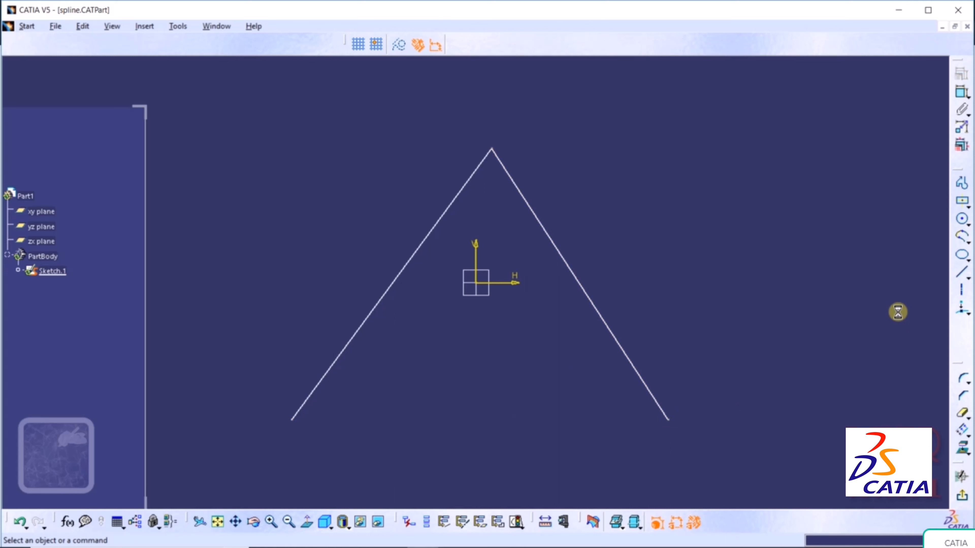
# - Close the triangle with a horizontal base line from lower right to lower left
pyautogui.click(963, 272)
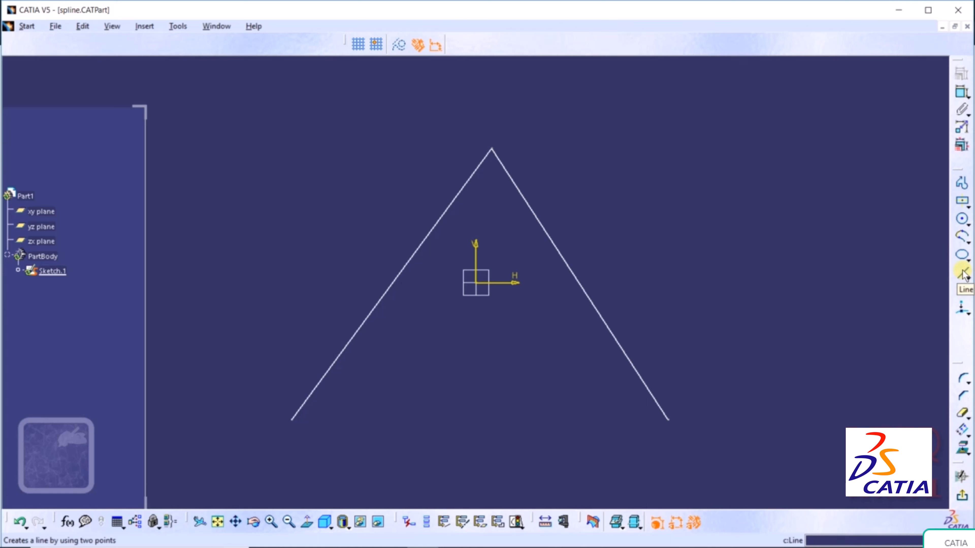
pyautogui.click(669, 421)
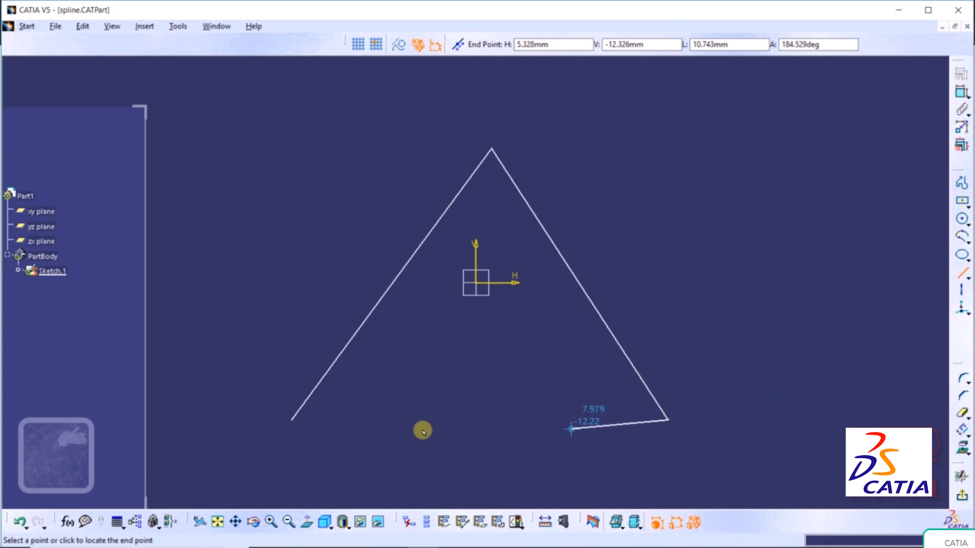
pyautogui.click(288, 419)
pyautogui.click(731, 295)
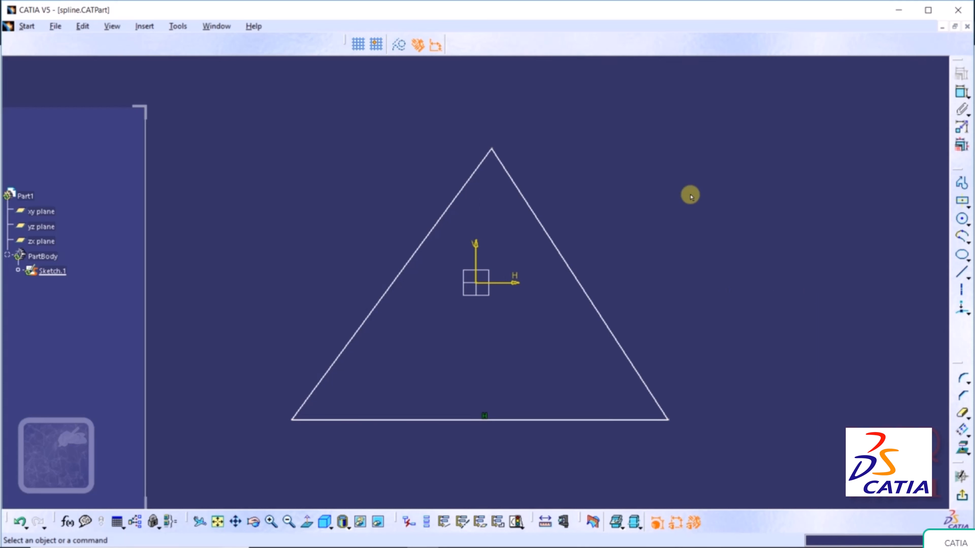
pyautogui.click(179, 26)
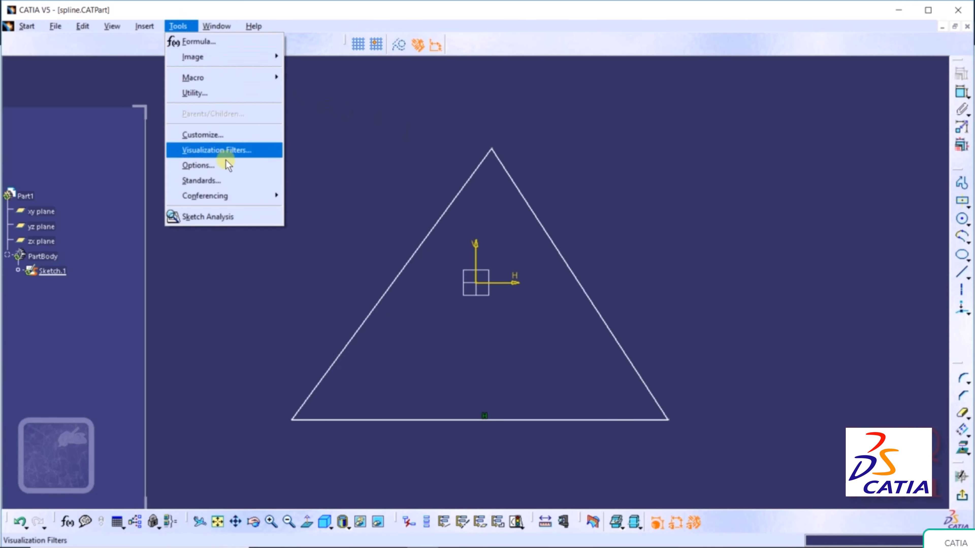
pyautogui.click(221, 166)
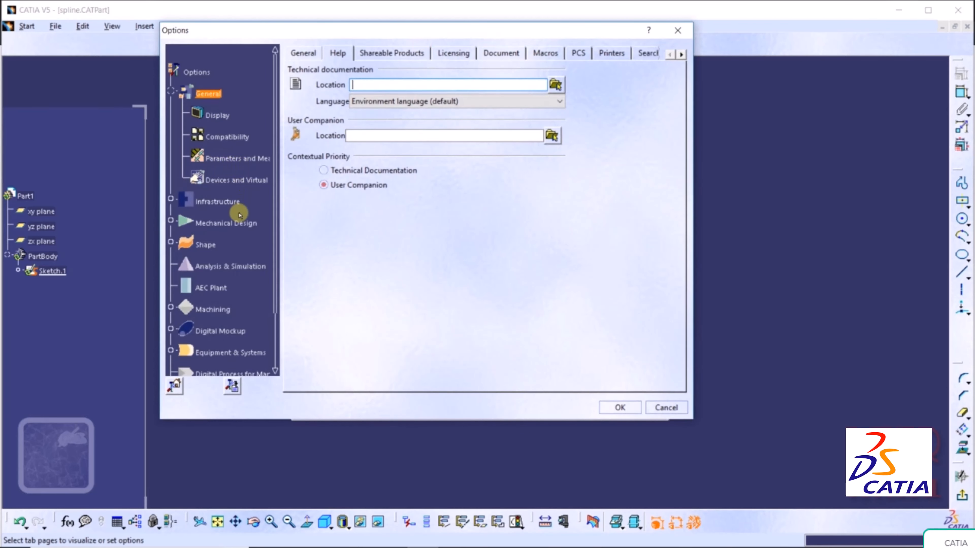
pyautogui.click(214, 224)
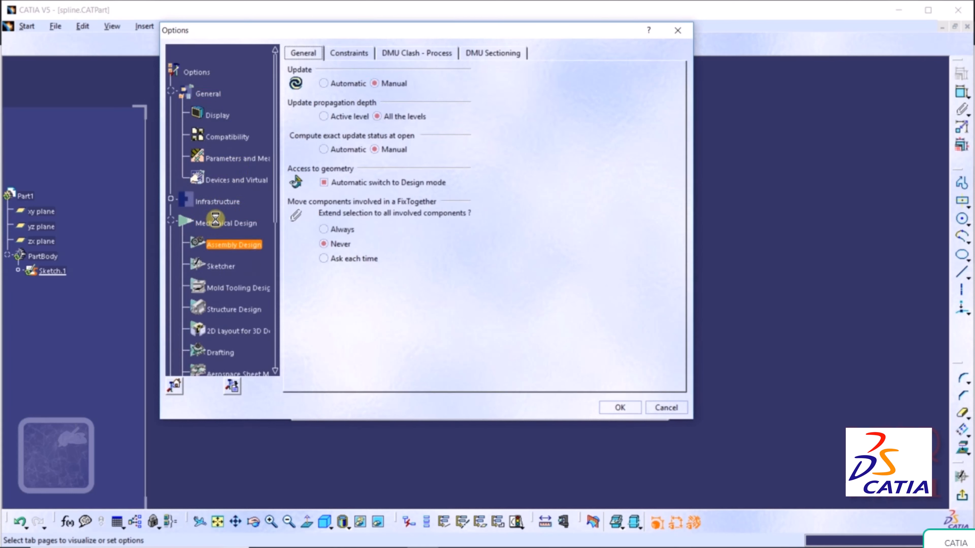
pyautogui.click(214, 266)
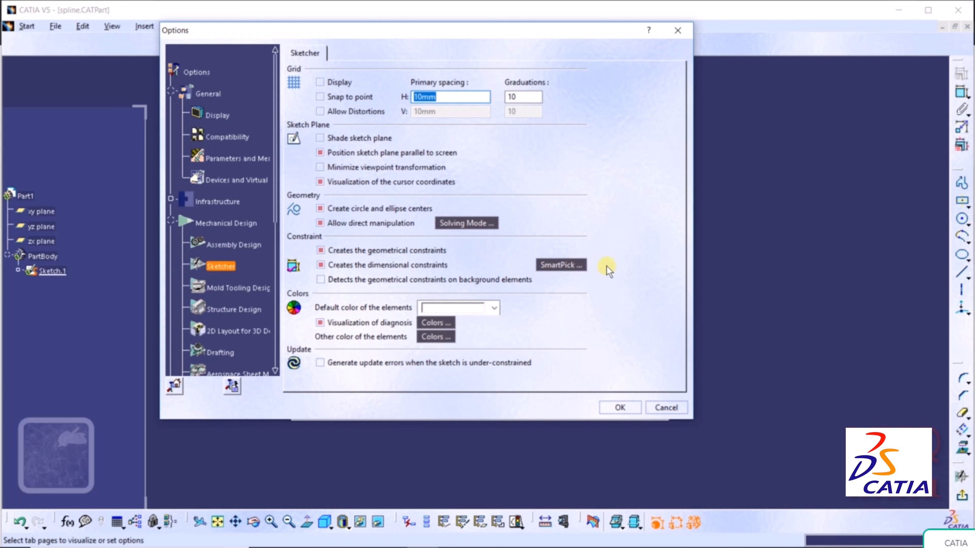
pyautogui.click(568, 267)
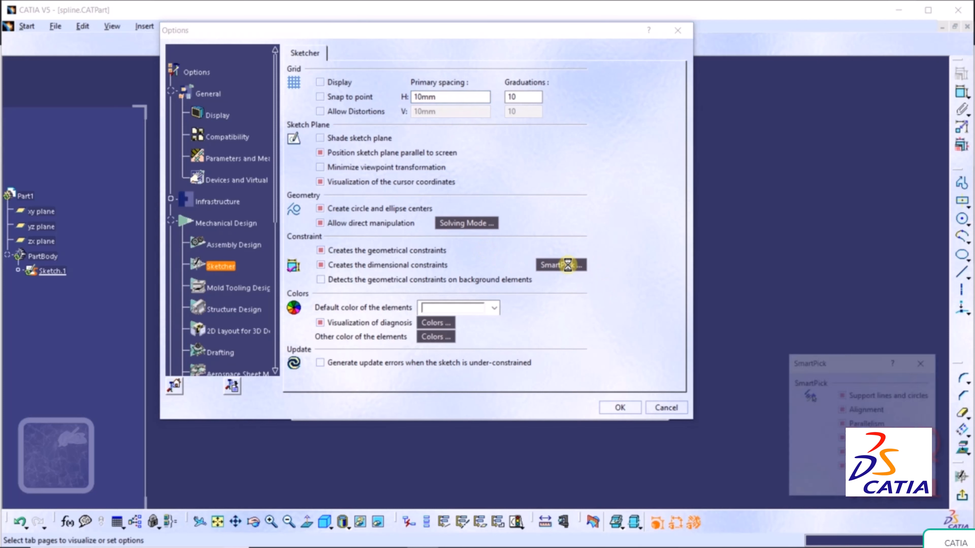
pyautogui.moveTo(872, 370); pyautogui.dragTo(524, 152)
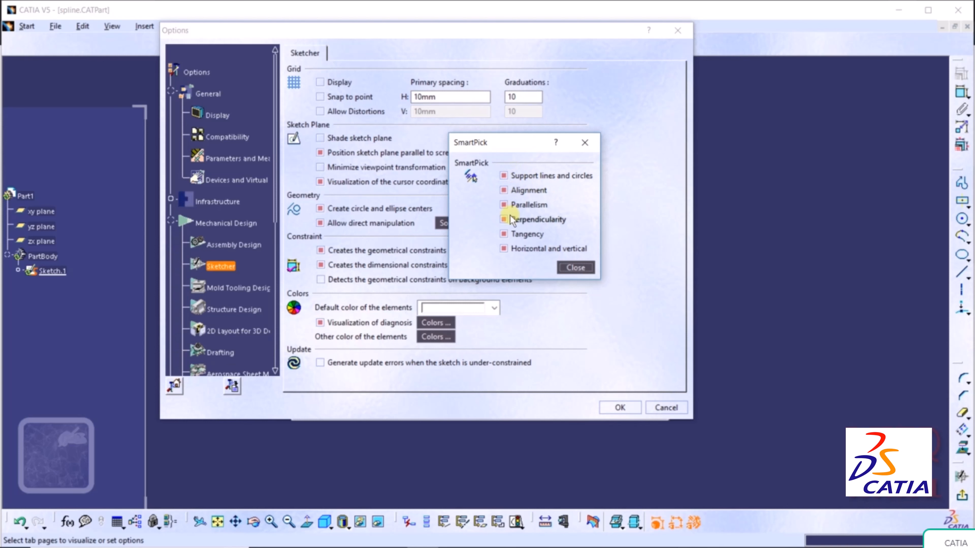
pyautogui.click(575, 269)
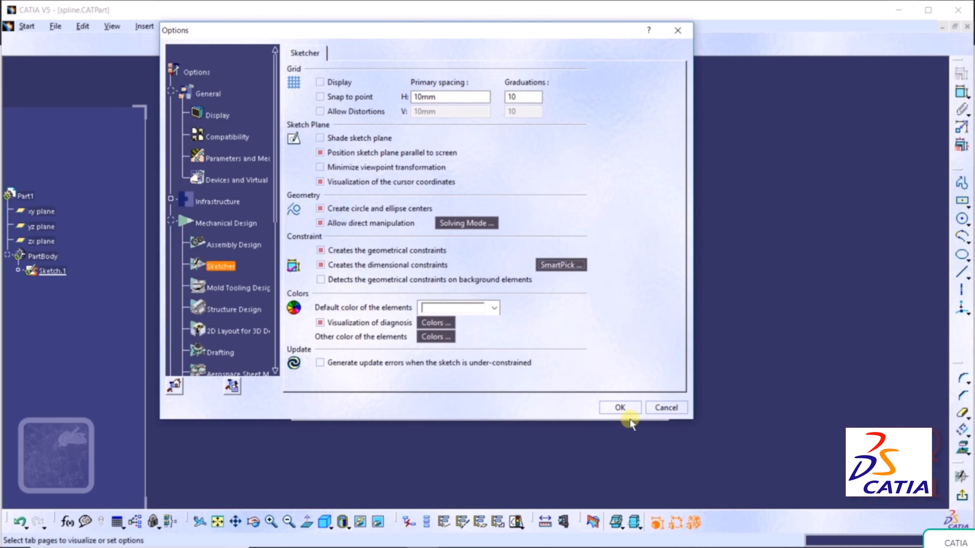
pyautogui.click(621, 407)
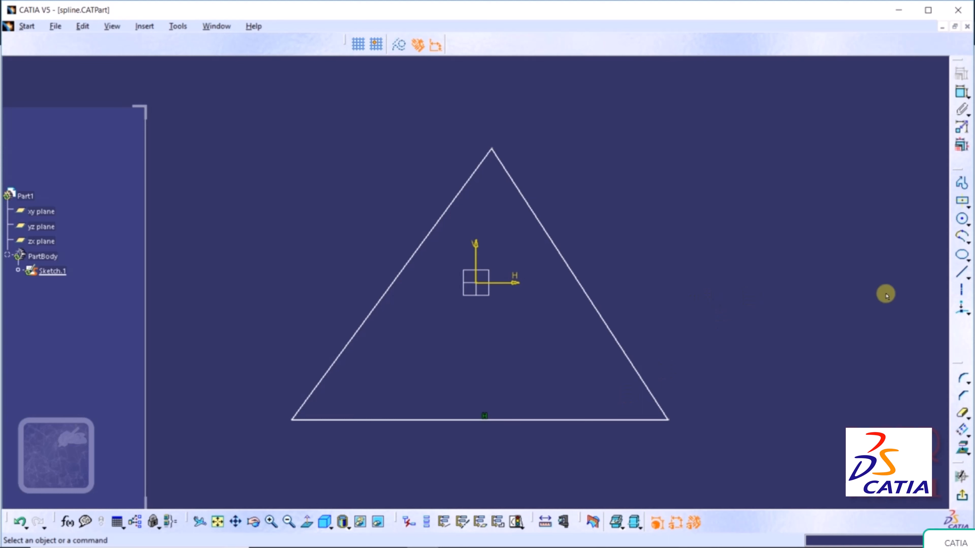
# - Draw a line from the upper right ending at the midpoint of the triangle's right side
pyautogui.click(960, 275)
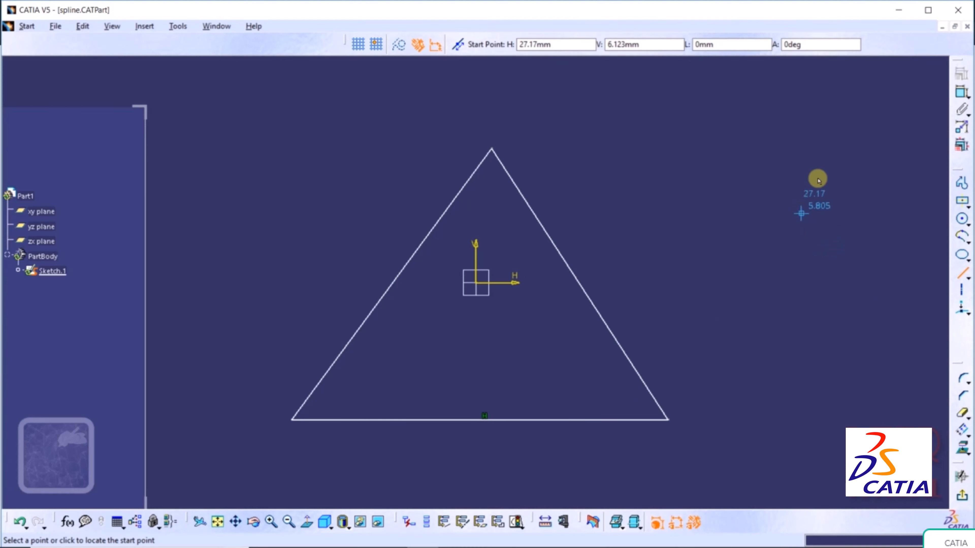
pyautogui.click(822, 131)
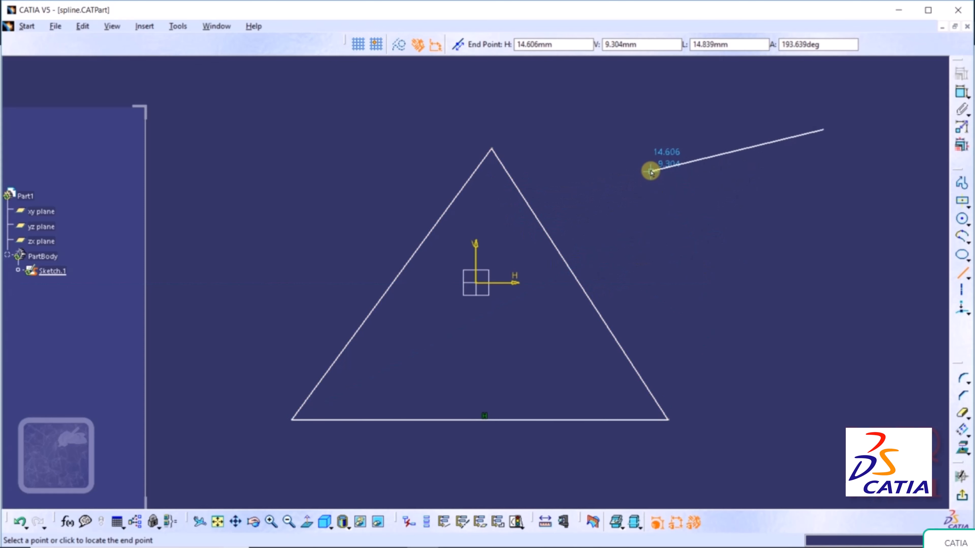
pyautogui.rightClick(547, 230)
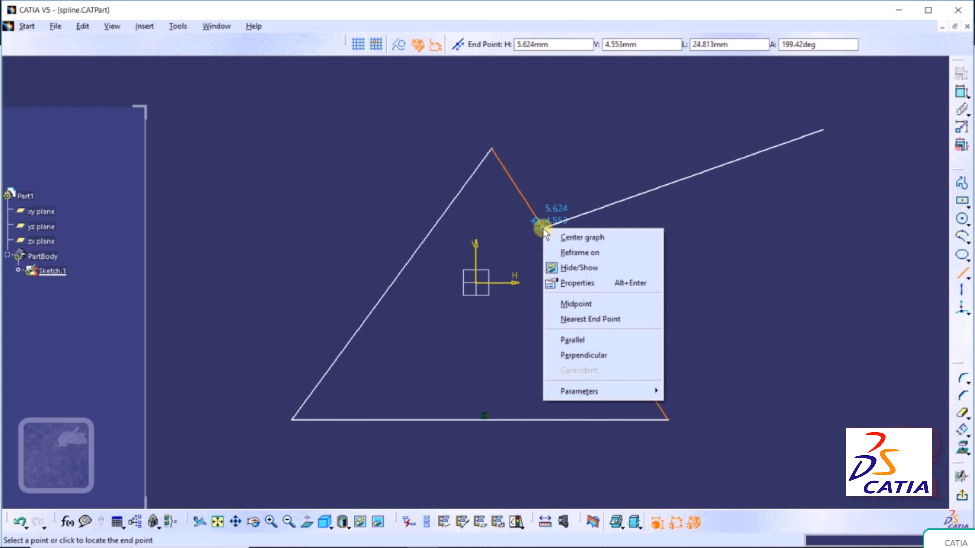
pyautogui.click(586, 302)
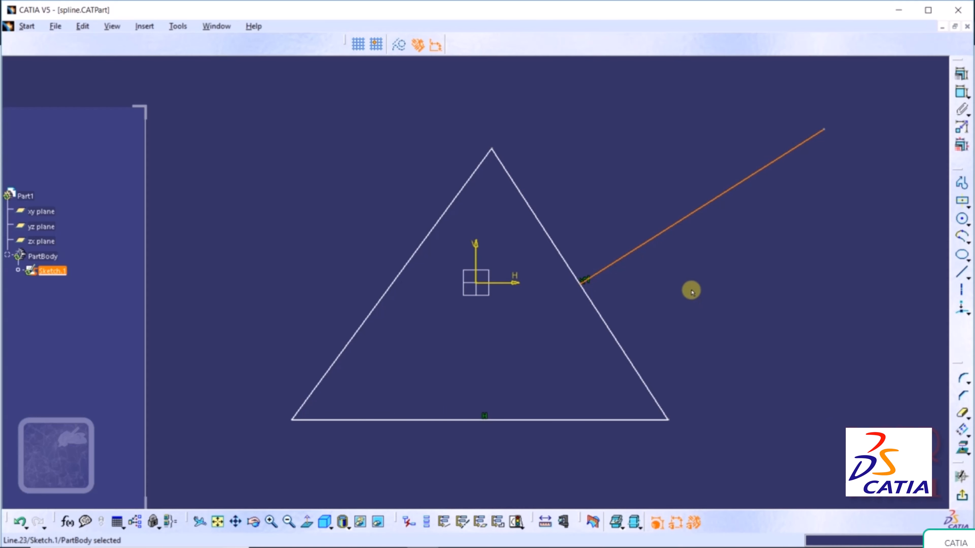
pyautogui.click(691, 293)
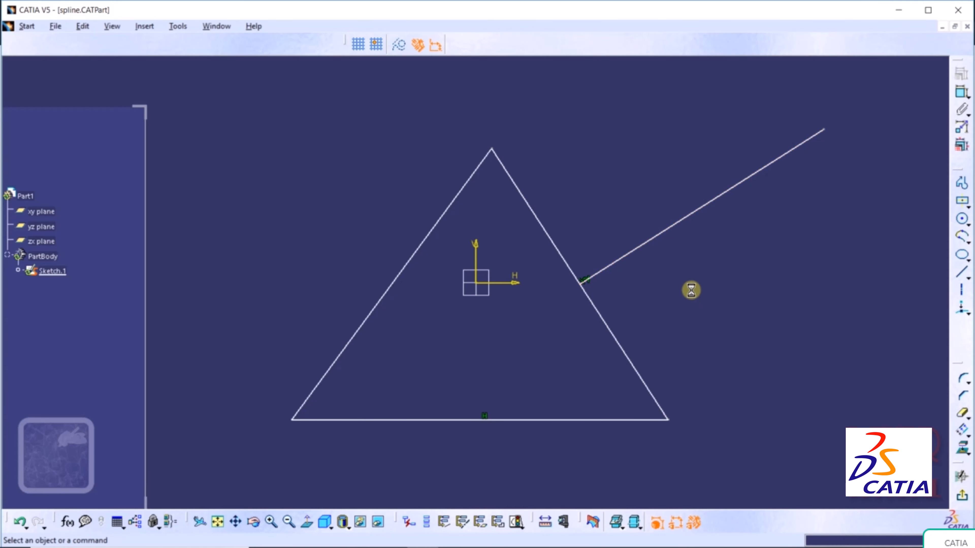
# - Draw a line from the lower left that is parallel to the triangle's left side
pyautogui.click(961, 278)
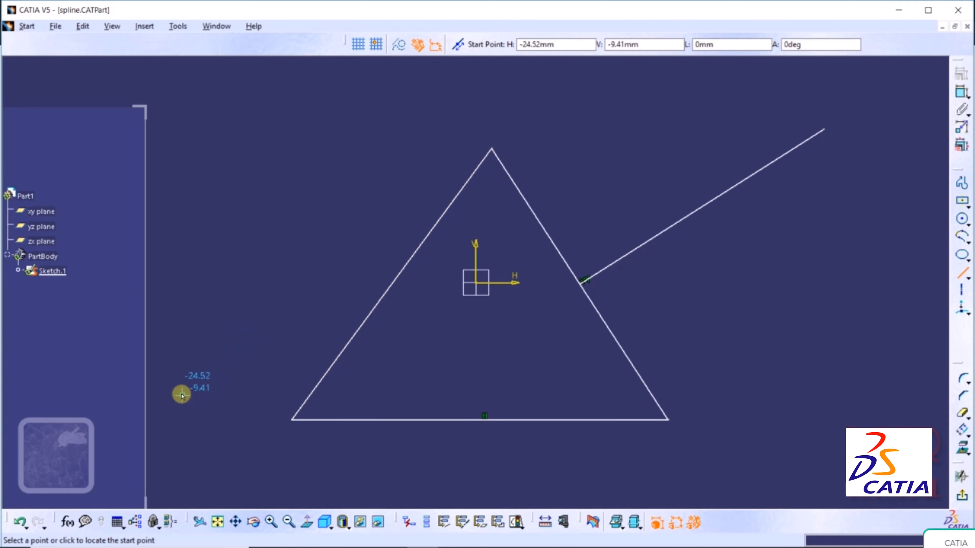
pyautogui.click(177, 403)
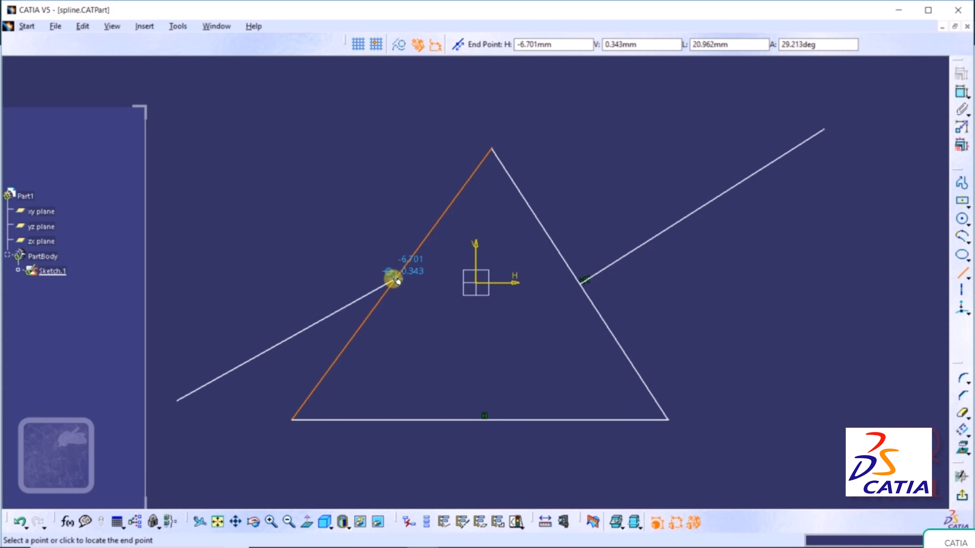
pyautogui.rightClick(394, 279)
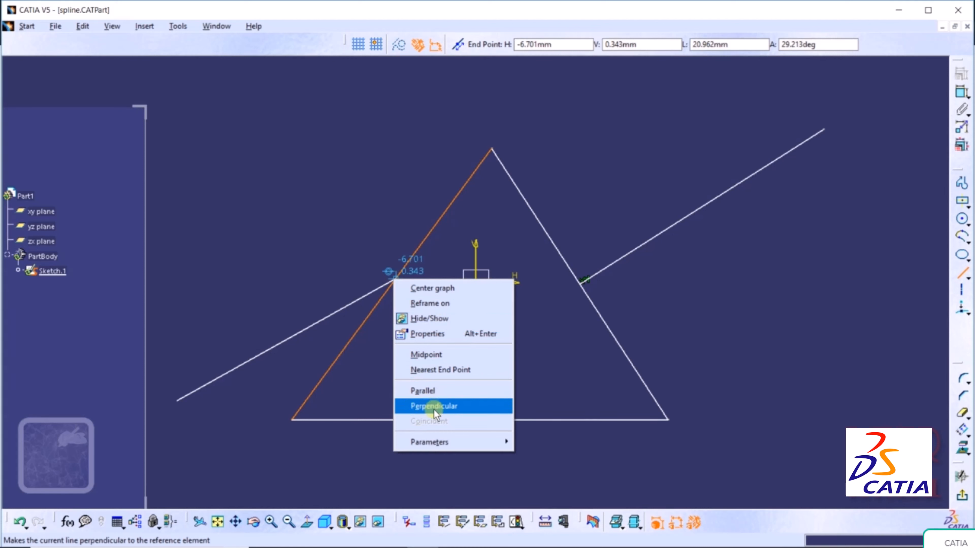
pyautogui.click(438, 390)
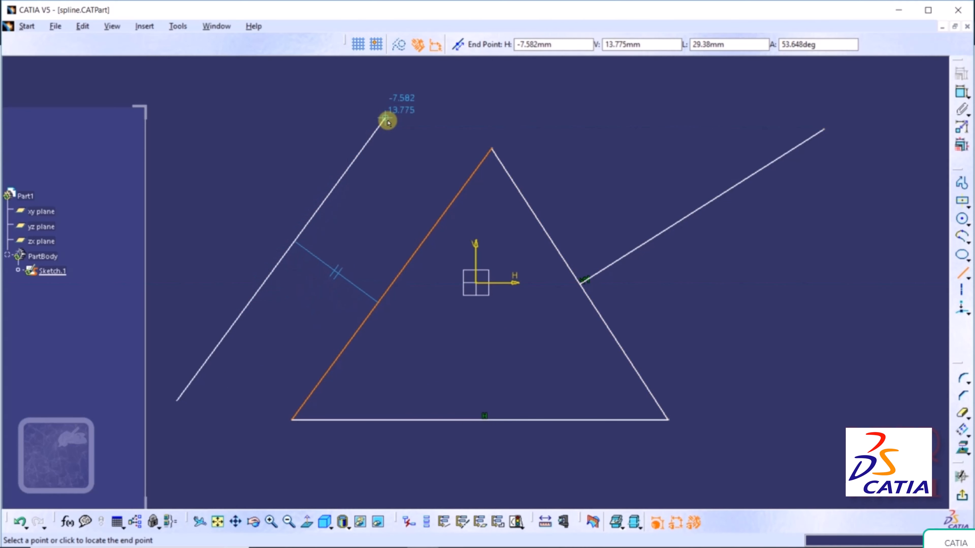
pyautogui.click(398, 101)
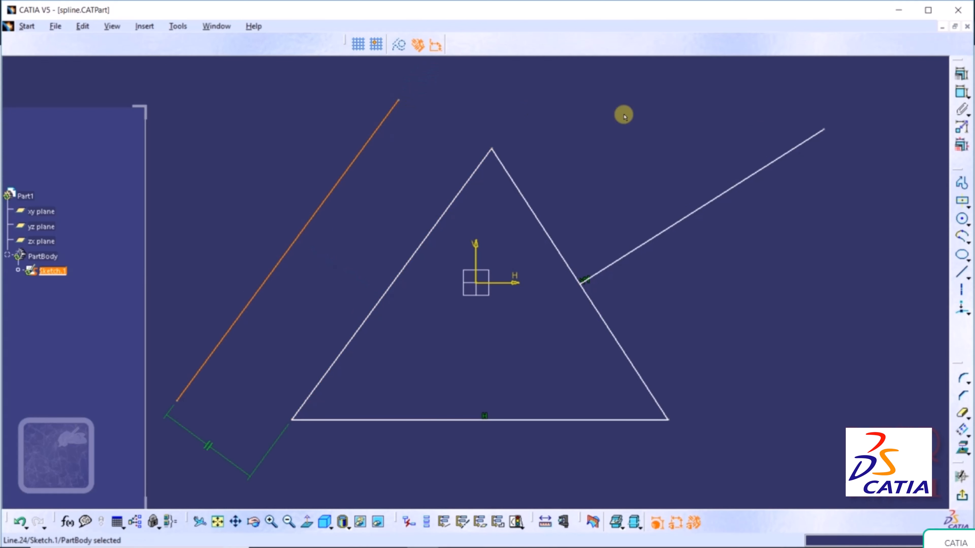
pyautogui.click(743, 265)
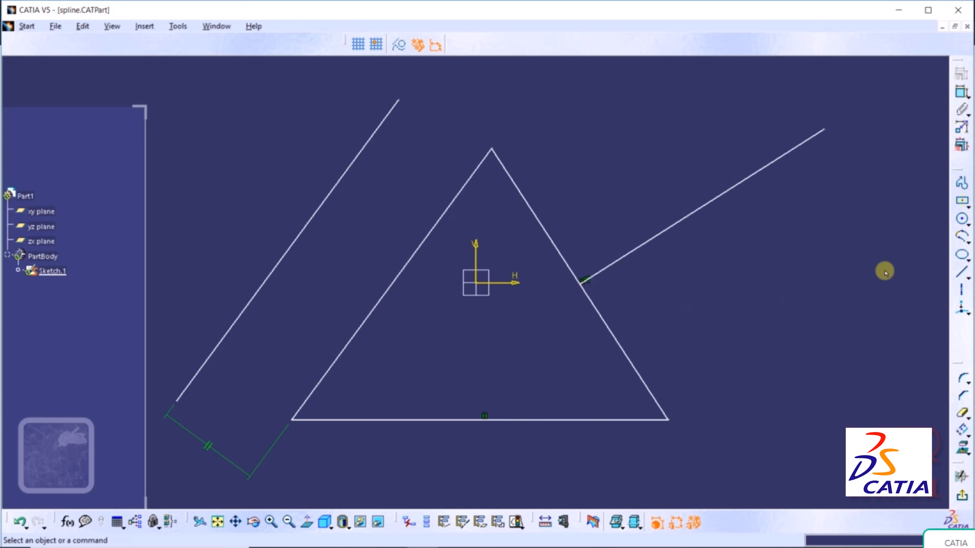
# - Draw a circle right of the triangle, its radius reaching the base line's extension
pyautogui.click(963, 220)
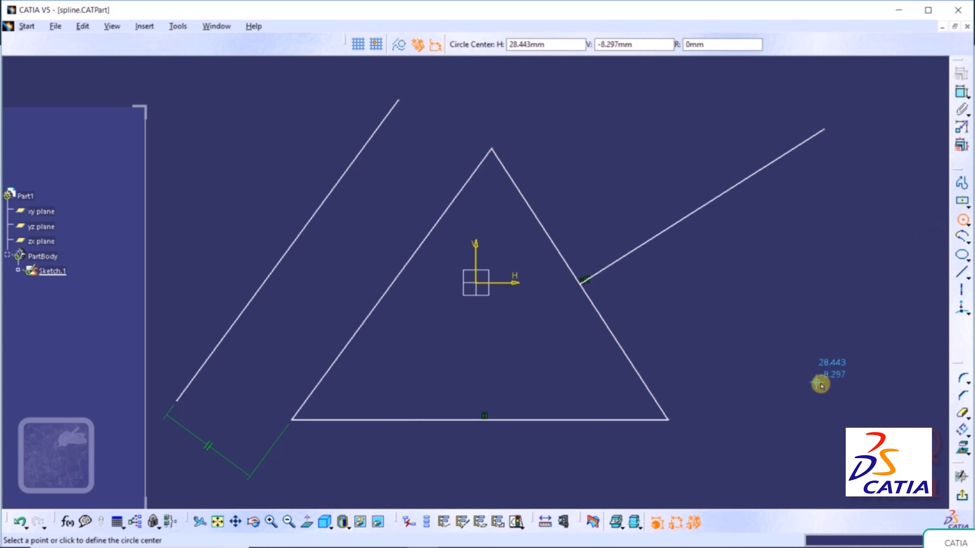
pyautogui.click(859, 354)
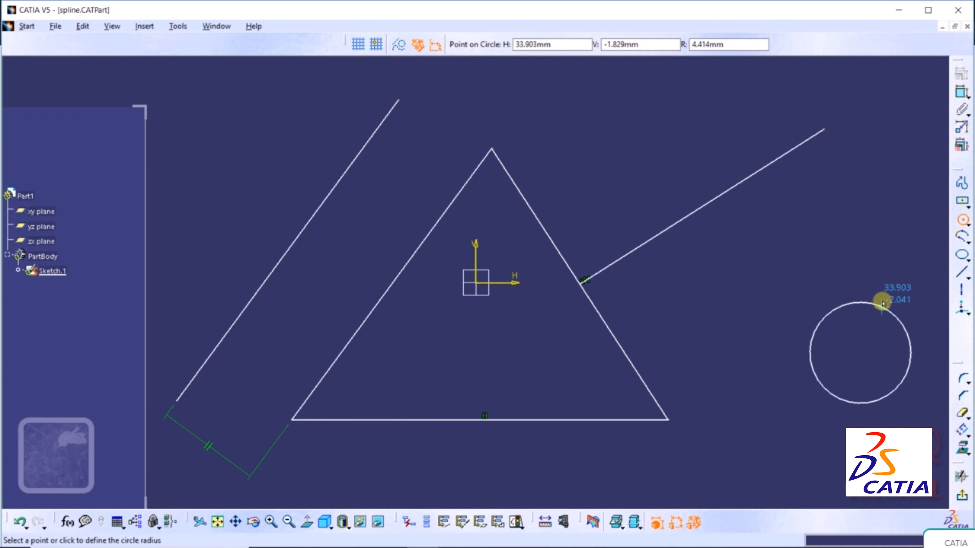
pyautogui.click(878, 294)
pyautogui.click(762, 455)
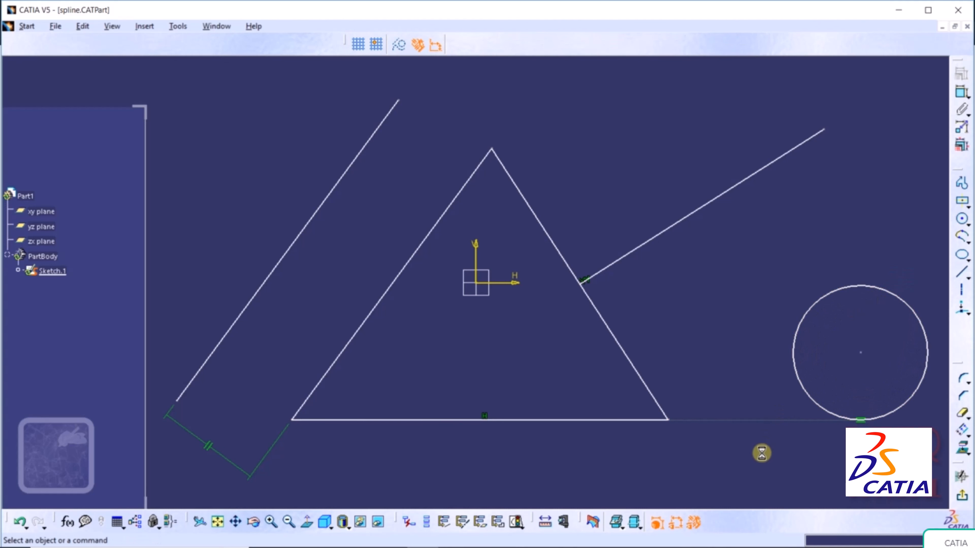
# - Draw a line from the slanted line's midpoint, tangent to the circle
pyautogui.moveTo(691, 351)
pyautogui.mouseDown(button='middle')
pyautogui.moveTo(540, 363)
pyautogui.moveTo(490, 342)
pyautogui.mouseUp(button='middle')
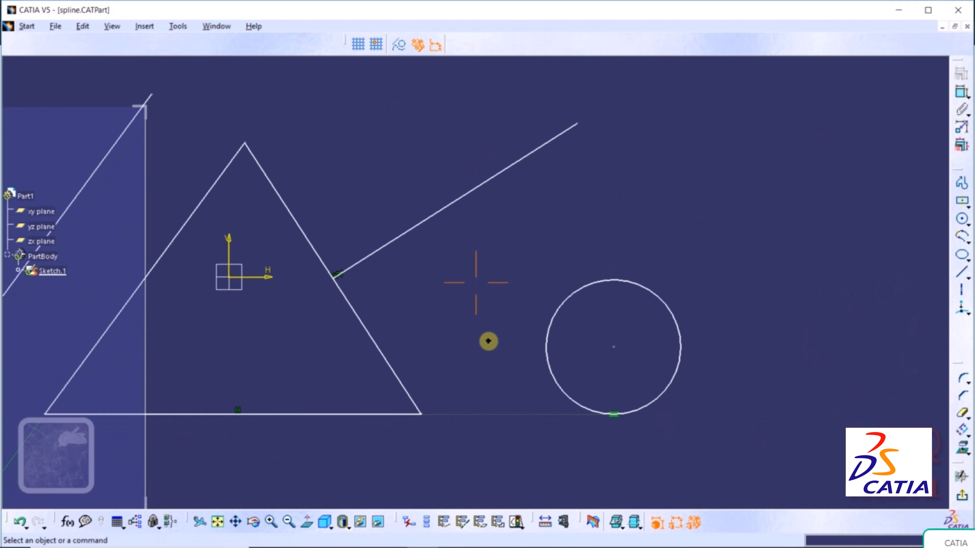
pyautogui.click(963, 272)
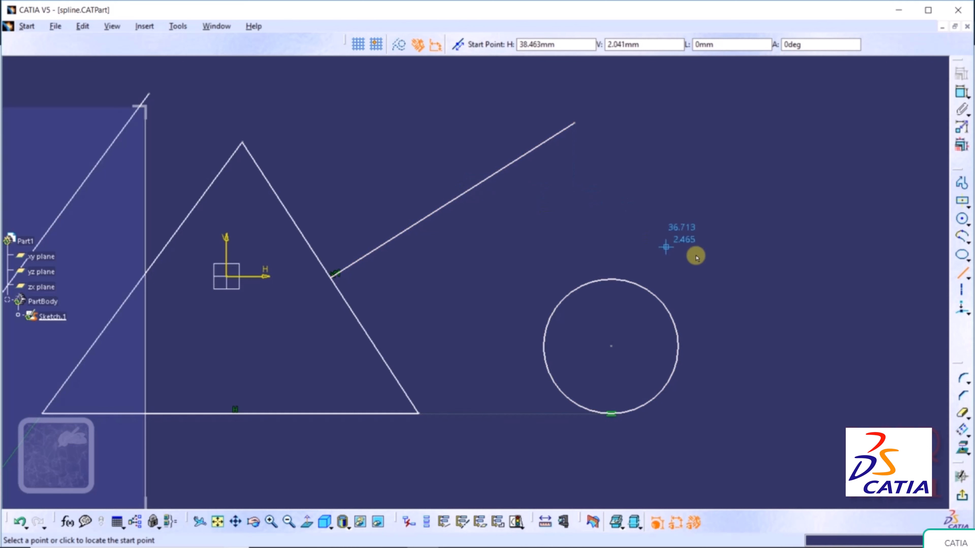
pyautogui.rightClick(471, 192)
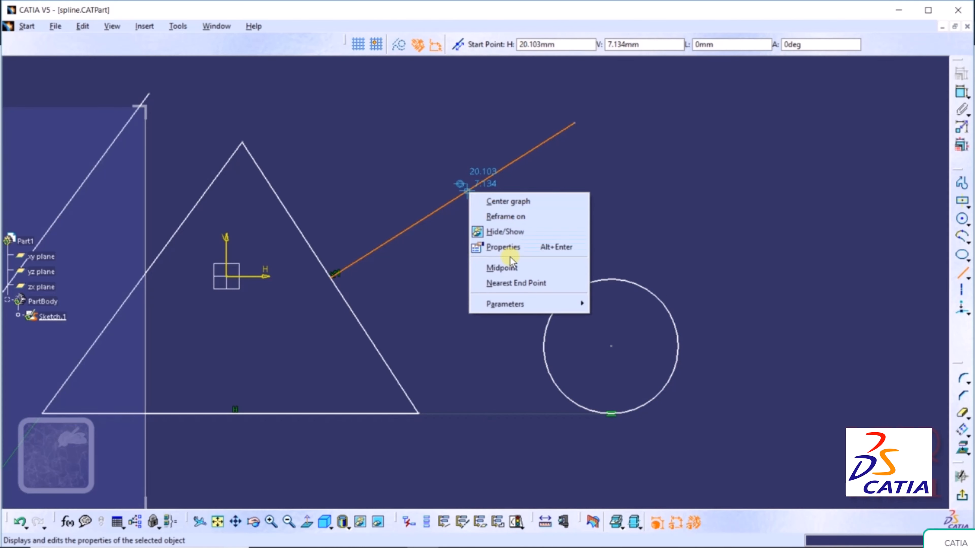
pyautogui.click(498, 263)
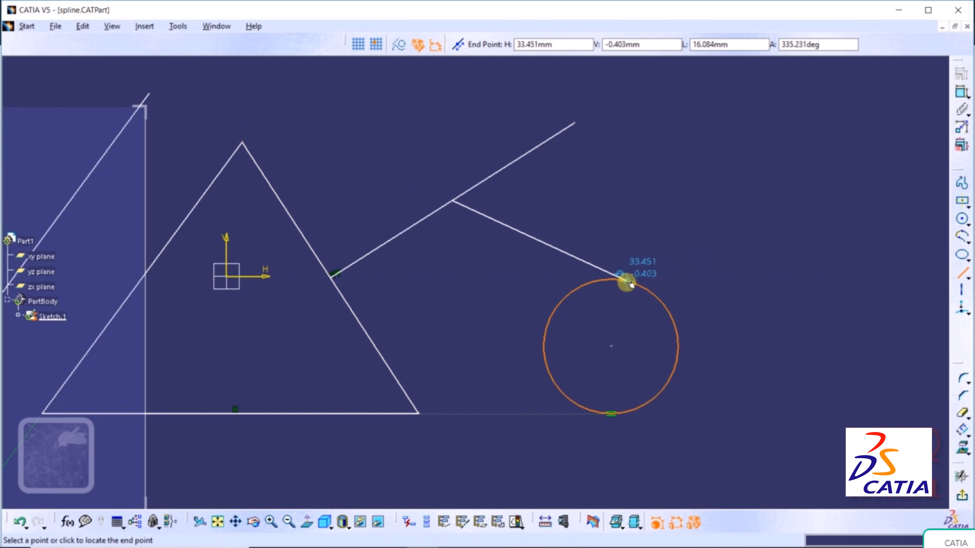
pyautogui.rightClick(631, 284)
pyautogui.click(667, 380)
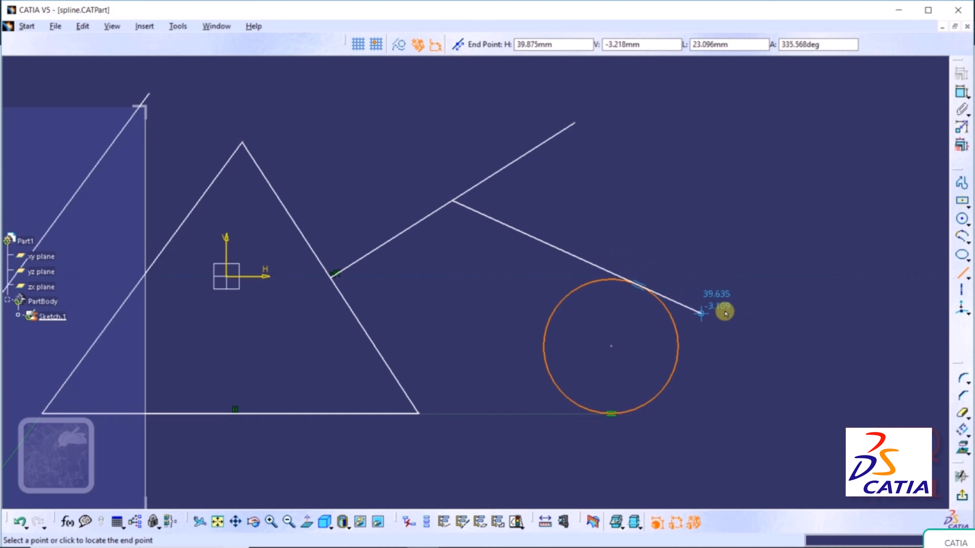
pyautogui.click(751, 363)
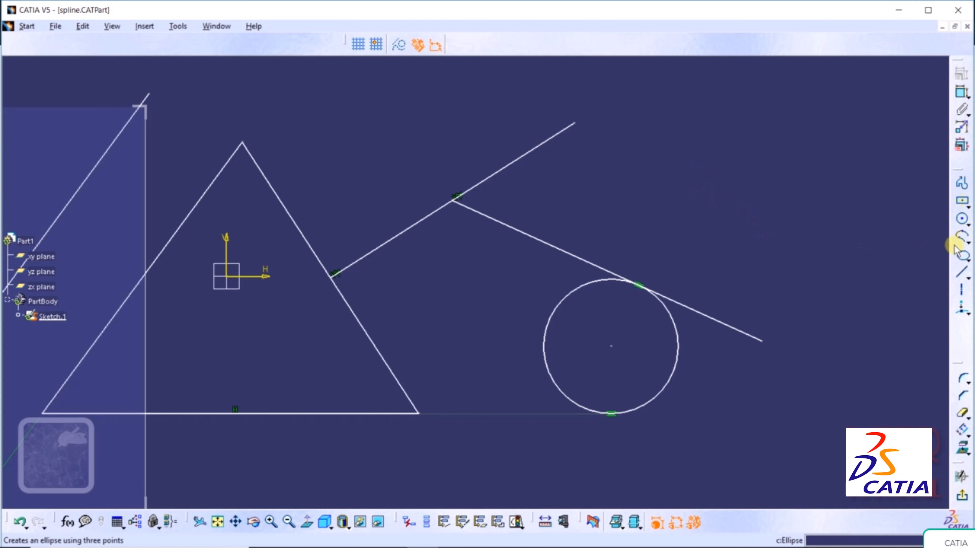
# - Draw a line from the upper right, perpendicular to the tangent line
pyautogui.click(960, 275)
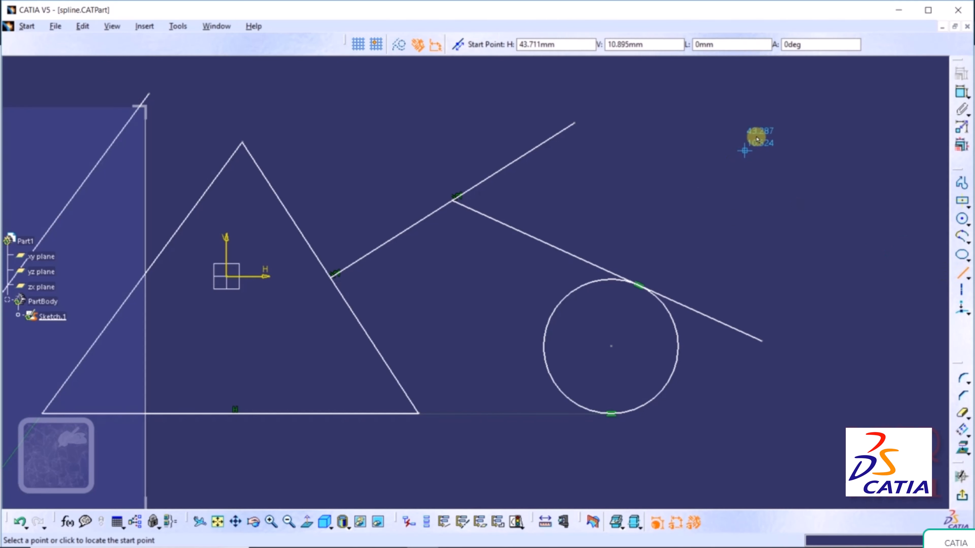
pyautogui.click(772, 151)
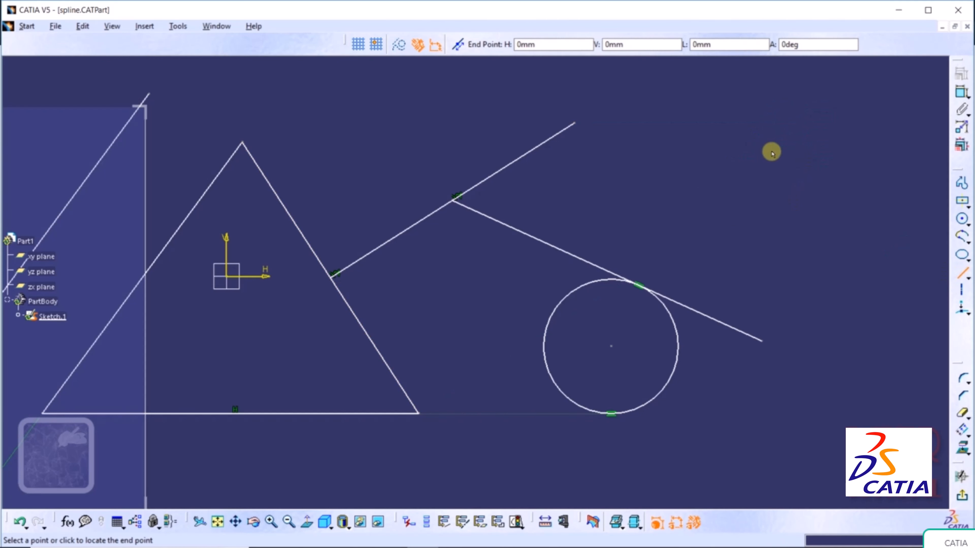
pyautogui.rightClick(572, 256)
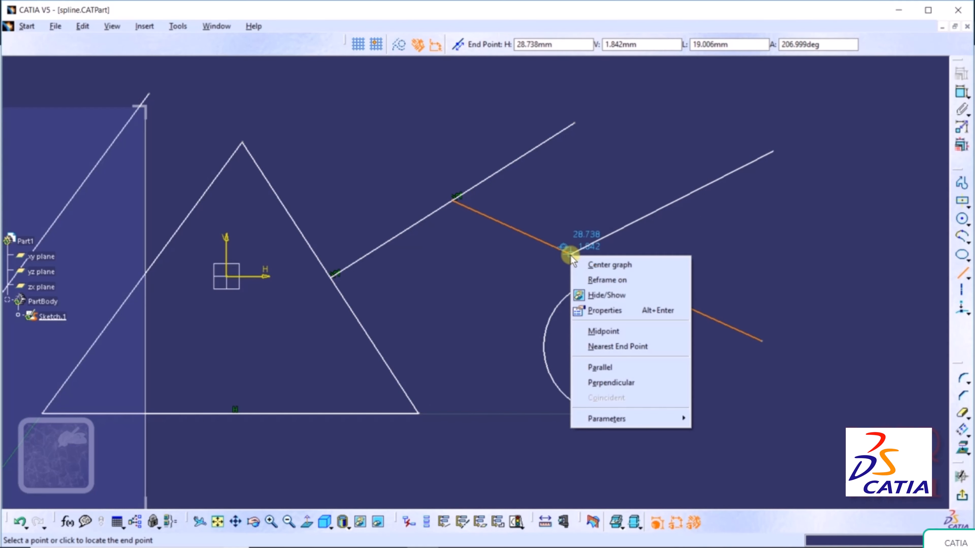
pyautogui.click(630, 383)
pyautogui.click(846, 258)
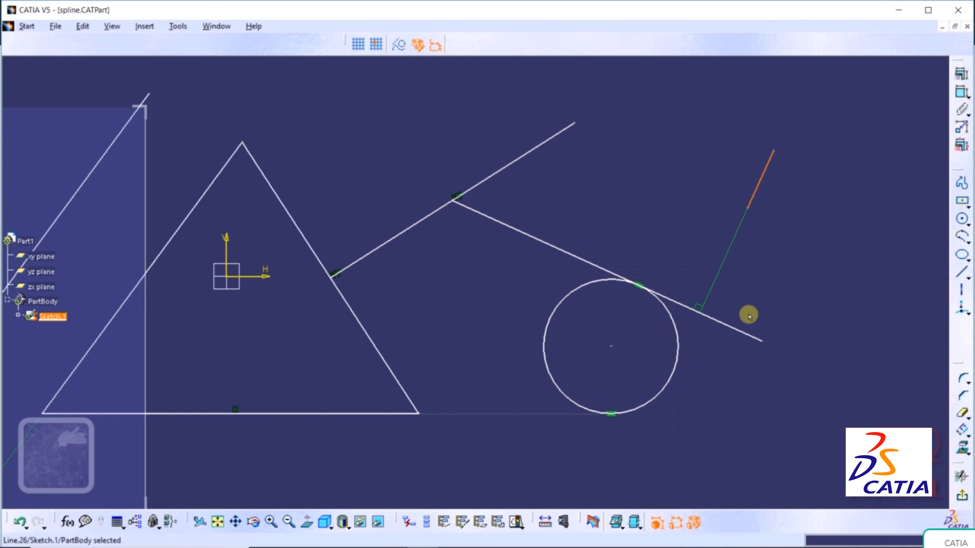
pyautogui.click(704, 290)
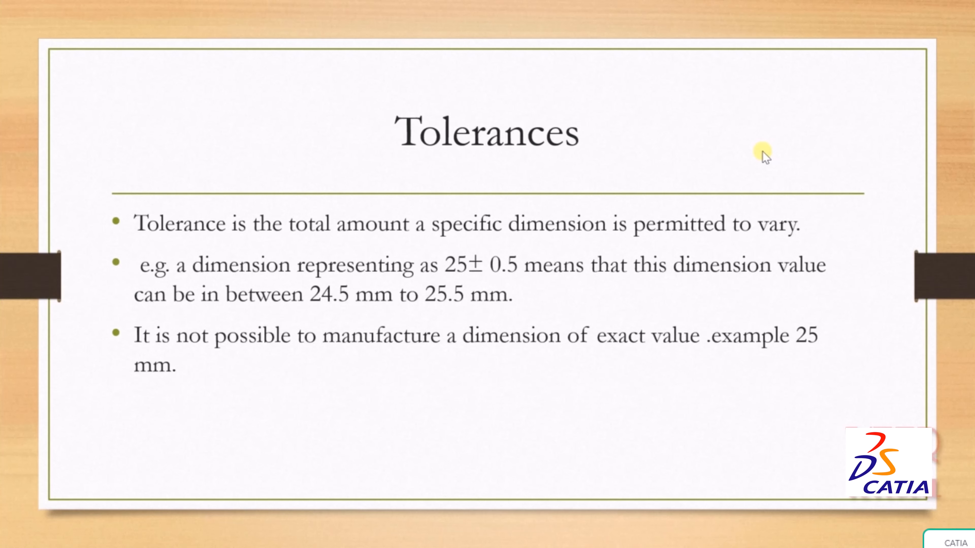
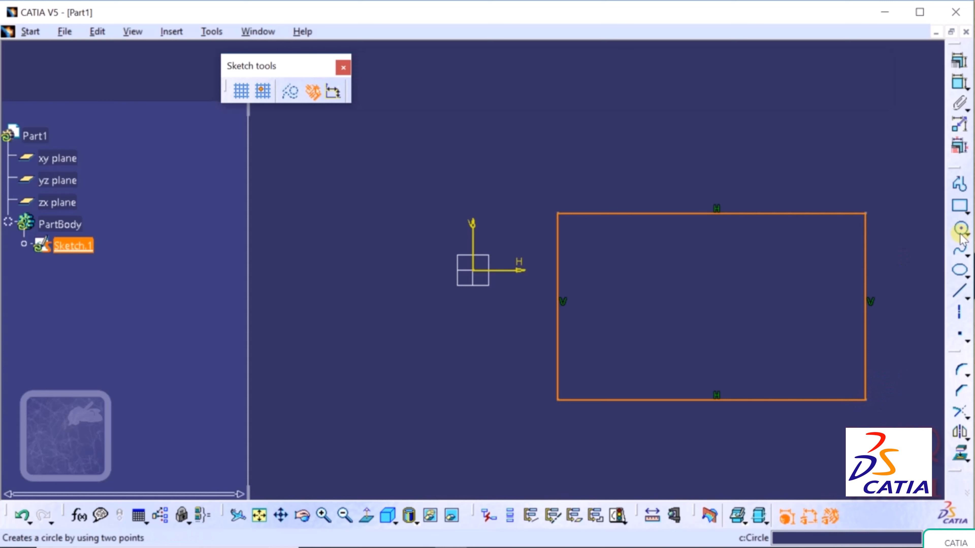
# - Draw a circle centred on the rectangle's top edge
pyautogui.click(966, 233)
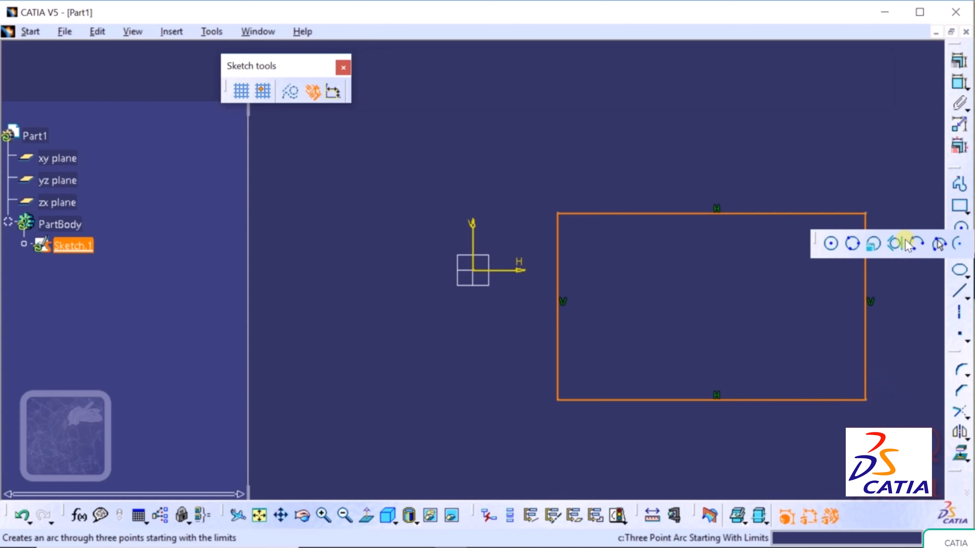
pyautogui.click(831, 244)
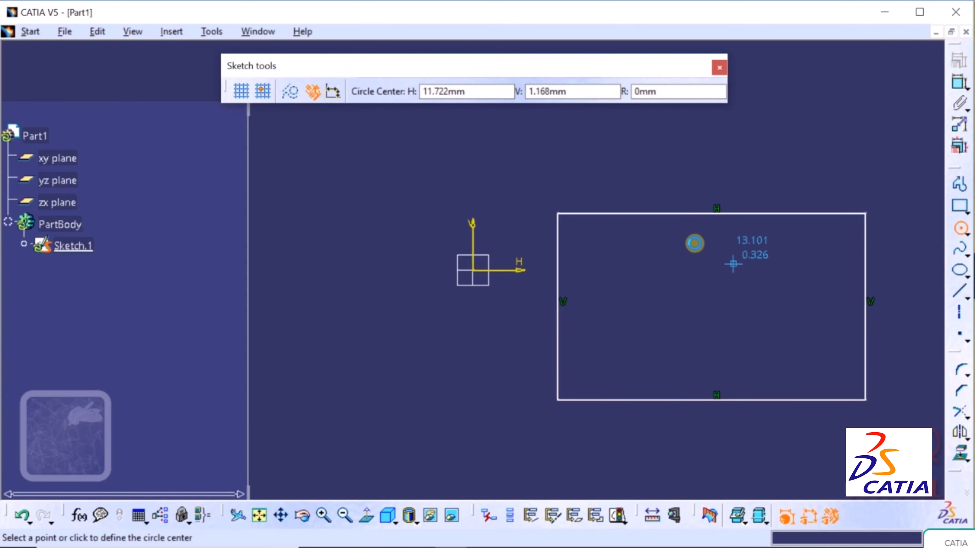
pyautogui.click(702, 213)
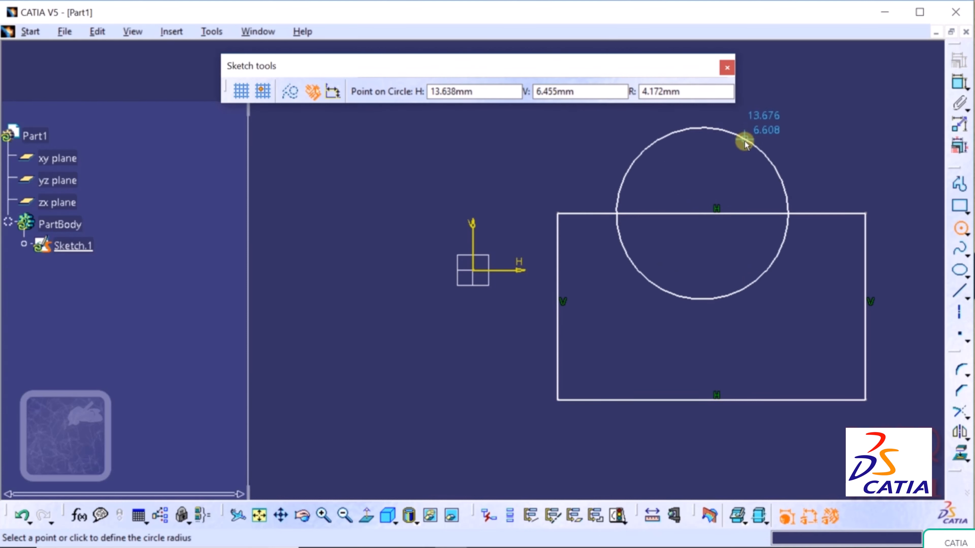
pyautogui.click(744, 139)
pyautogui.click(871, 93)
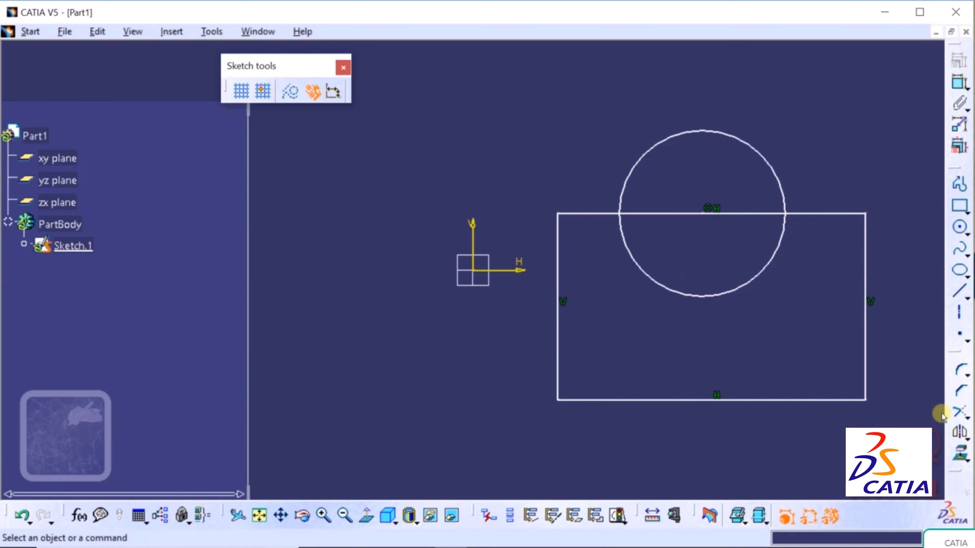
# - Quick Trim away the top-edge segment lying inside the circle
pyautogui.click(967, 416)
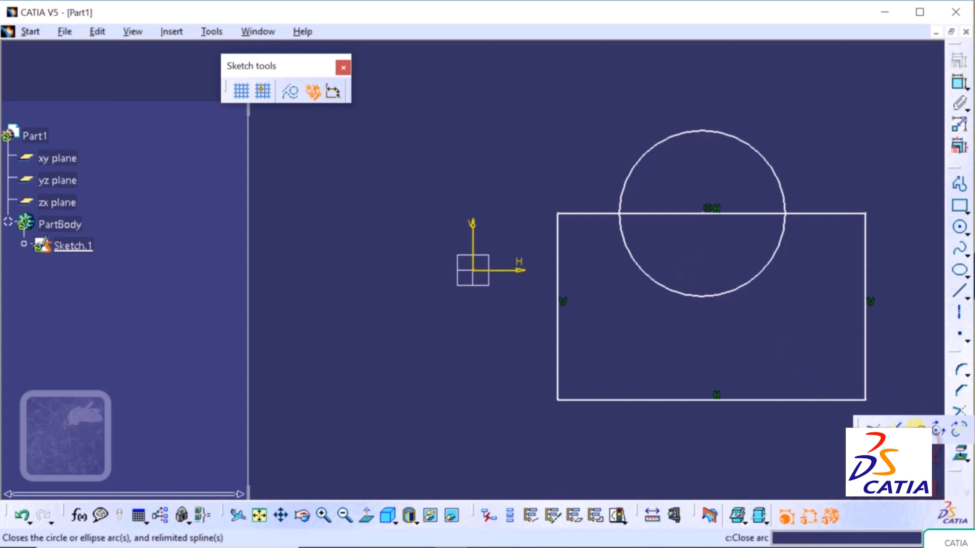
pyautogui.click(917, 425)
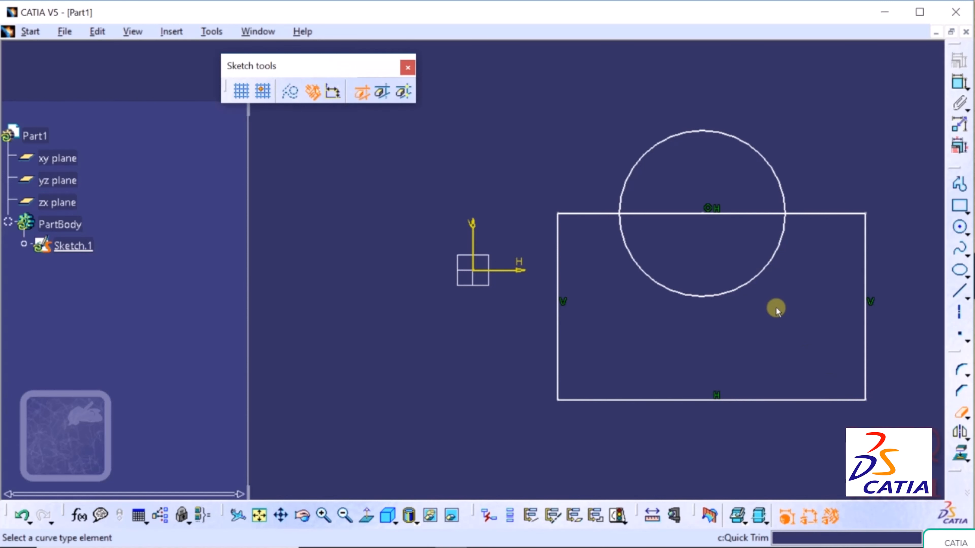
pyautogui.click(687, 215)
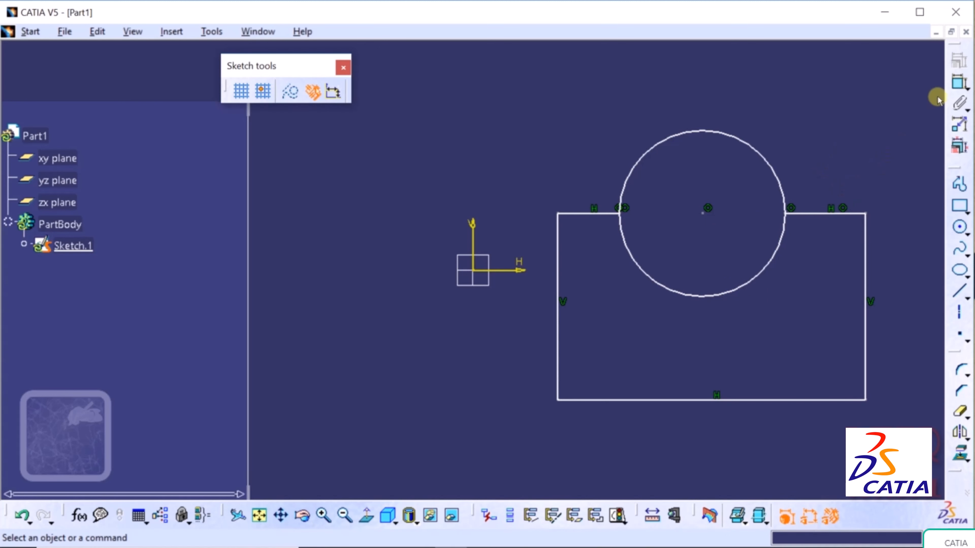
pyautogui.click(960, 86)
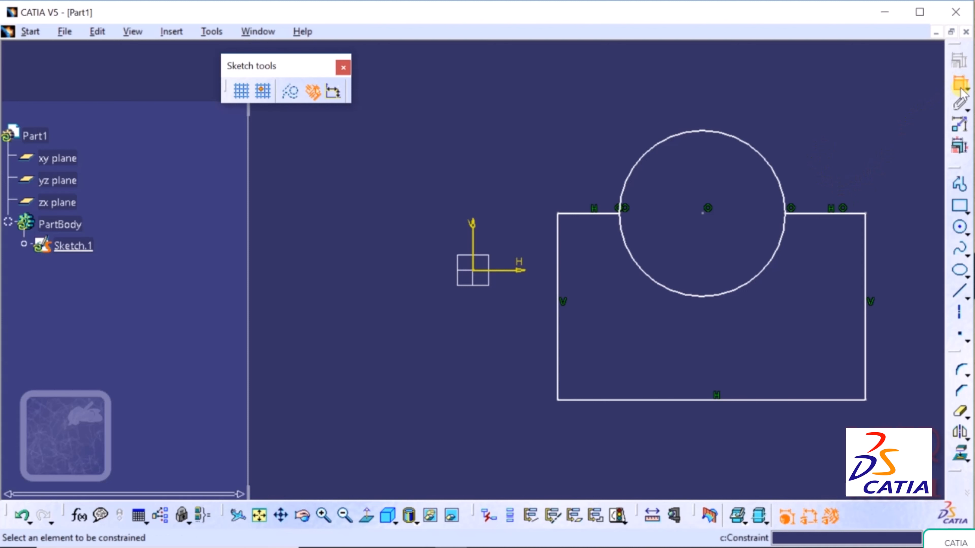
# - Dimension the rectangle's bottom edge (15.477) and left edge (9.386)
pyautogui.click(708, 400)
pyautogui.click(709, 443)
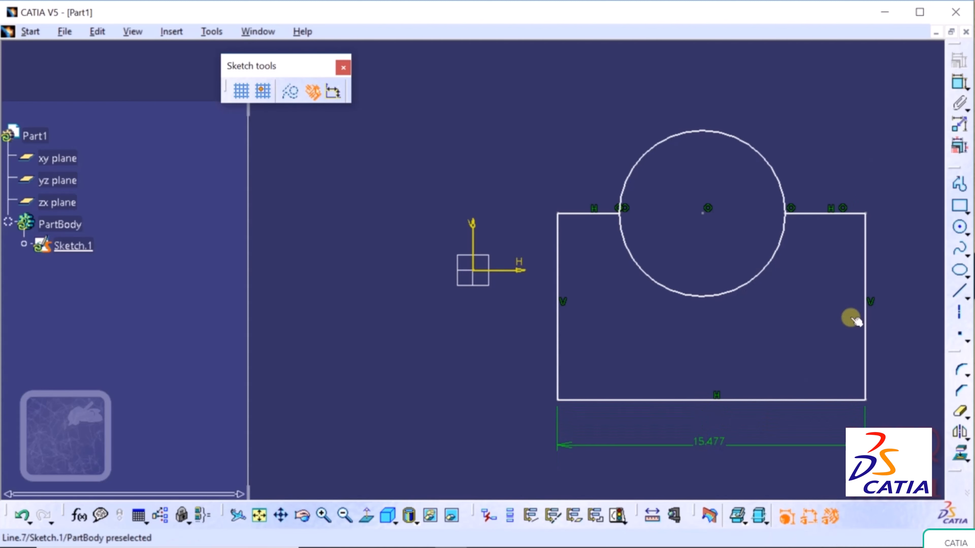
pyautogui.click(960, 86)
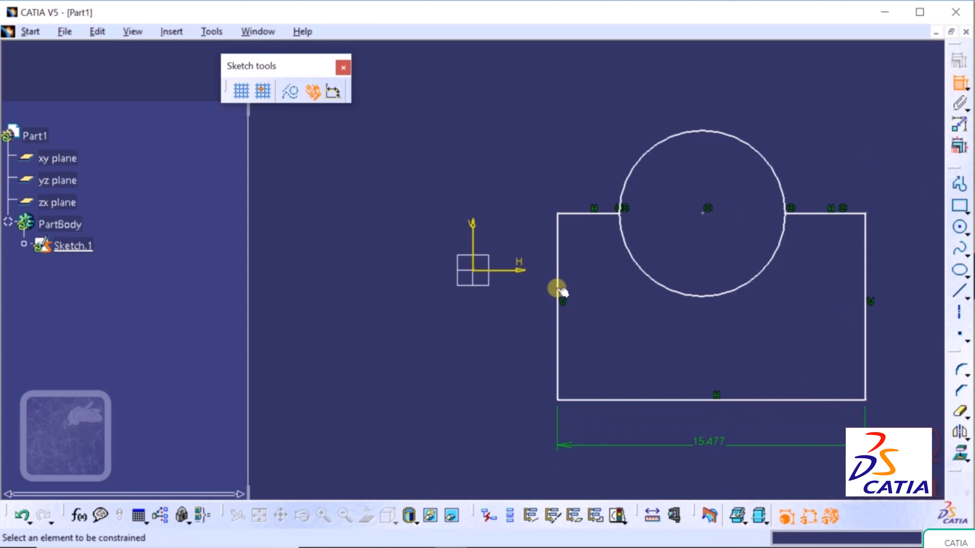
pyautogui.click(557, 279)
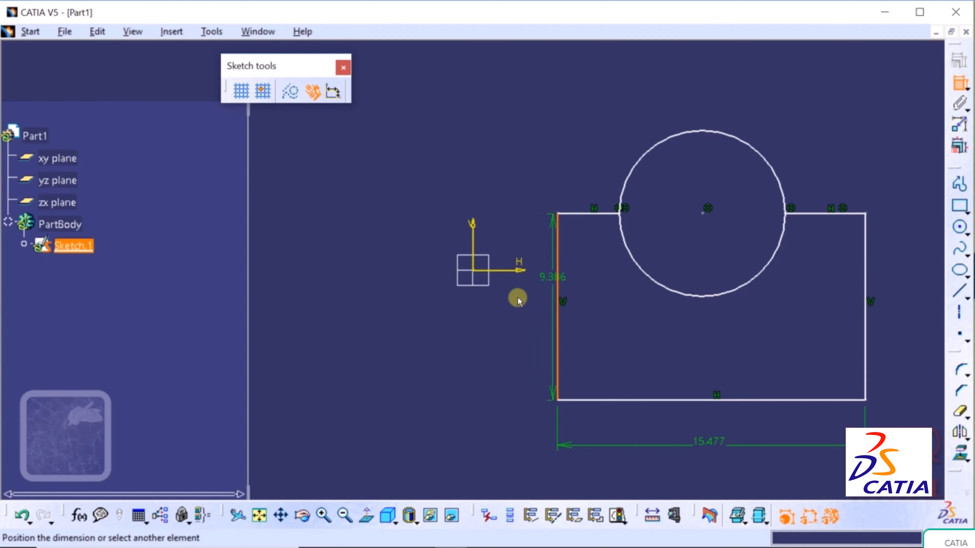
pyautogui.click(415, 292)
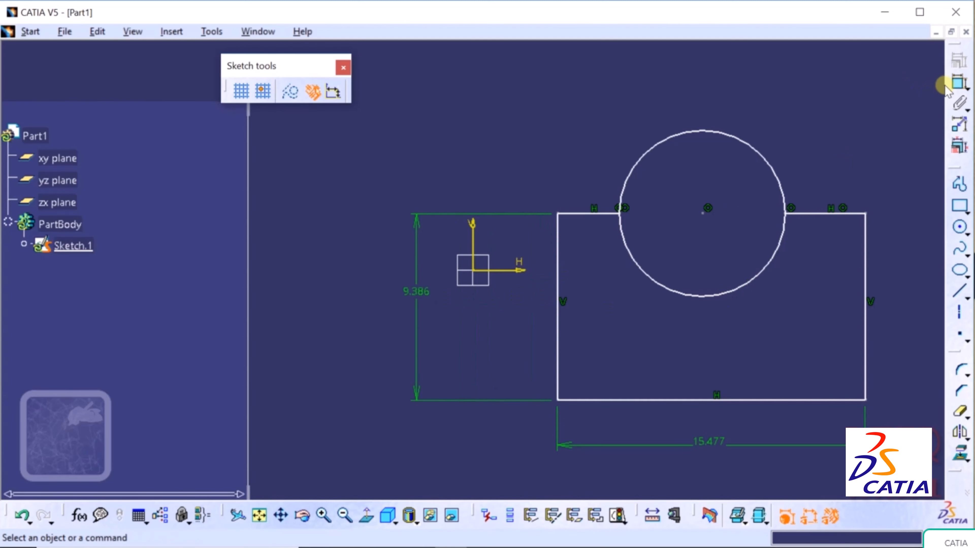
# - Dimension the circle's diameter (D 8.344) and box-select the whole sketch
pyautogui.click(959, 84)
pyautogui.click(750, 146)
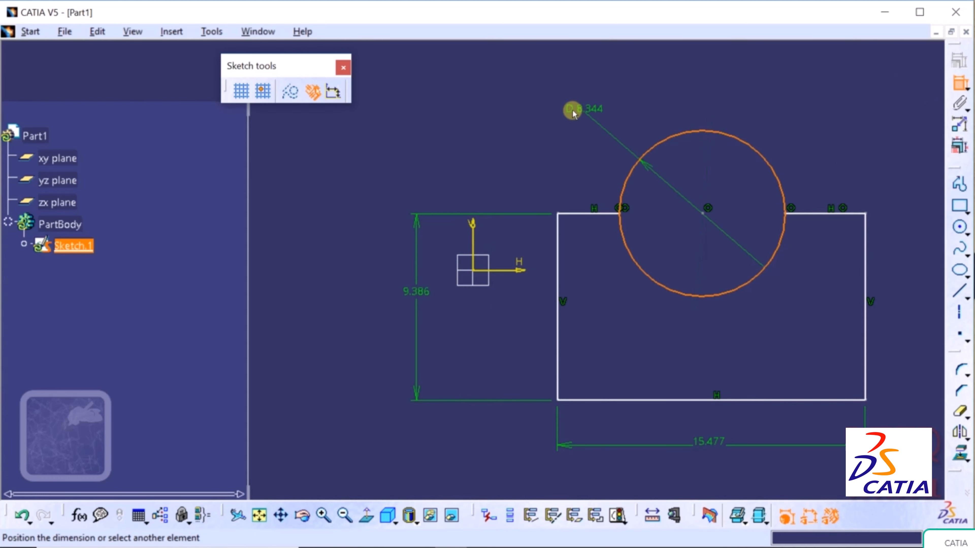
pyautogui.click(570, 109)
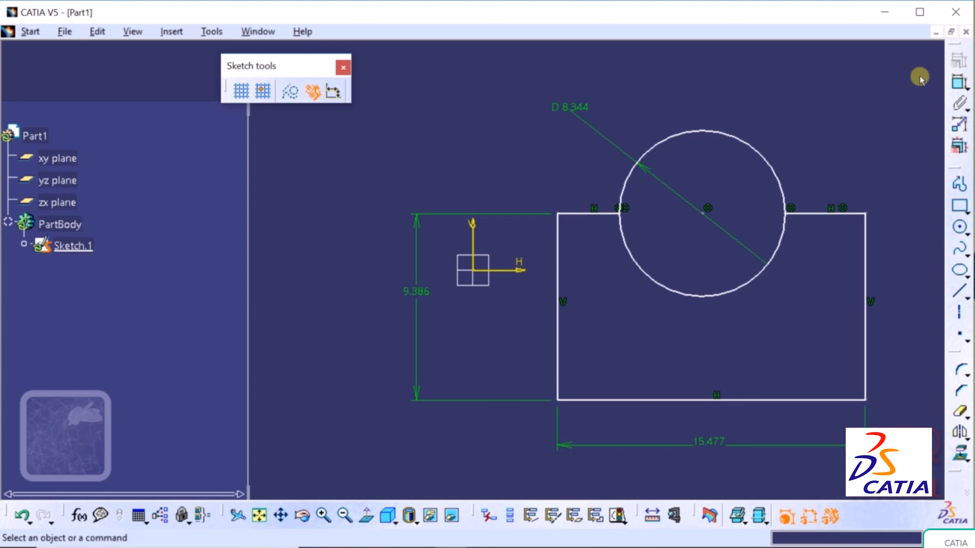
pyautogui.moveTo(919, 77)
pyautogui.mouseDown()
pyautogui.moveTo(880, 311)
pyautogui.moveTo(831, 335)
pyautogui.mouseUp()
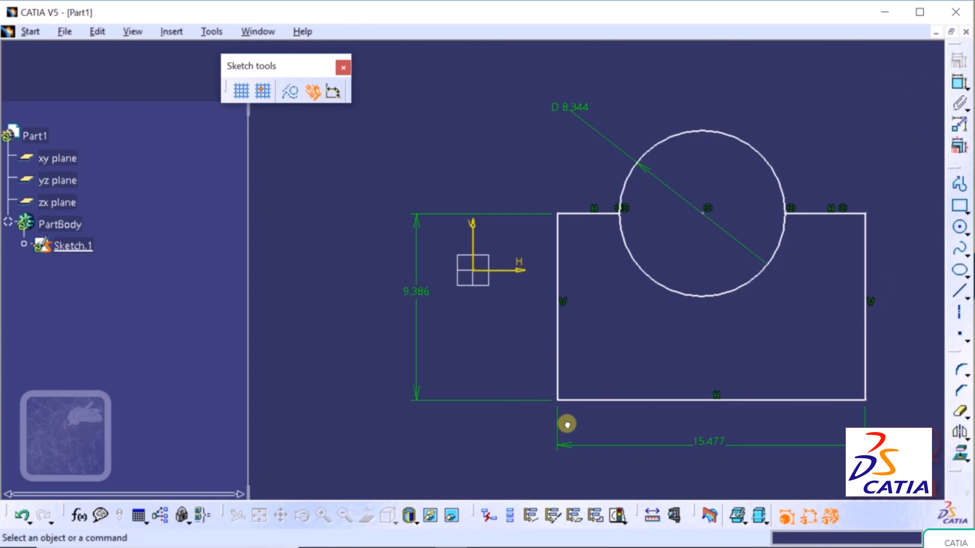
pyautogui.moveTo(567, 424)
pyautogui.mouseDown()
pyautogui.moveTo(398, 426)
pyautogui.moveTo(348, 446)
pyautogui.moveTo(353, 465)
pyautogui.mouseUp()
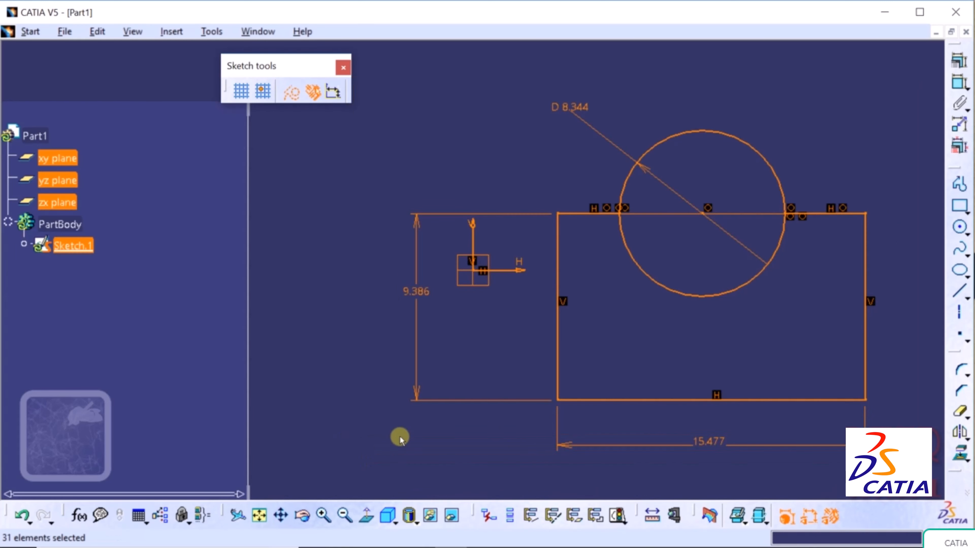
# - In Edit Multi-Constraint, set the Length.18 width to 15 mm
pyautogui.click(960, 149)
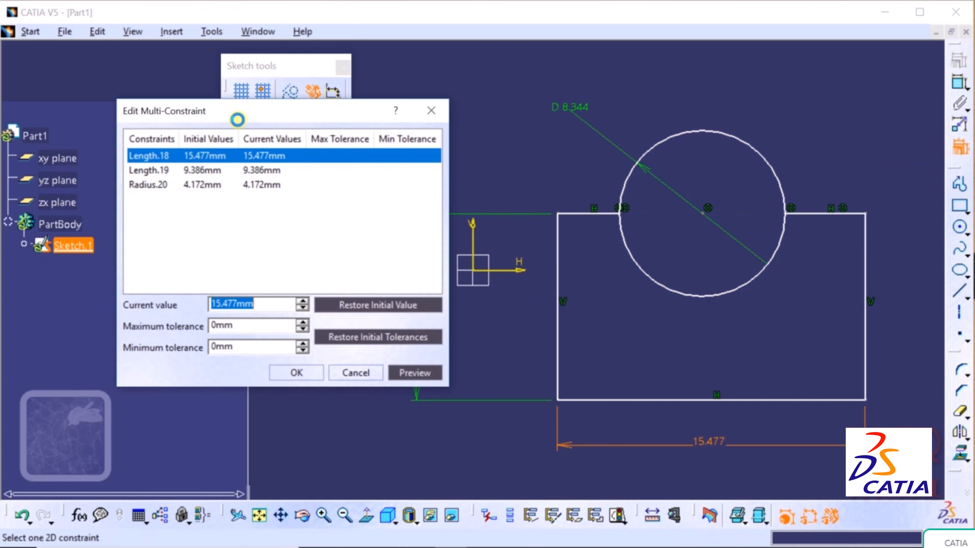
pyautogui.moveTo(237, 120); pyautogui.dragTo(192, 127)
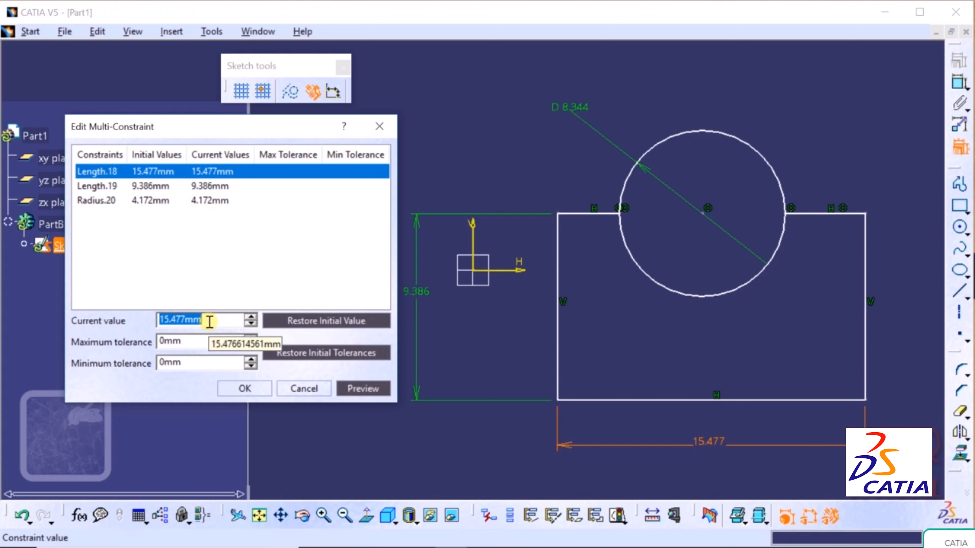
pyautogui.write('15')
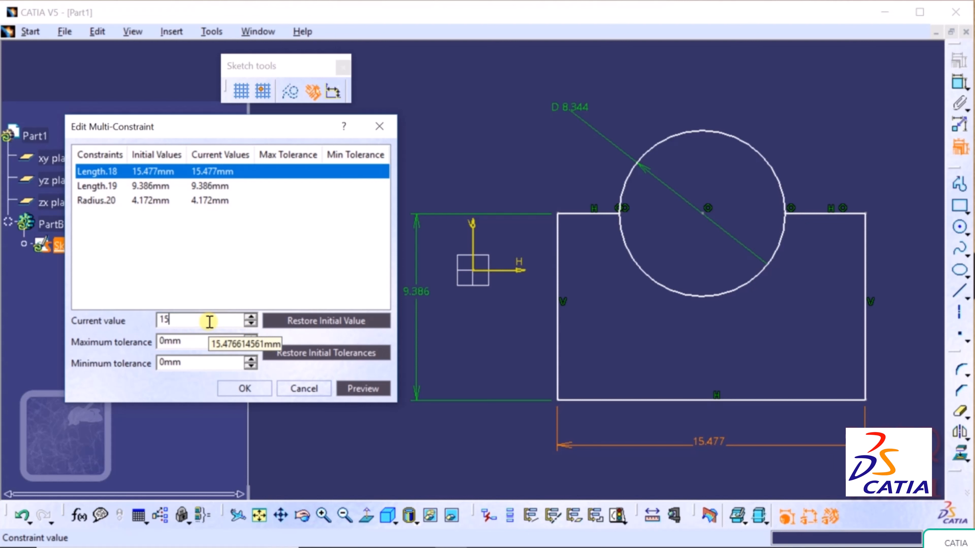
pyautogui.press('Return')
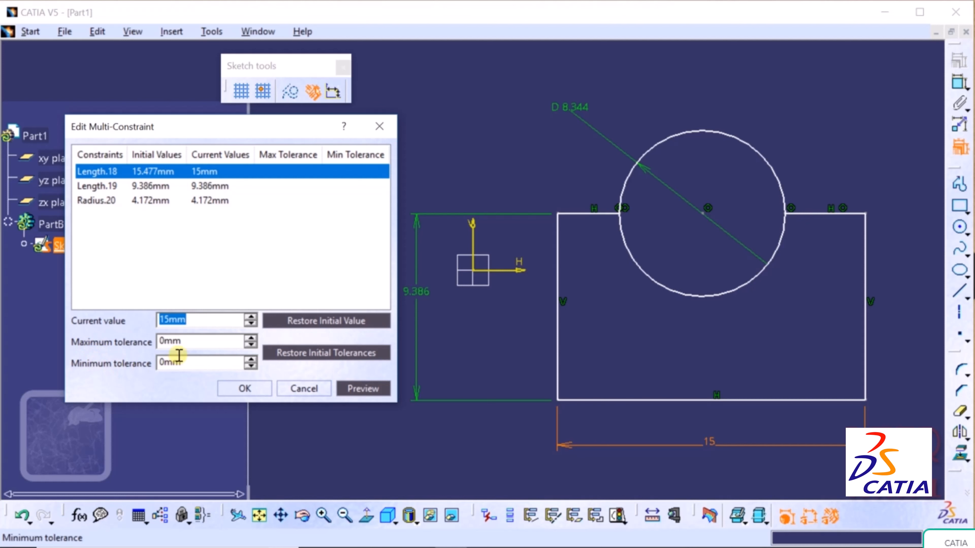
# - Give the width +0.05 / -0.05 mm tolerances, preview, and confirm
pyautogui.moveTo(189, 342); pyautogui.dragTo(142, 348)
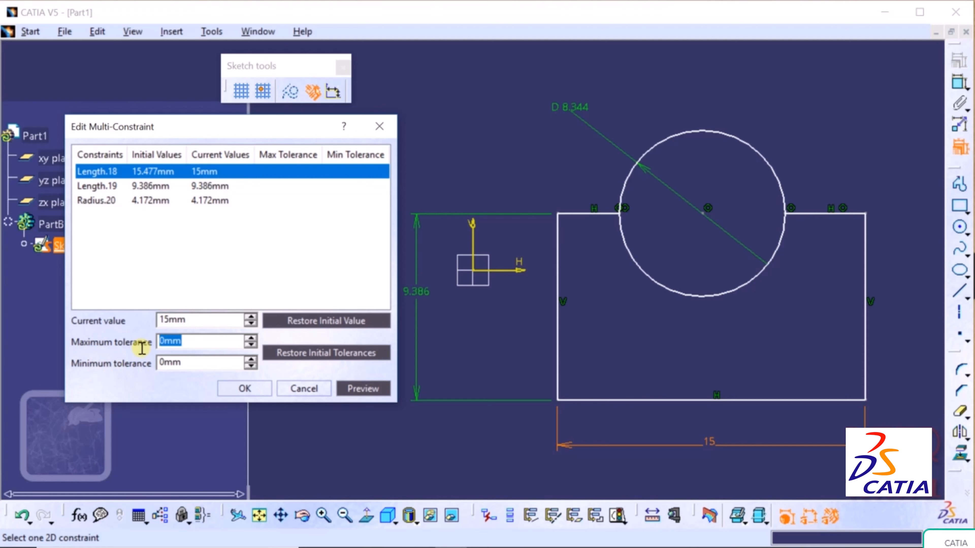
pyautogui.write('-')
pyautogui.write('05')
pyautogui.press('Return')
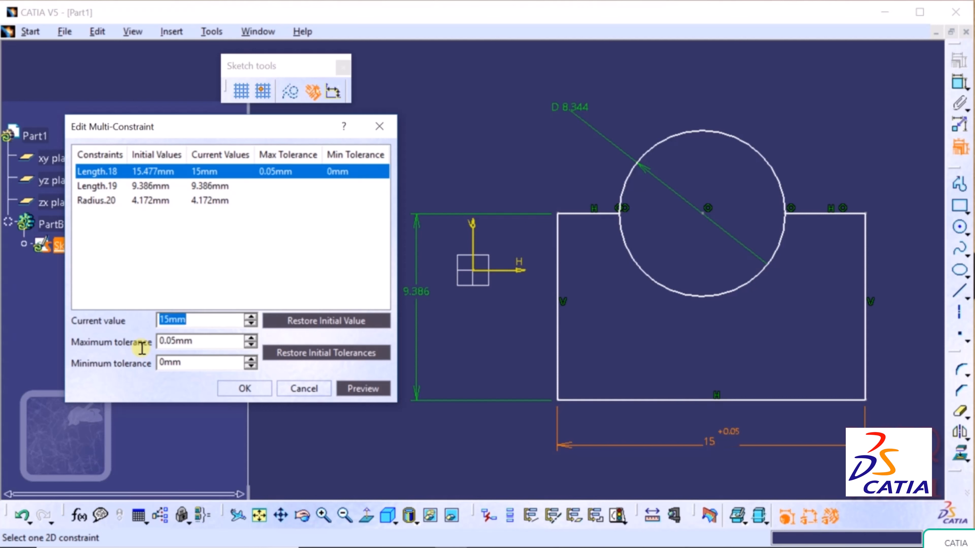
pyautogui.moveTo(195, 361); pyautogui.dragTo(134, 362)
pyautogui.write('-')
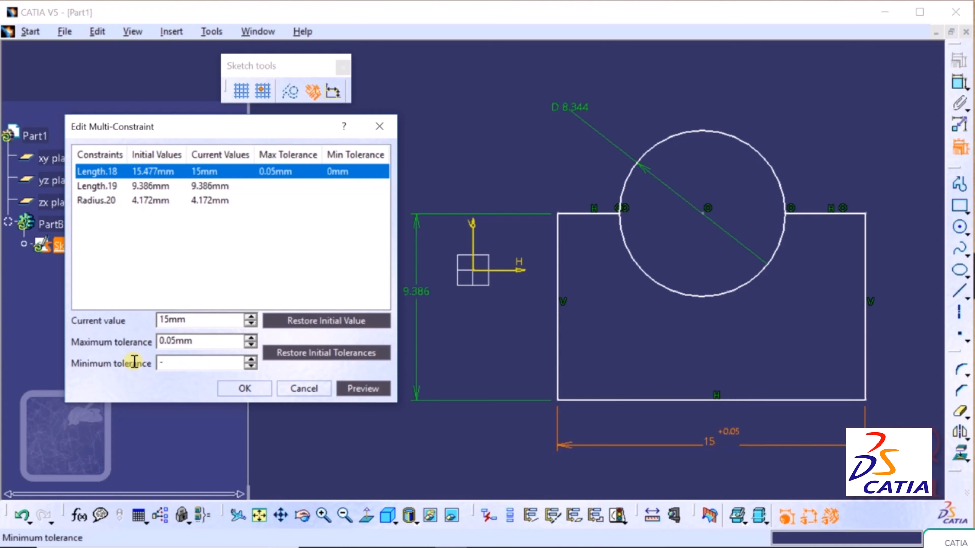
pyautogui.write('0.05')
pyautogui.press('Return')
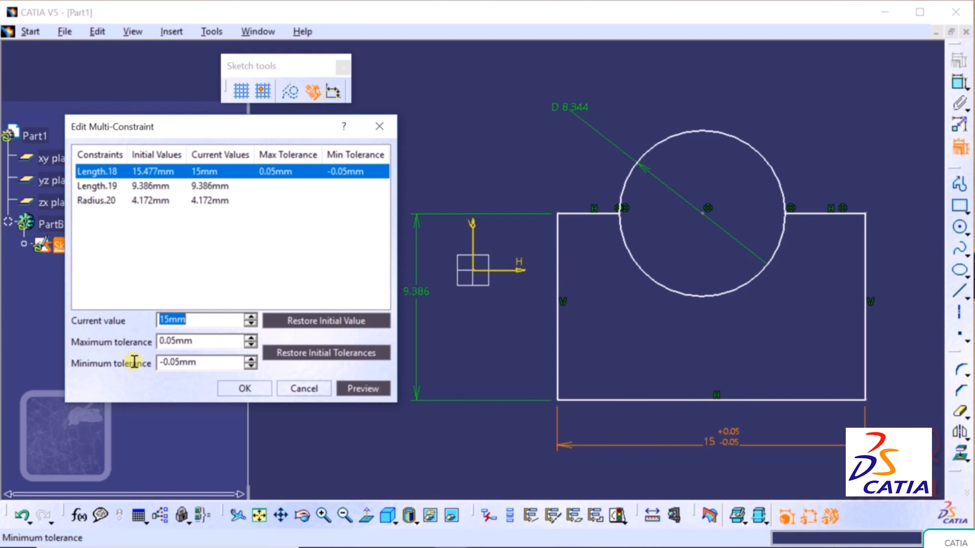
pyautogui.click(364, 388)
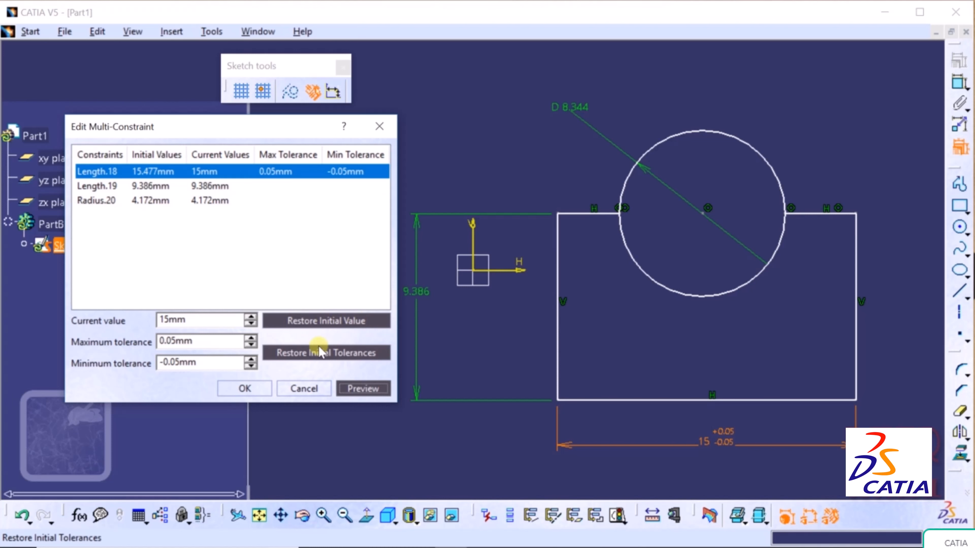
pyautogui.click(259, 386)
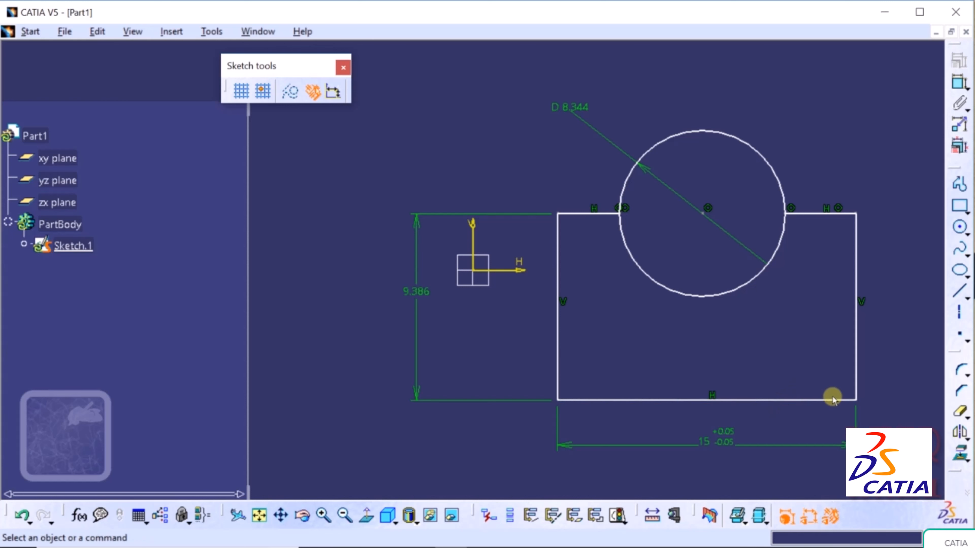
# - In Edit Multi-Constraint, set the Length.19 height to 10 mm
pyautogui.click(959, 147)
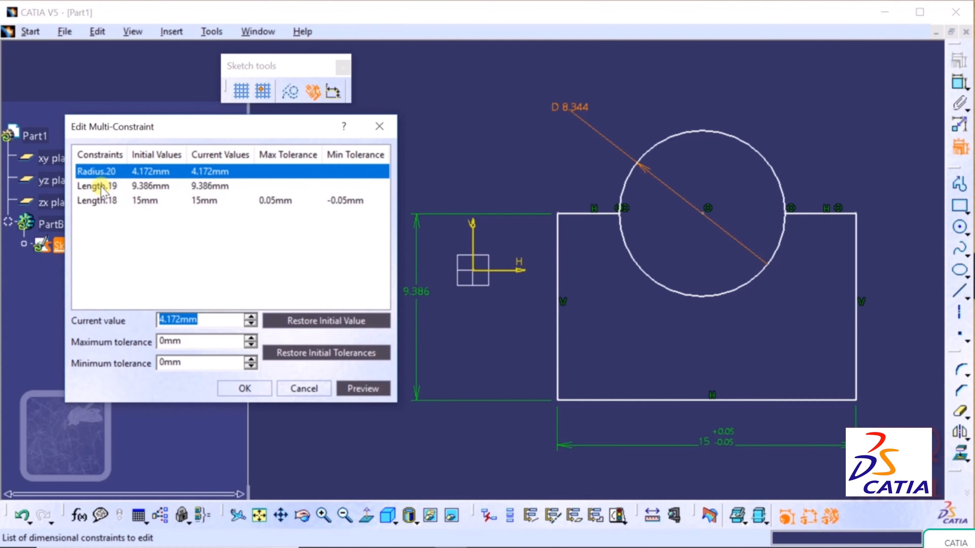
pyautogui.click(101, 187)
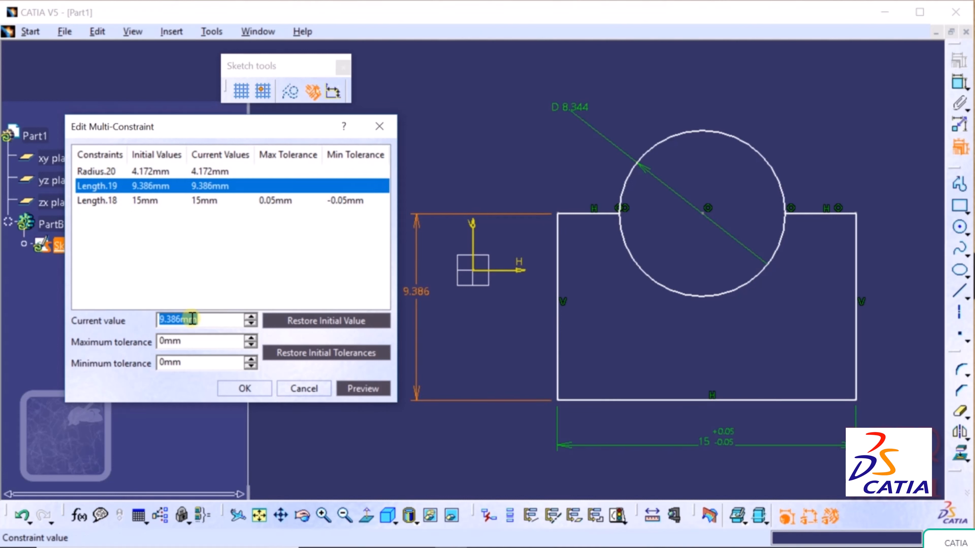
pyautogui.write('10')
pyautogui.press('Return')
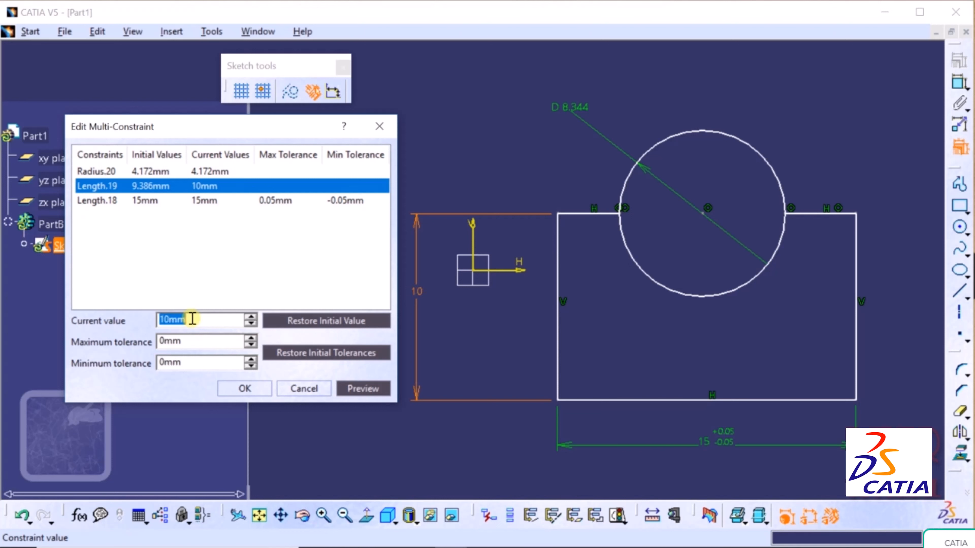
# - Give the height a 0.05 mm maximum tolerance and preview it
pyautogui.press('Tab')
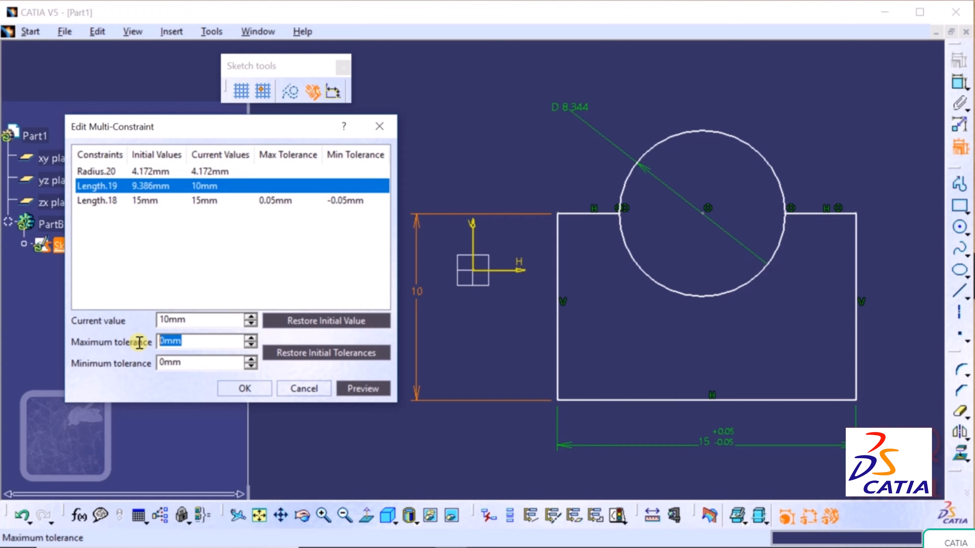
pyautogui.write('-')
pyautogui.write('0')
pyautogui.write('4')
pyautogui.press('BackSpace')
pyautogui.write('5')
pyautogui.press('Return')
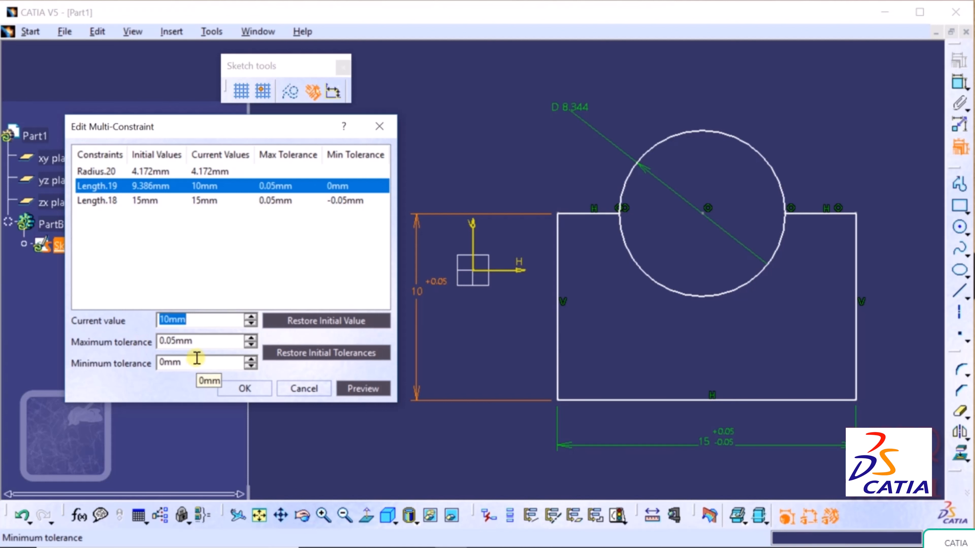
pyautogui.click(370, 389)
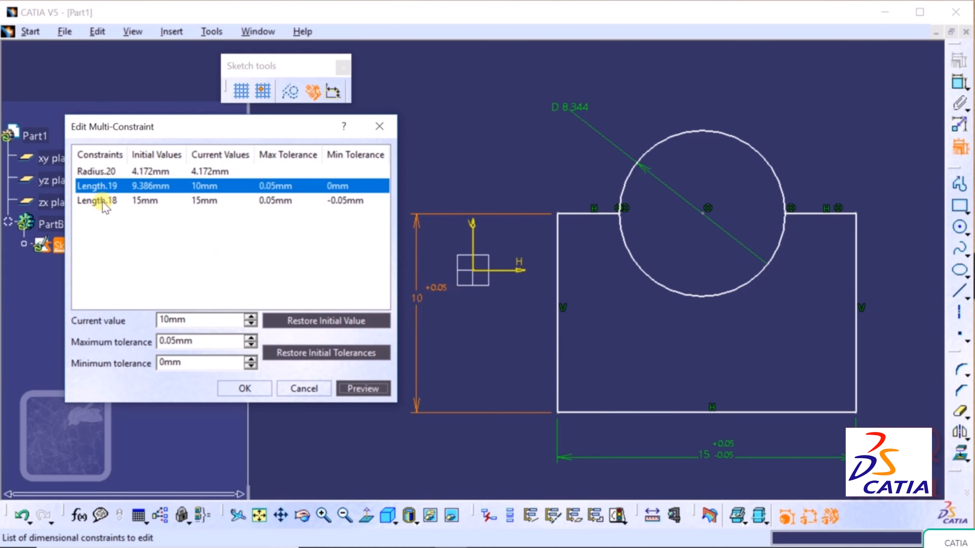
pyautogui.click(99, 171)
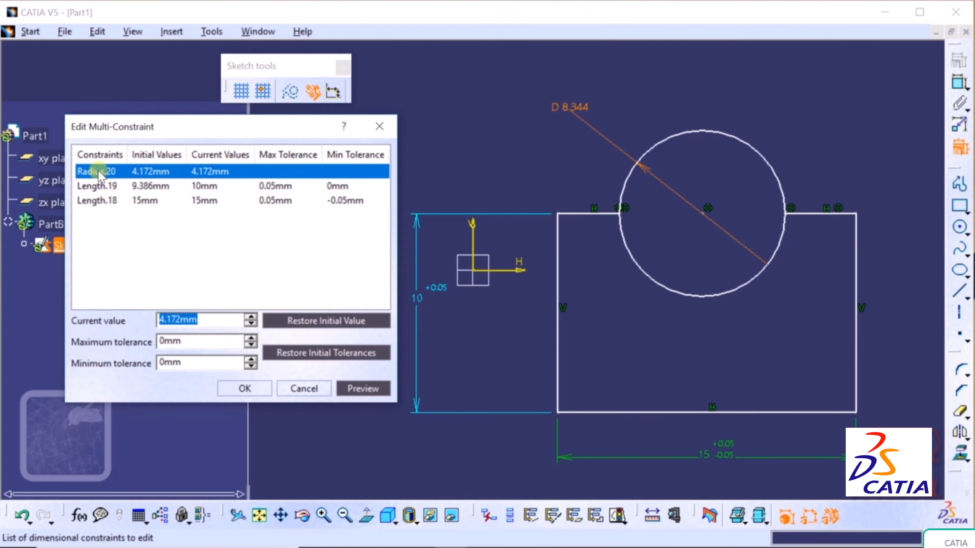
# - Set Radius.20 to 5 mm with a 0.1 mm maximum tolerance
pyautogui.write('5')
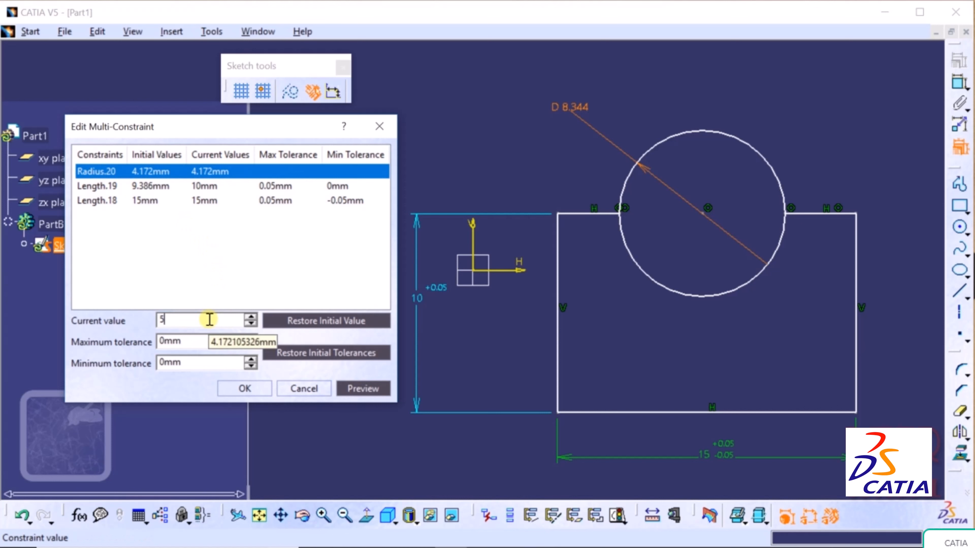
pyautogui.press('Return')
pyautogui.press('Tab')
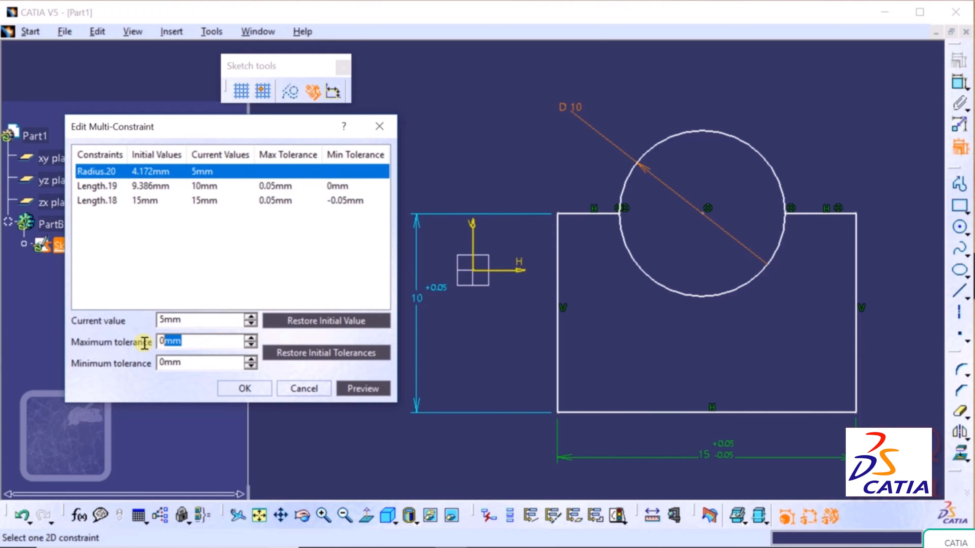
pyautogui.write('-1')
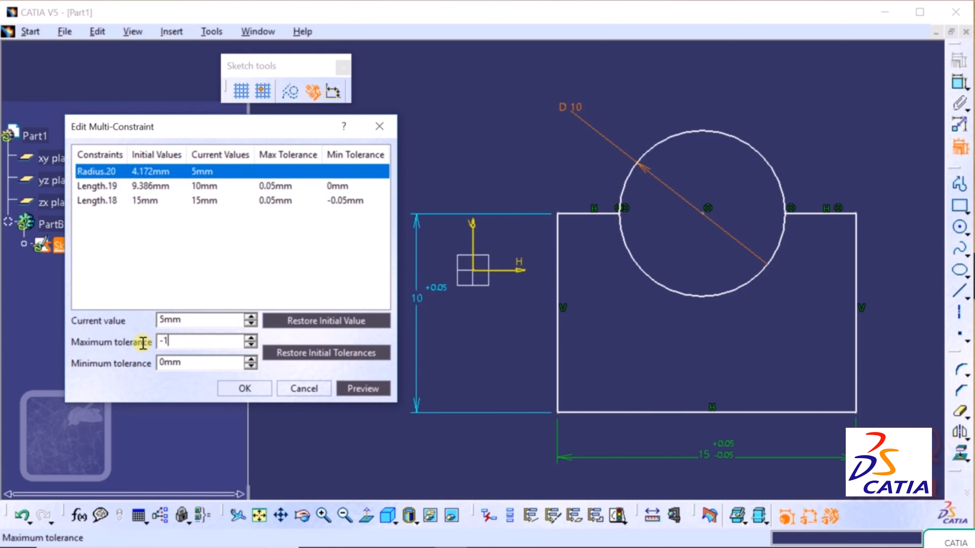
pyautogui.press('BackSpace')
pyautogui.press('BackSpace')
pyautogui.write('0')
pyautogui.press('Return')
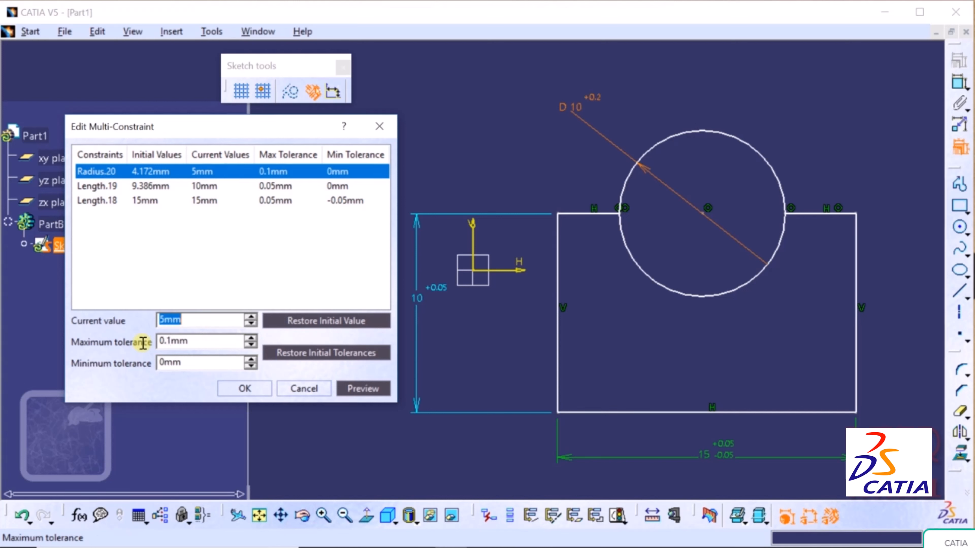
# - Set the radius minimum tolerance to -0.1 mm, preview, and confirm
pyautogui.click(193, 361)
pyautogui.moveTo(193, 361); pyautogui.dragTo(124, 366)
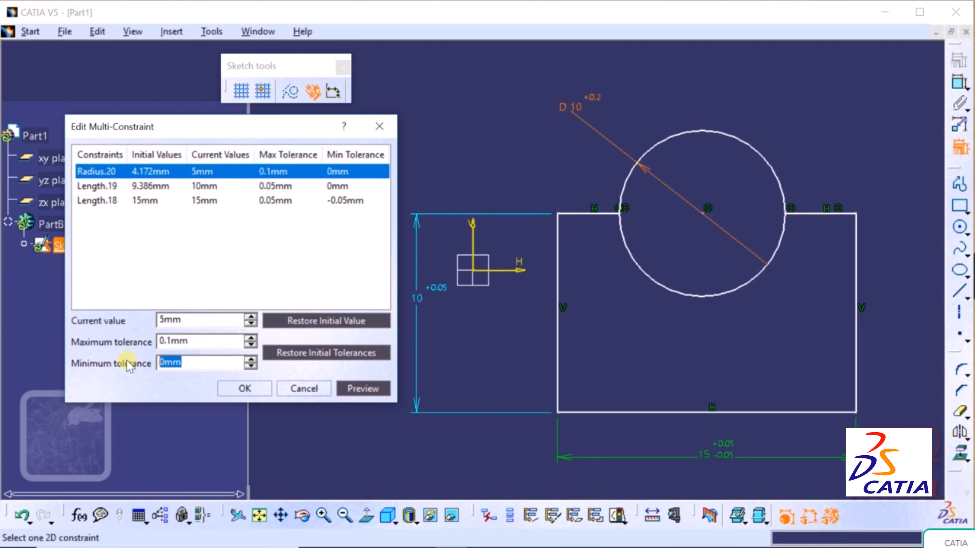
pyautogui.write('-.1')
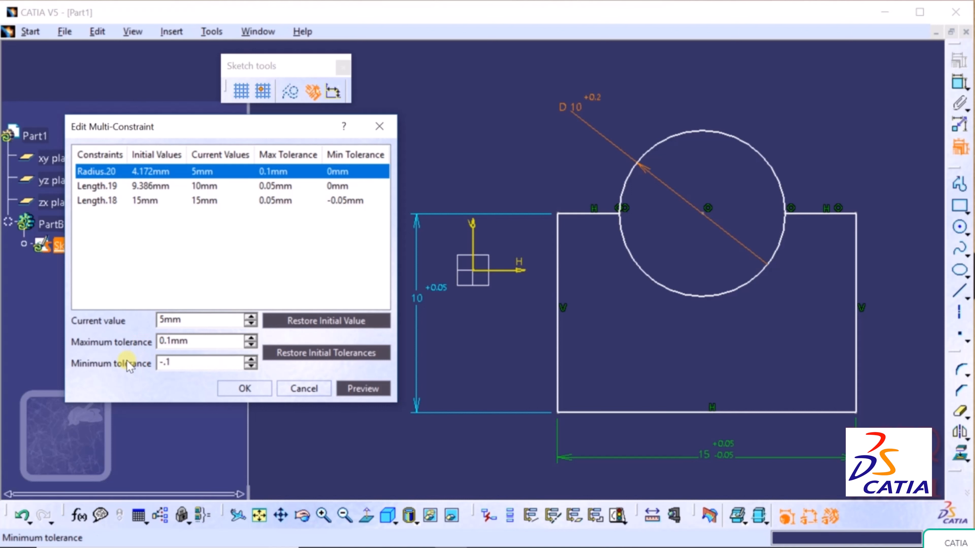
pyautogui.press('Return')
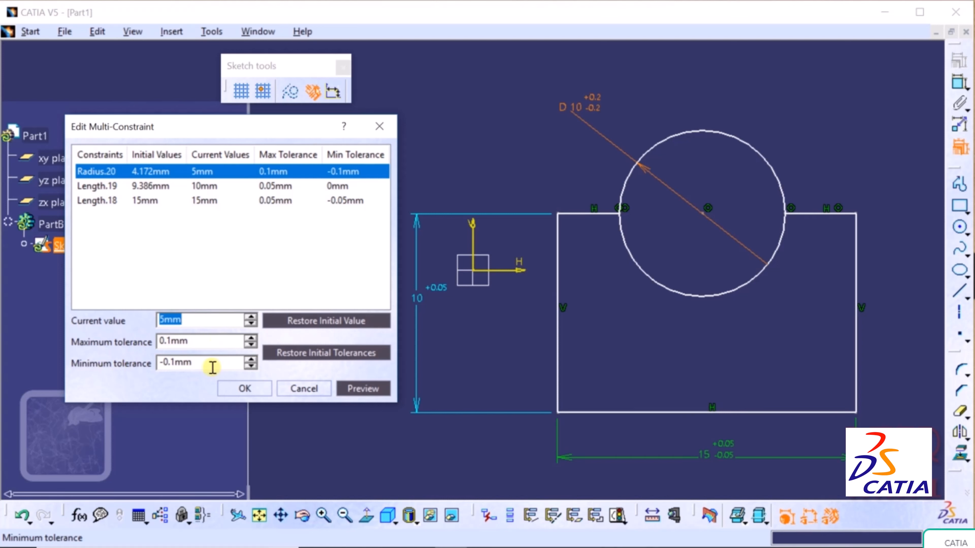
pyautogui.click(350, 384)
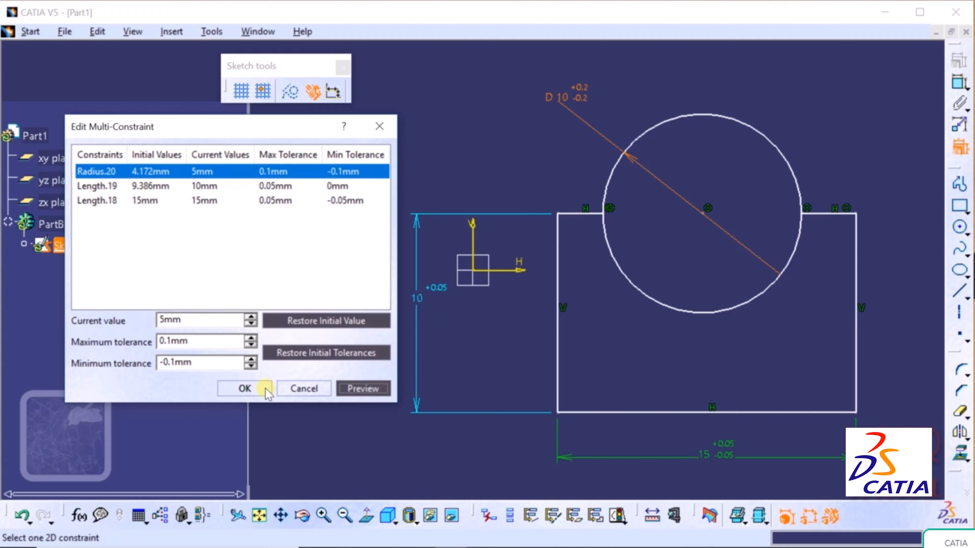
pyautogui.click(268, 392)
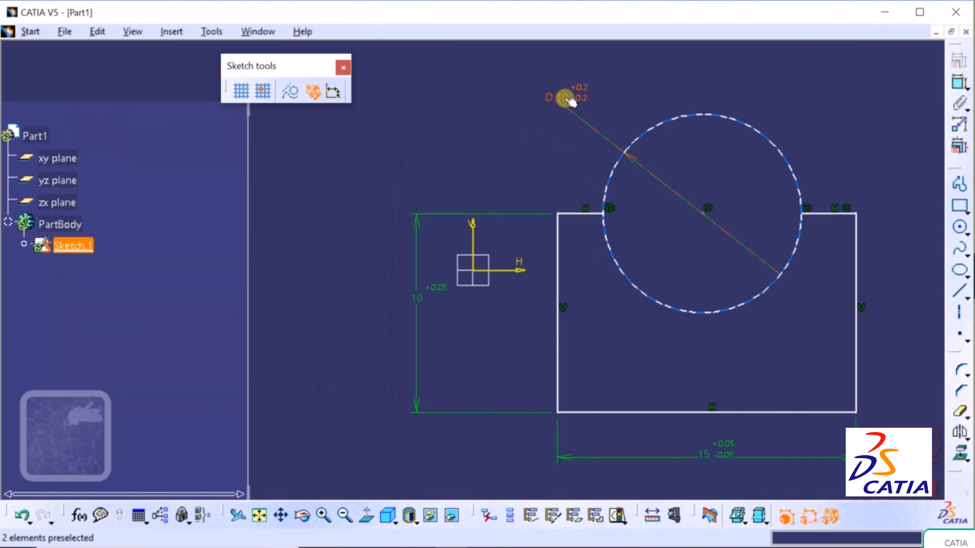
# - Switch the circle's D10 dimension from Diameter to Radius, showing R5 ±0.1
pyautogui.doubleClick(571, 100)
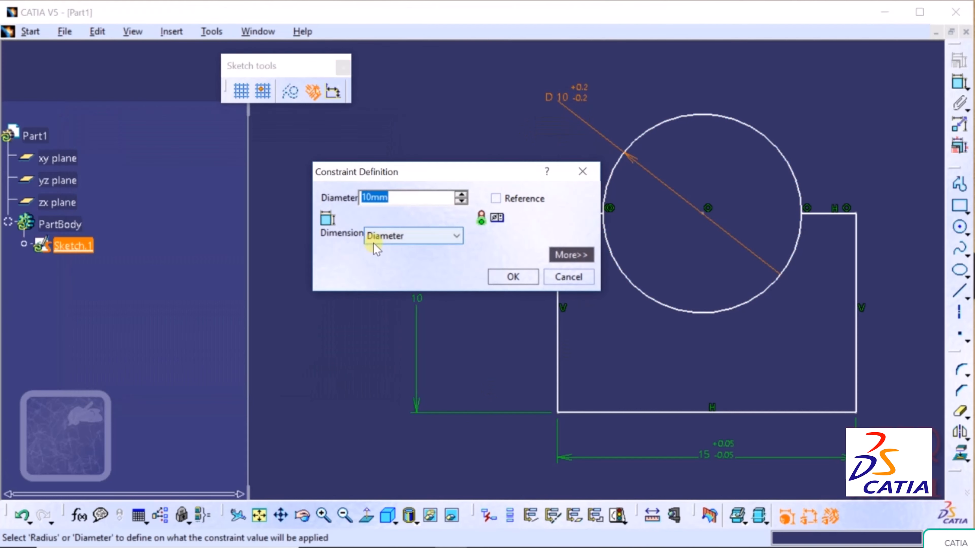
pyautogui.click(390, 241)
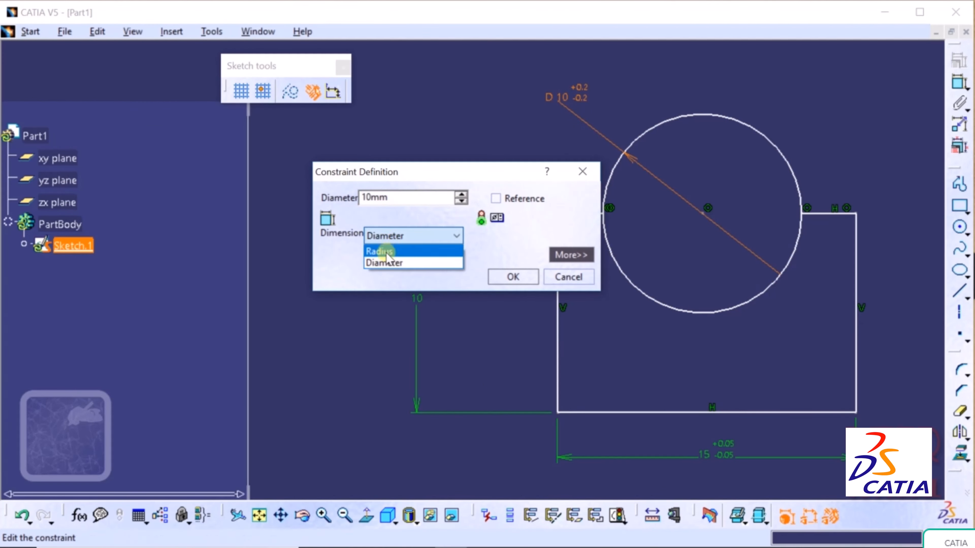
pyautogui.click(387, 253)
pyautogui.click(507, 276)
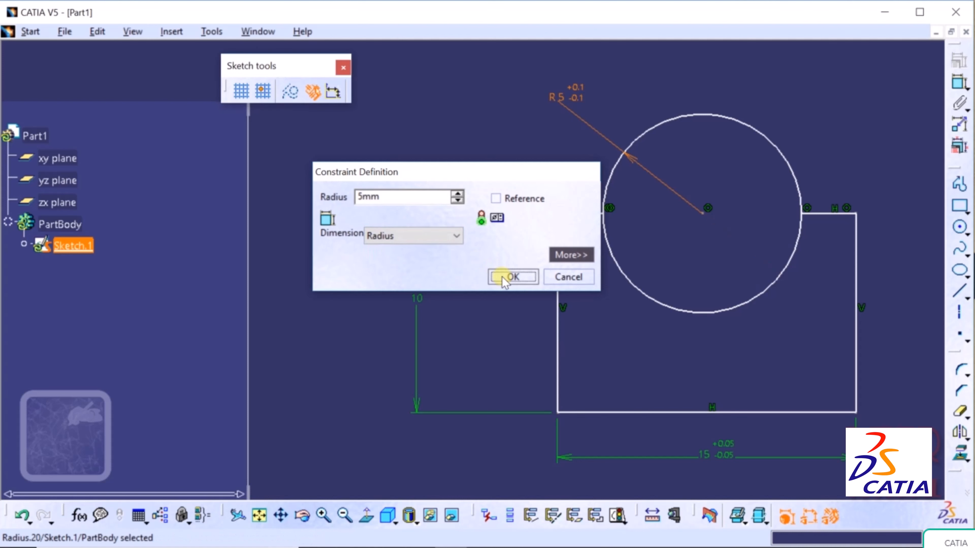
pyautogui.click(450, 155)
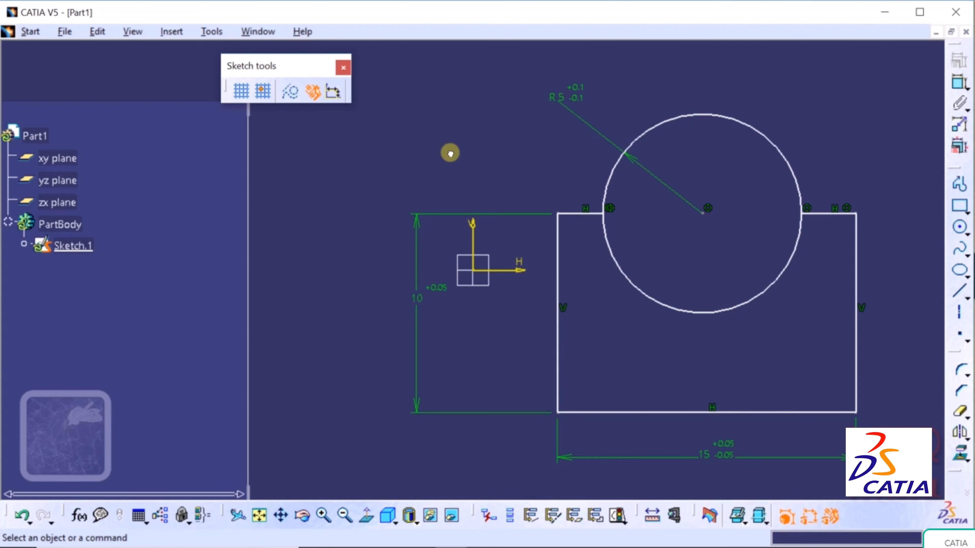